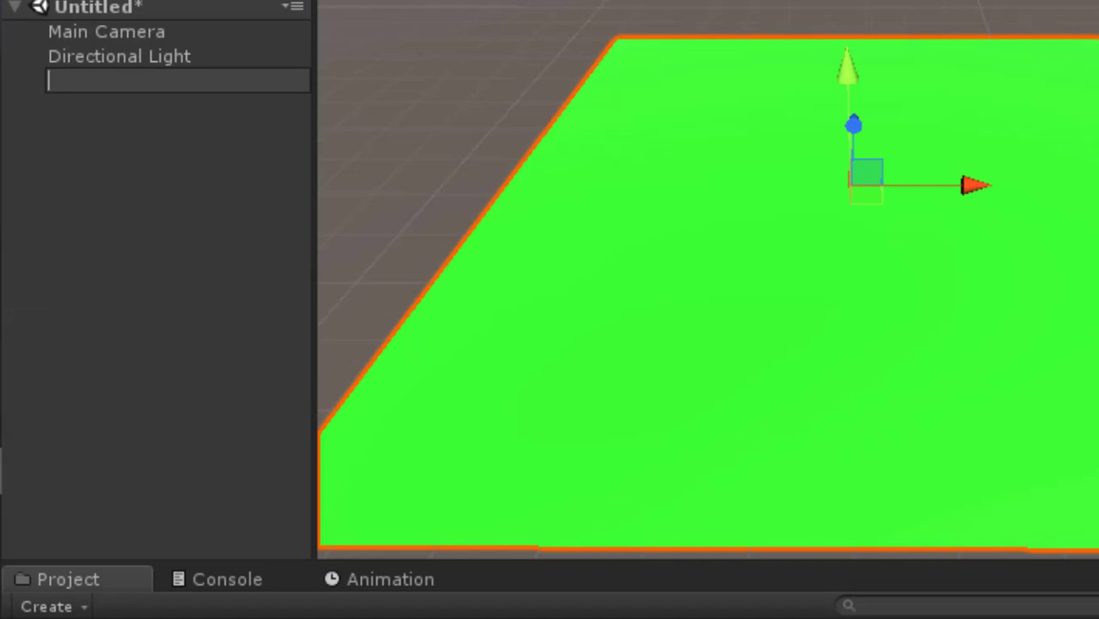
# Name the green plane tempat.
pyautogui.write('tempat')
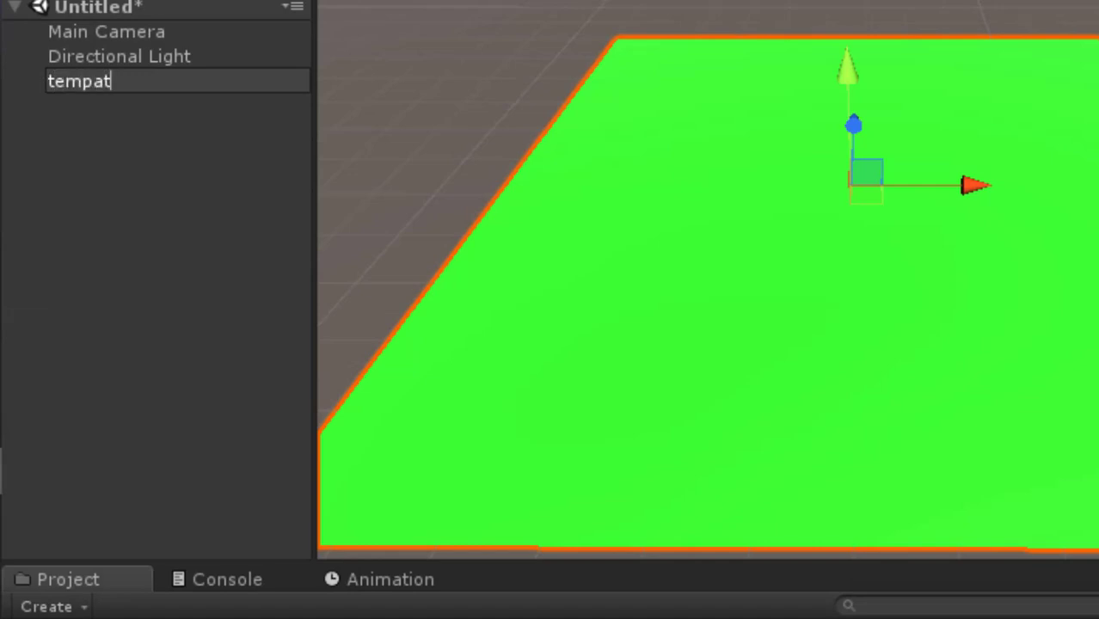
pyautogui.click(225, 146)
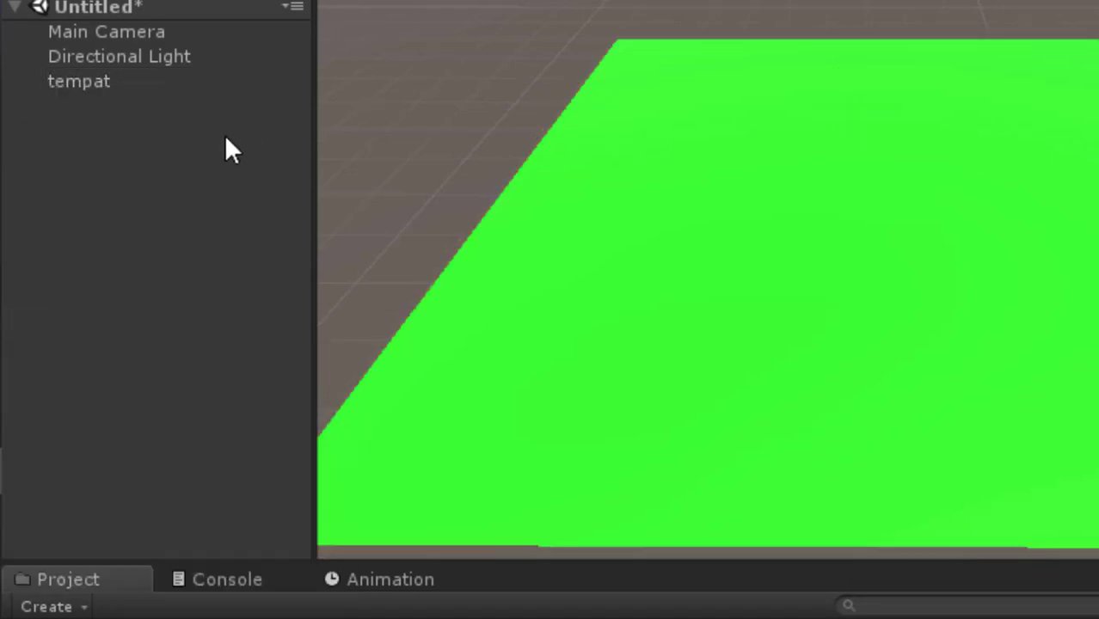
# Add a 3D capsule object to the scene and name it player.
pyautogui.rightClick(218, 148)
pyautogui.moveTo(320, 446)
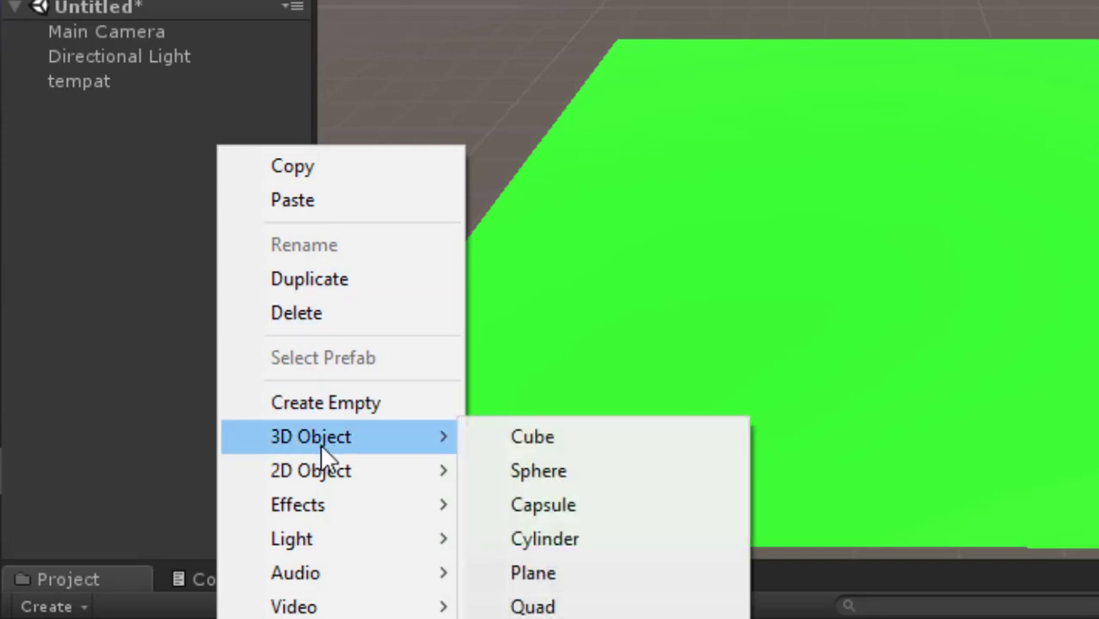
pyautogui.click(549, 507)
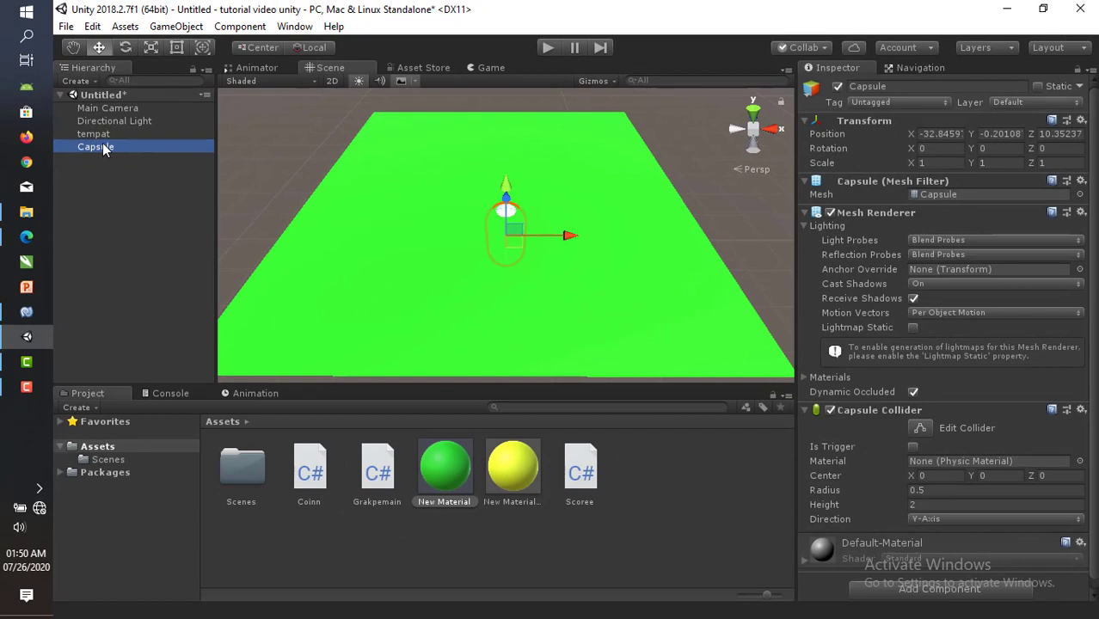
pyautogui.click(103, 146)
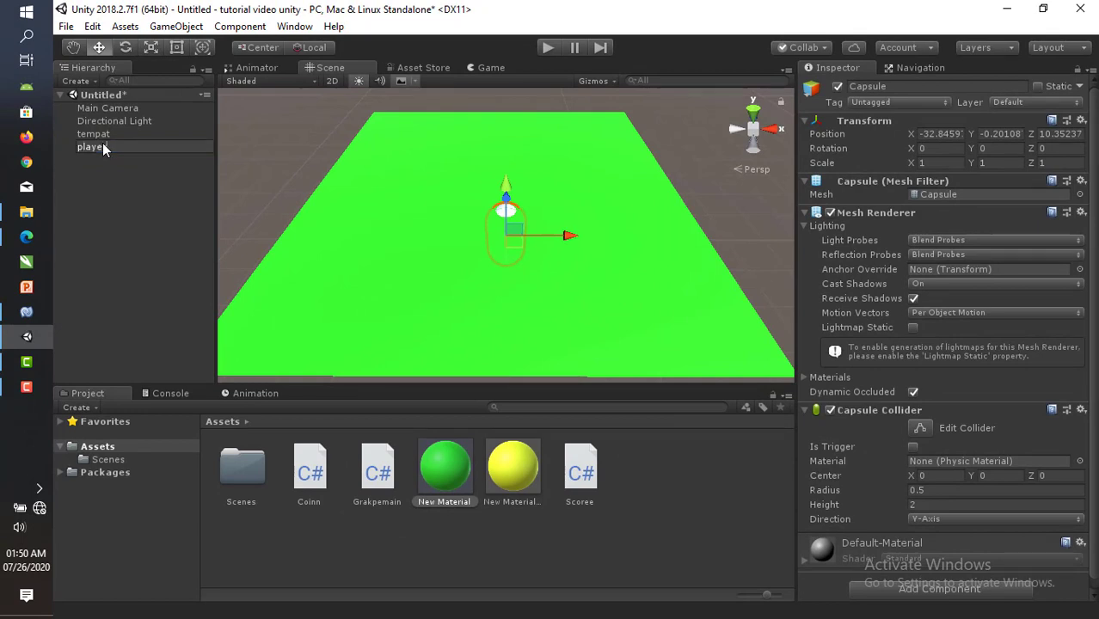
pyautogui.click(106, 182)
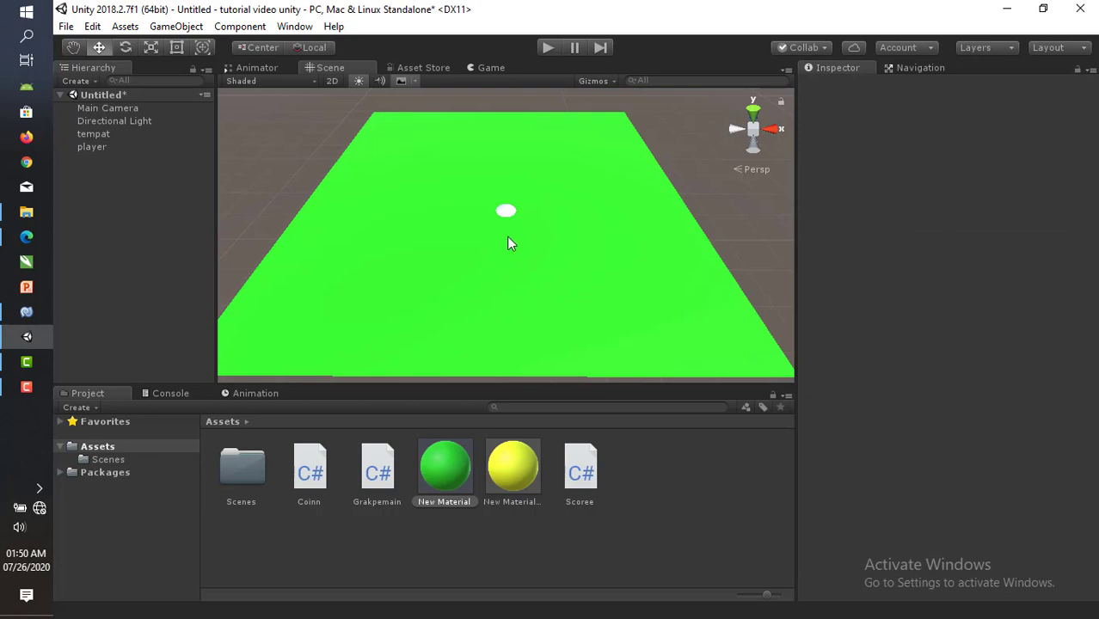
# Raise the player above the plane to about Y 2.17 and set its scale to 0.5 on all three axes.
pyautogui.click(90, 148)
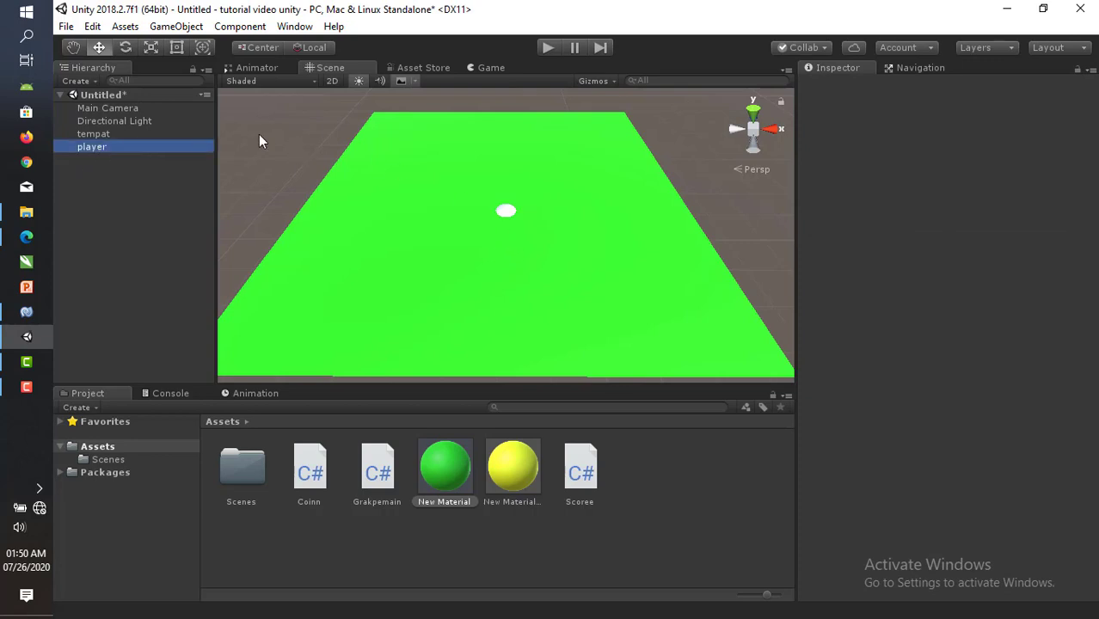
pyautogui.moveTo(512, 188); pyautogui.dragTo(511, 103)
pyautogui.click(954, 161)
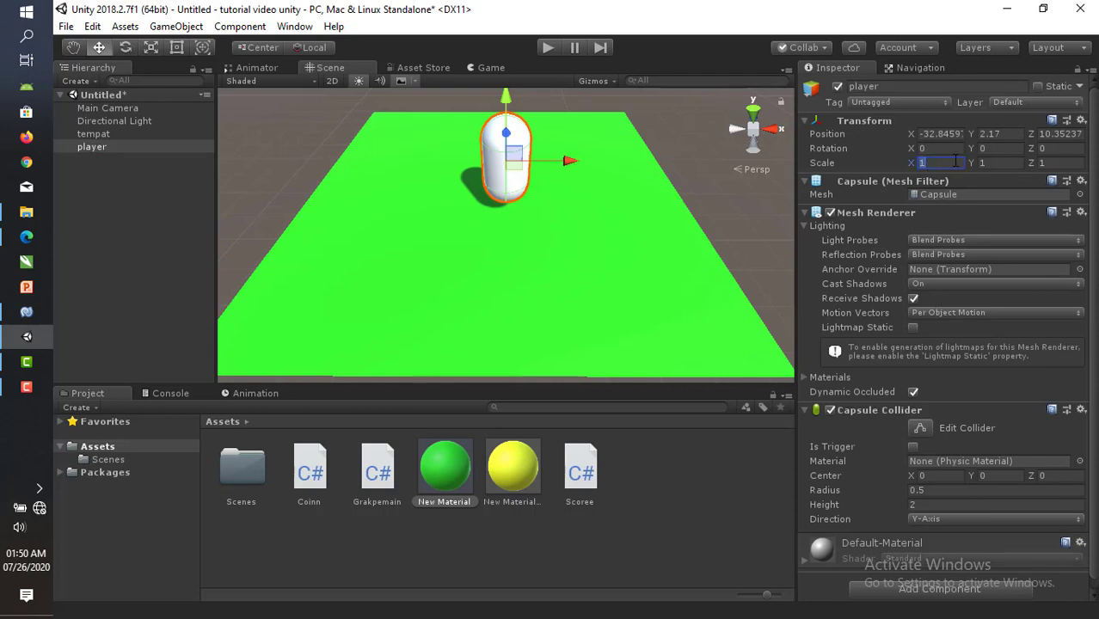
pyautogui.write('.5')
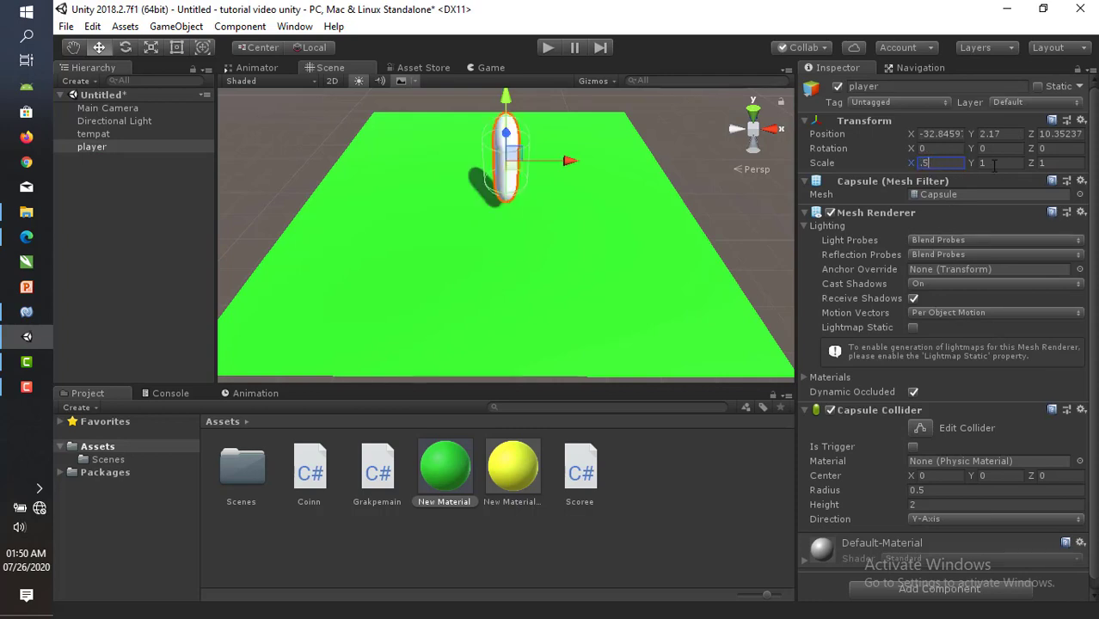
pyautogui.click(994, 164)
pyautogui.write('.5')
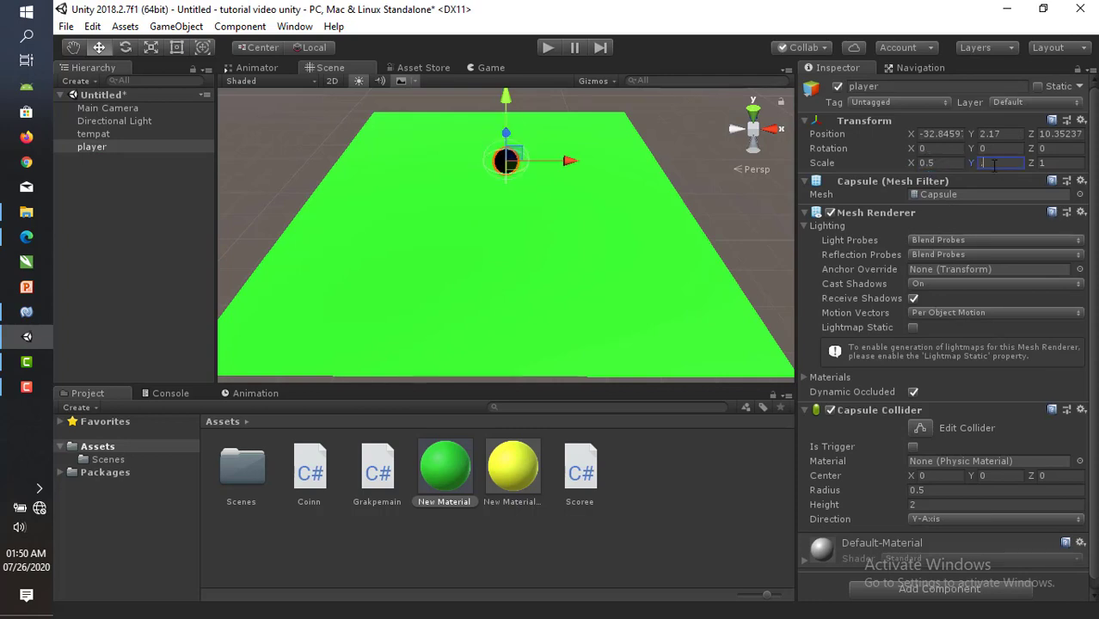
pyautogui.click(1043, 164)
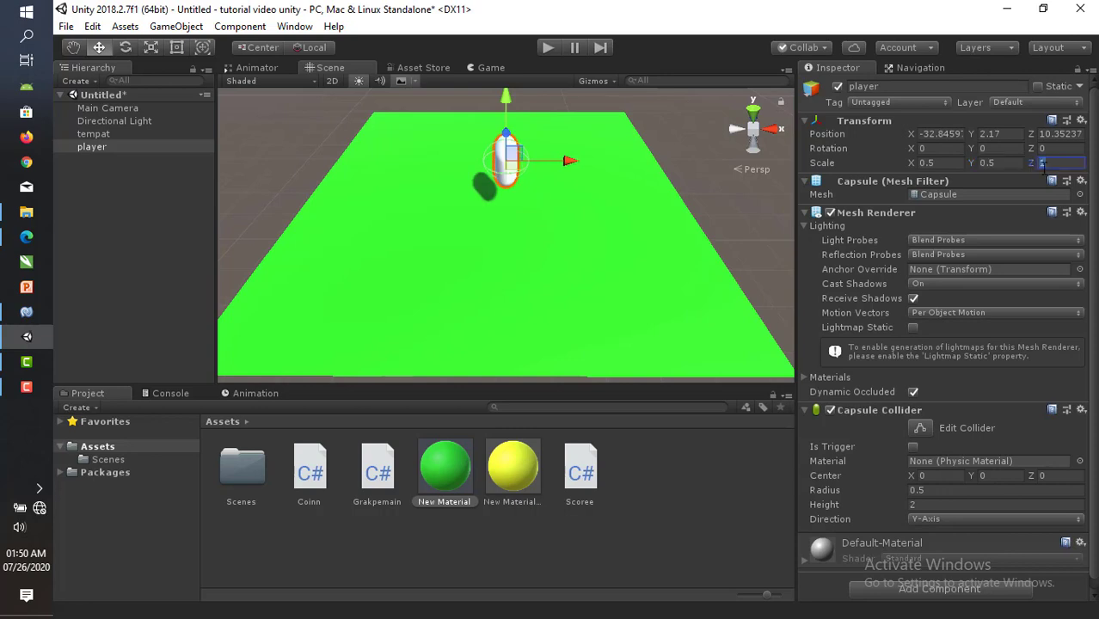
pyautogui.write('.5')
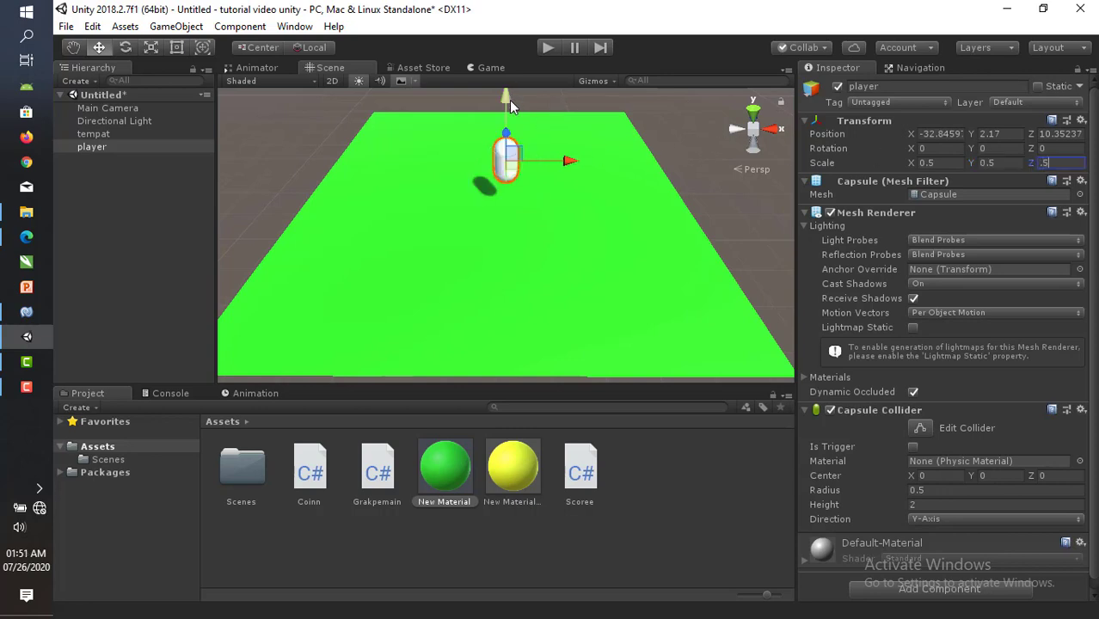
# Lower the player to about Y 1.42 and move it towards the plane's front edge, to about Z 7.18.
pyautogui.moveTo(509, 100); pyautogui.dragTo(516, 220)
pyautogui.scroll(-1, 517, 209)
pyautogui.scroll(-2, 517, 209)
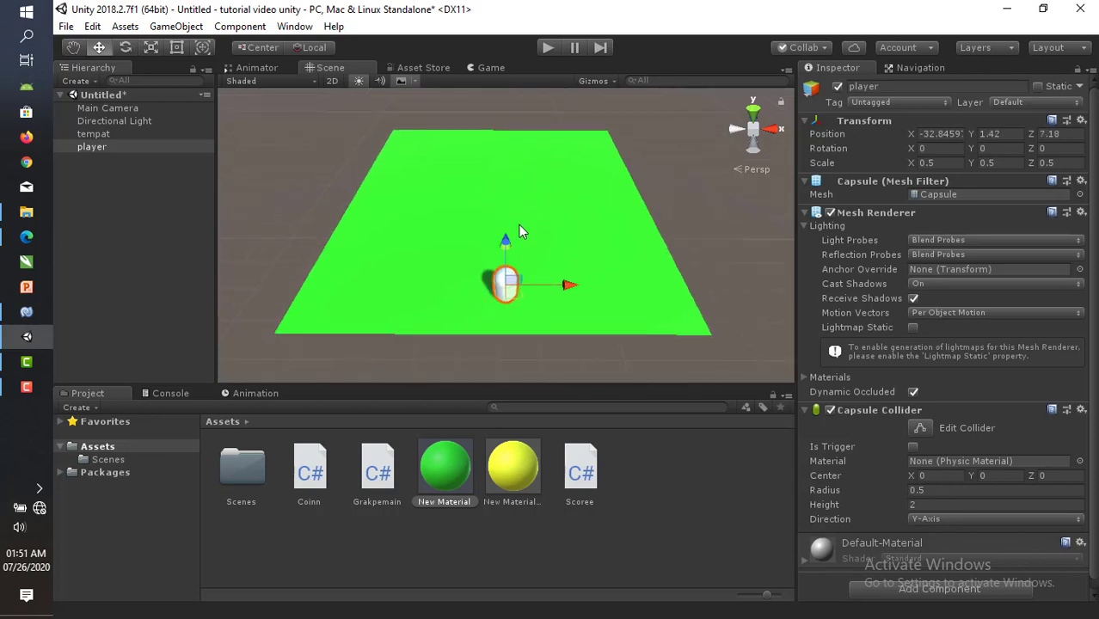
# Set the position of both tempat and player to 0 on the X, Y and Z axes.
pyautogui.click(109, 108)
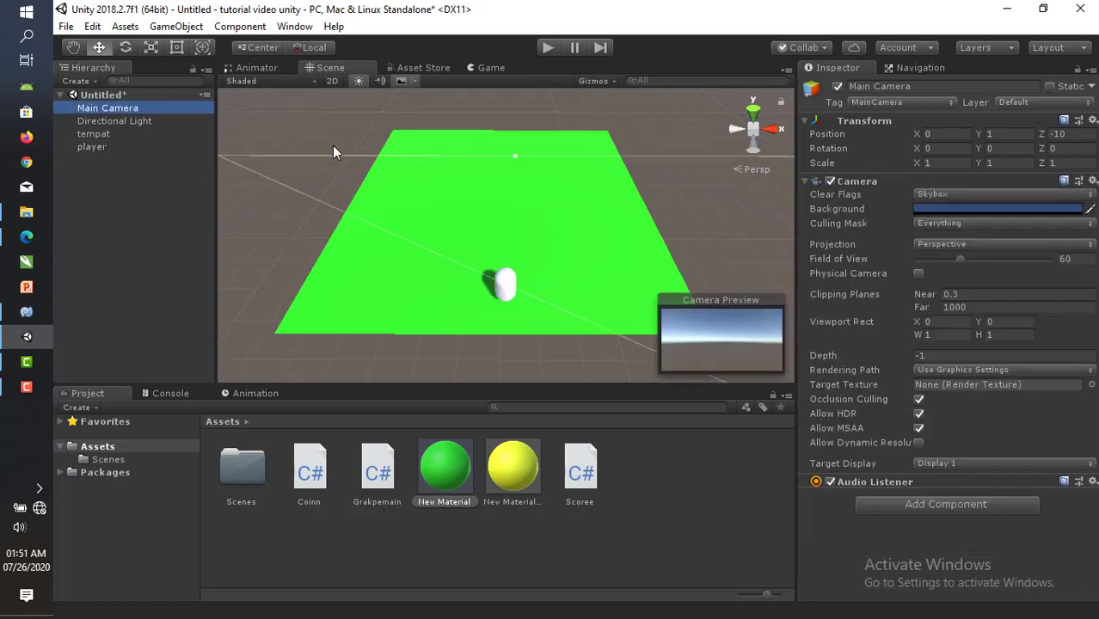
pyautogui.scroll(-8, 336, 153)
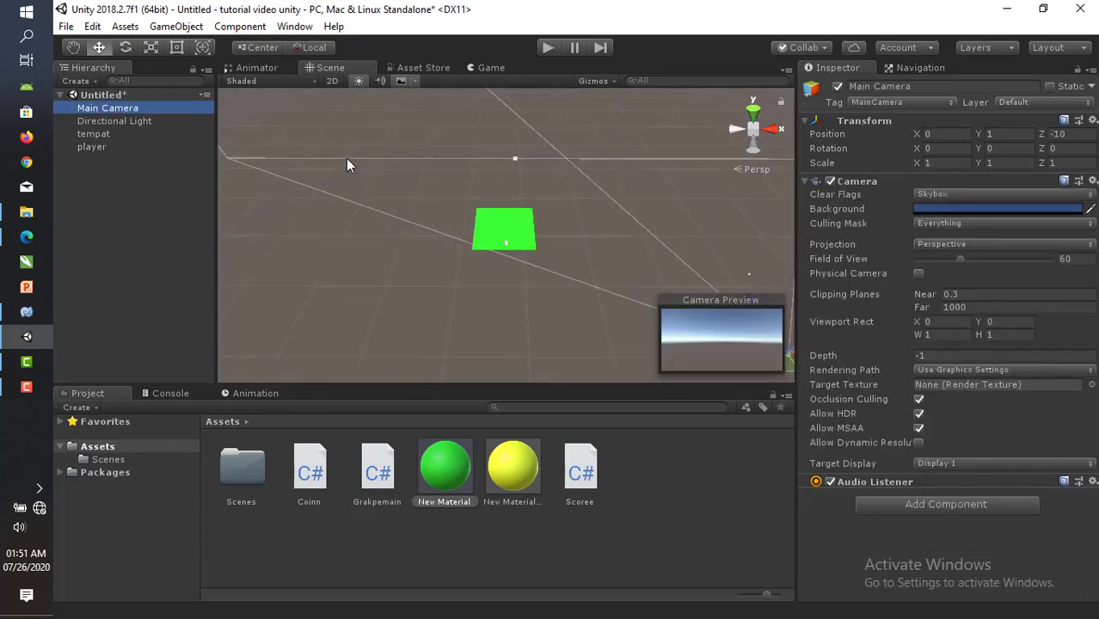
pyautogui.doubleClick(133, 110)
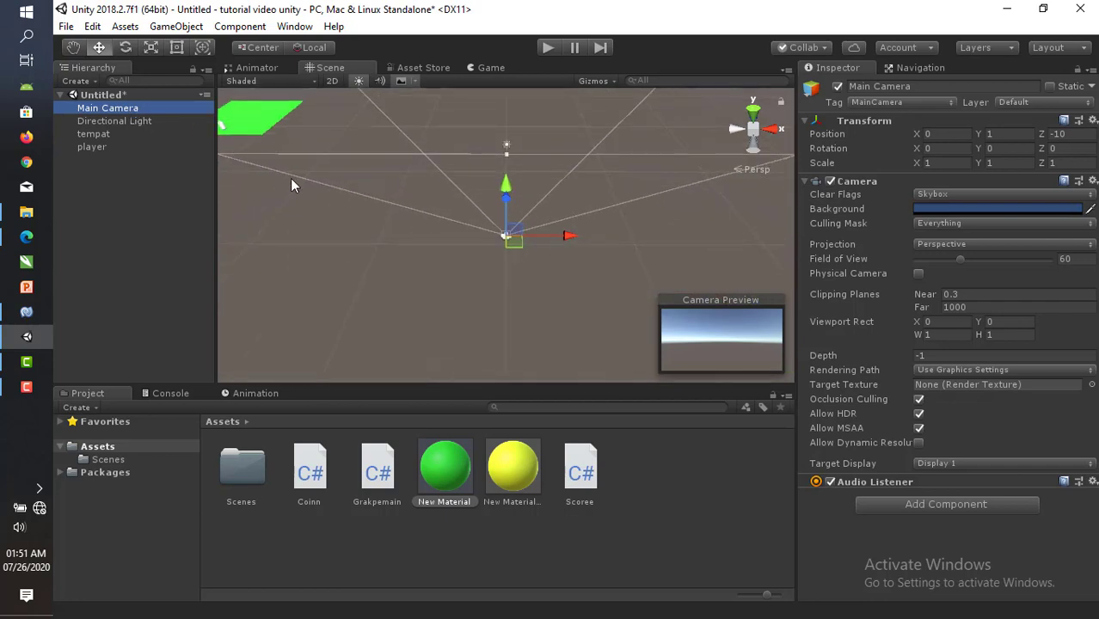
pyautogui.click(115, 121)
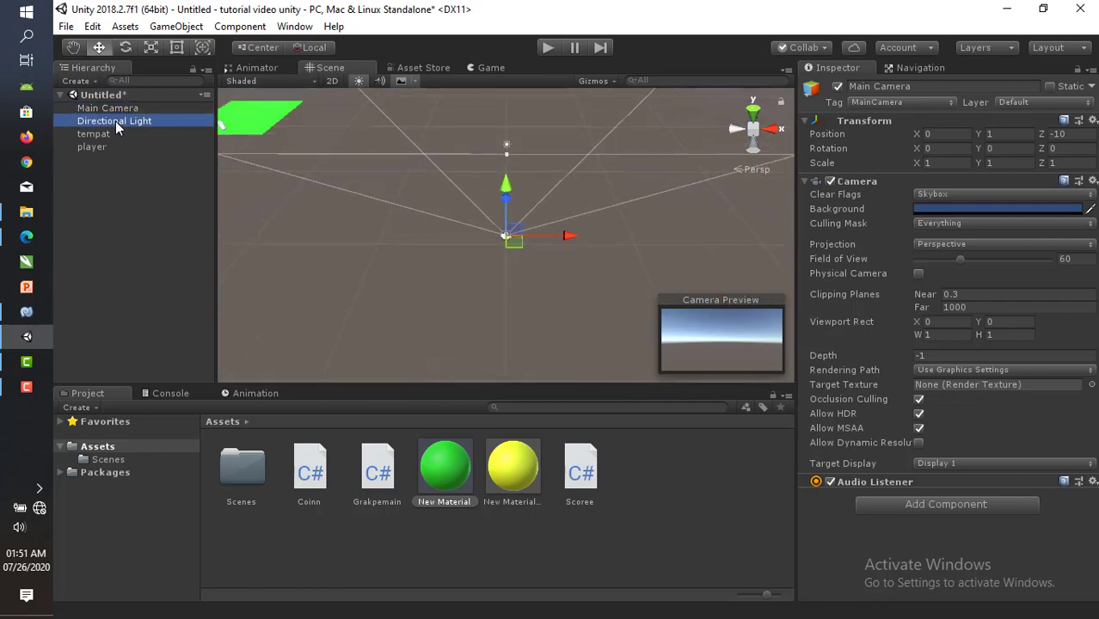
pyautogui.click(95, 135)
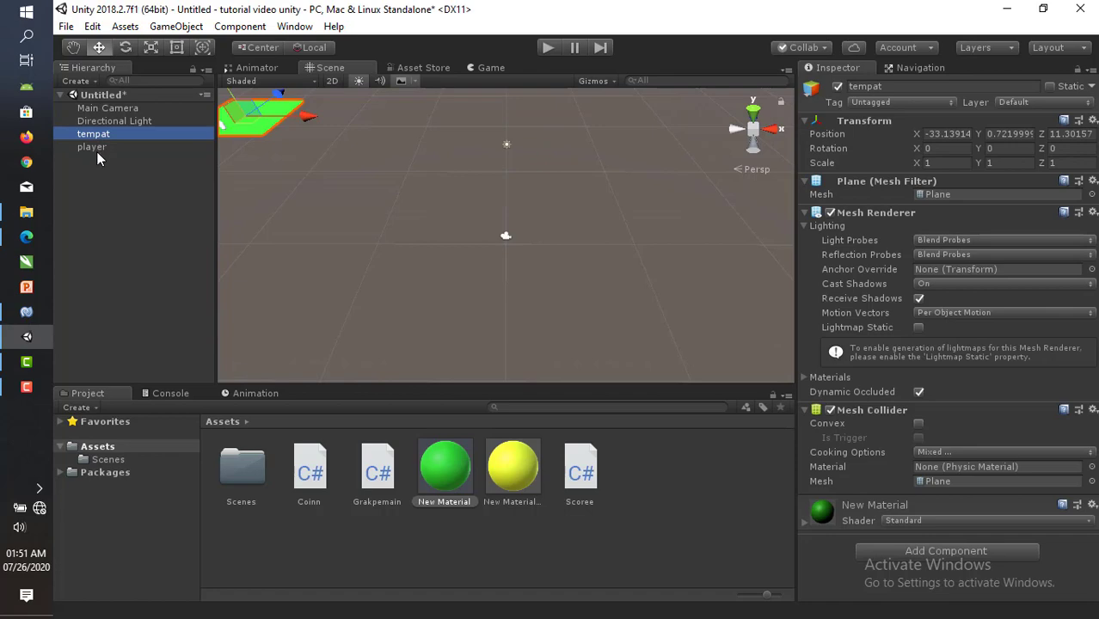
pyautogui.keyDown('ctrl'); pyautogui.click(96, 150); pyautogui.keyUp('ctrl')
pyautogui.click(946, 134)
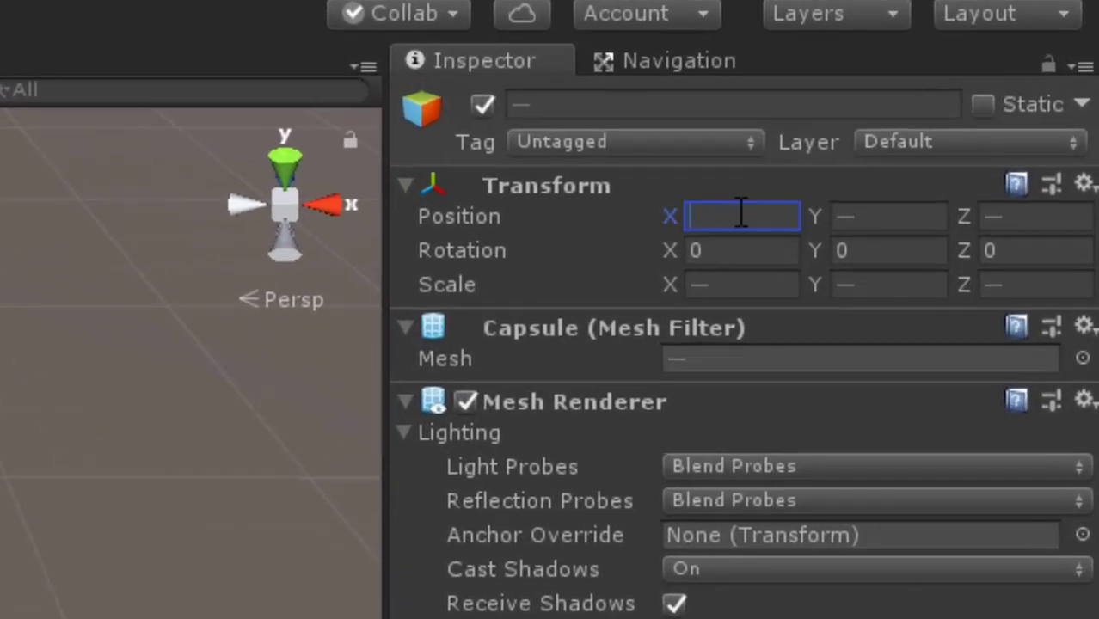
pyautogui.write('0')
pyautogui.click(907, 216)
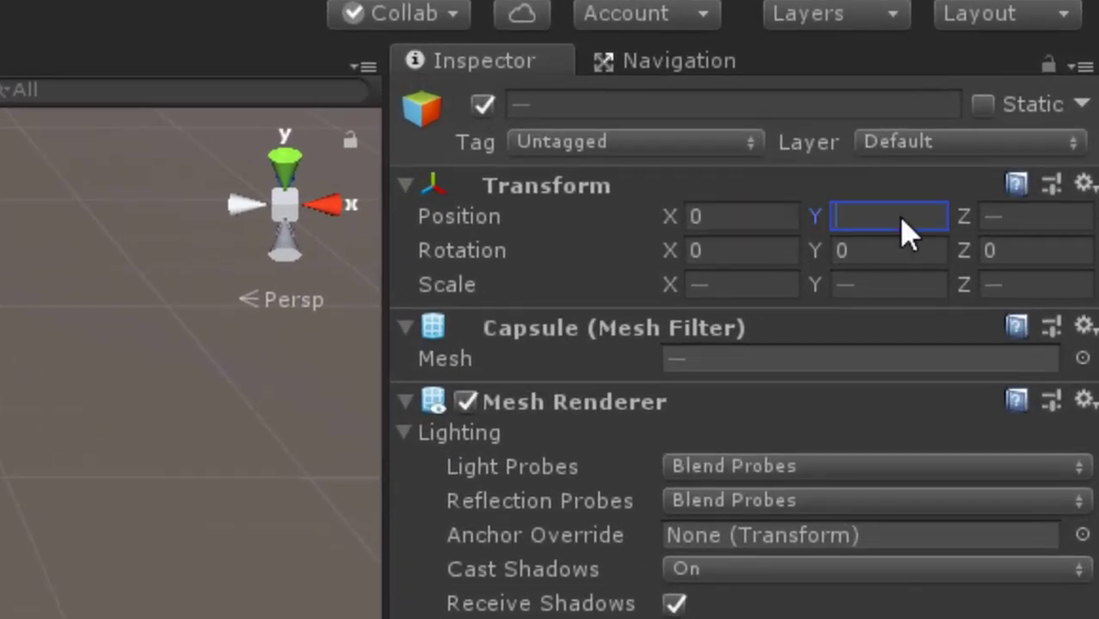
pyautogui.write('0')
pyautogui.click(1004, 217)
pyautogui.write('0')
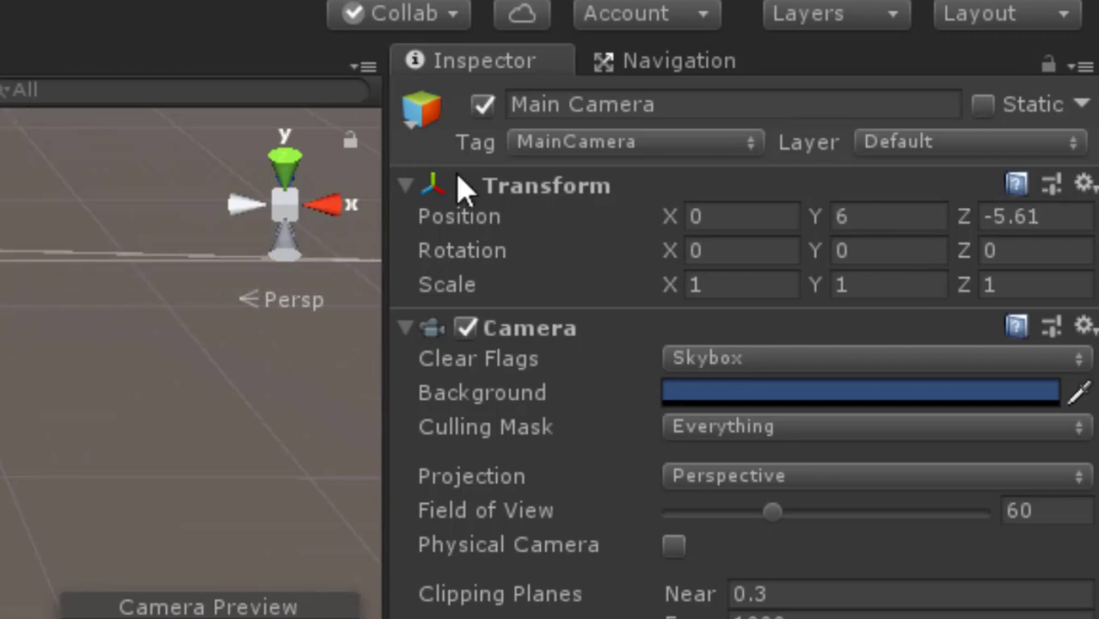
# Set the Main Camera's rotation to about X 43.62, Y 0, Z 0 and check the framing in the Game view.
pyautogui.click(962, 252)
pyautogui.moveTo(939, 255); pyautogui.dragTo(896, 265)
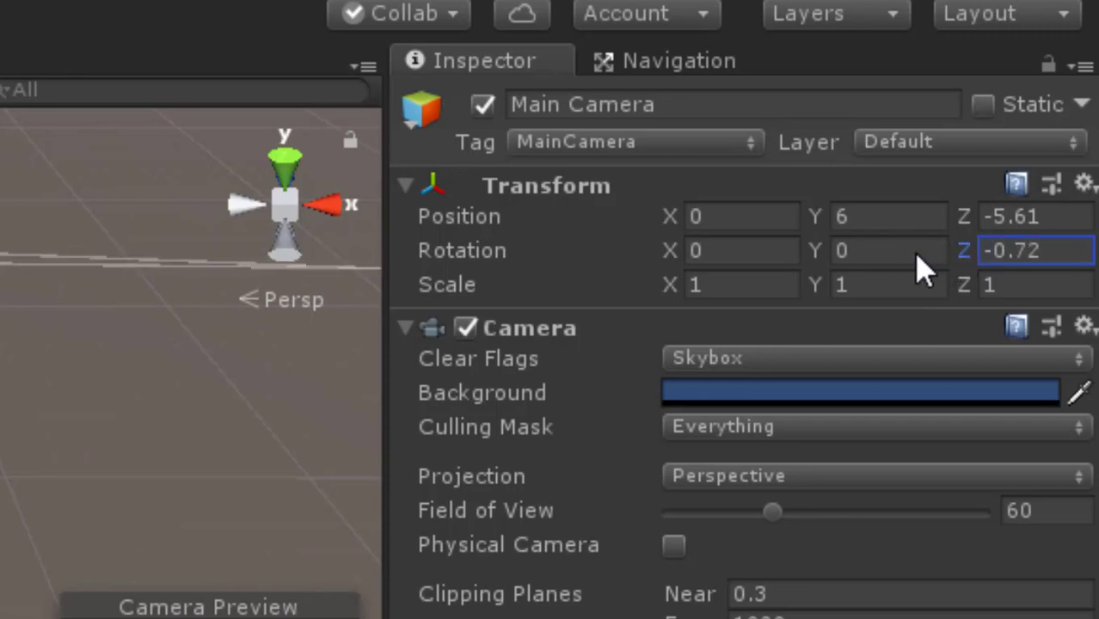
pyautogui.doubleClick(1008, 250)
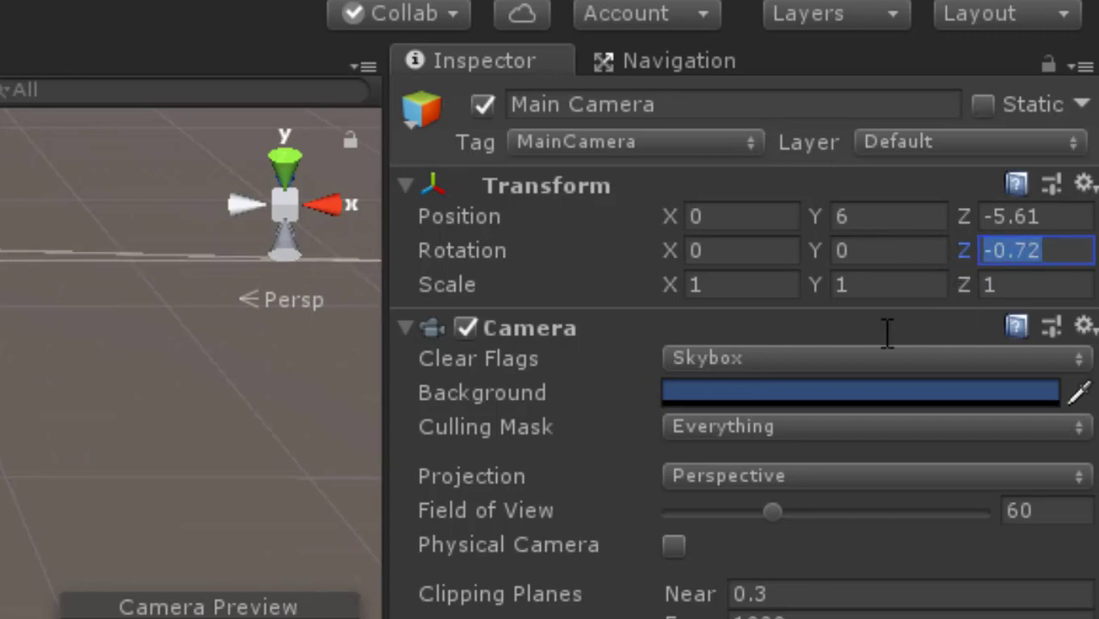
pyautogui.write('0')
pyautogui.moveTo(814, 258); pyautogui.dragTo(842, 378)
pyautogui.doubleClick(847, 251)
pyautogui.write('0')
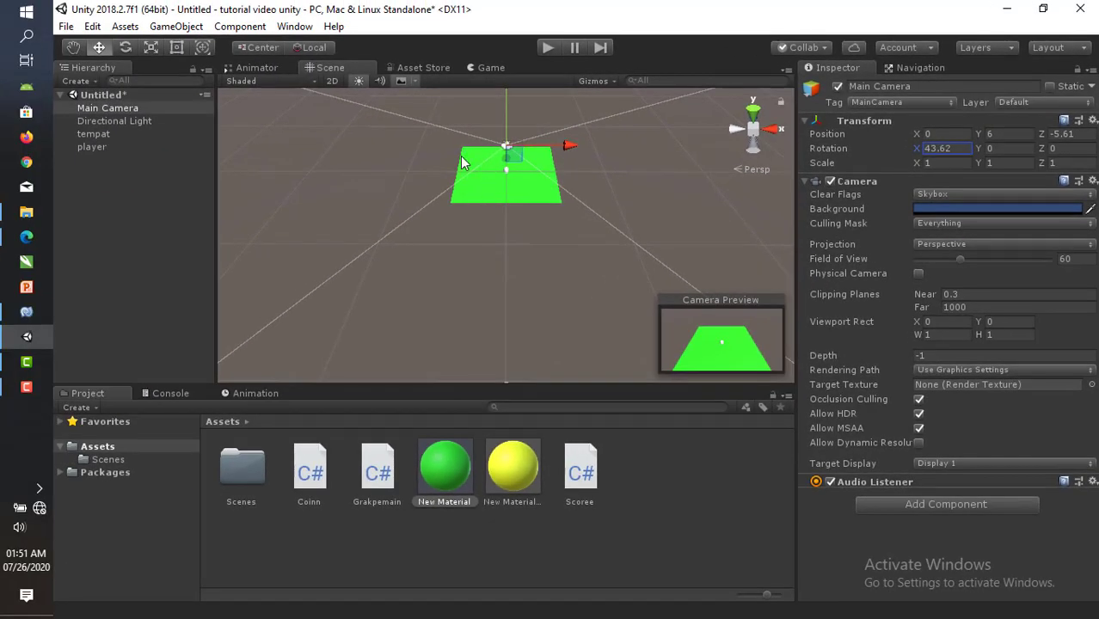
pyautogui.click(486, 68)
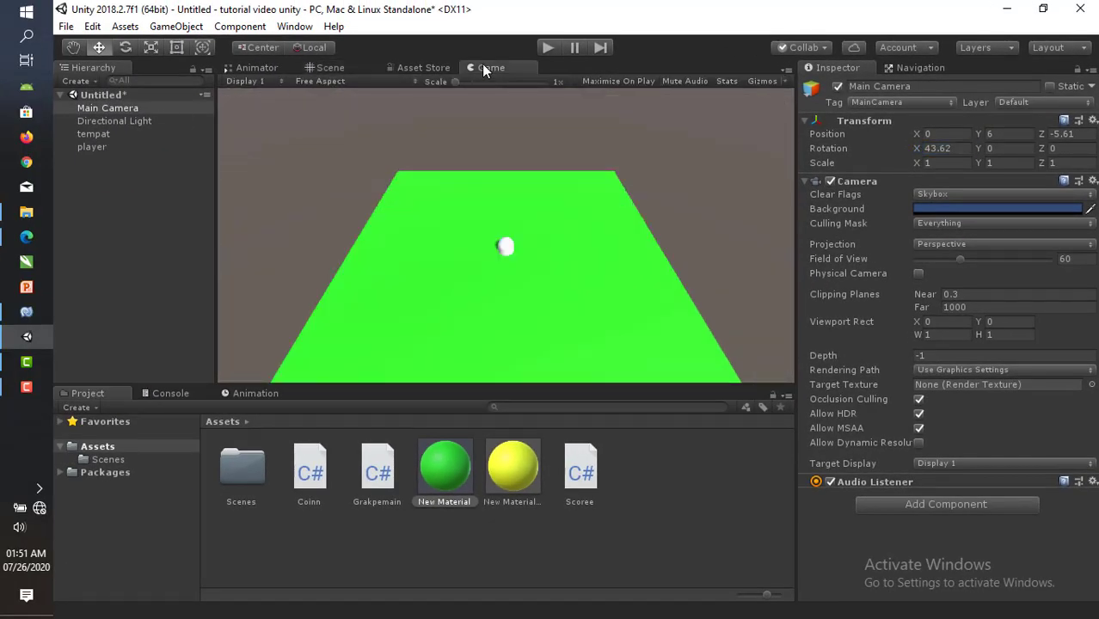
pyautogui.click(326, 68)
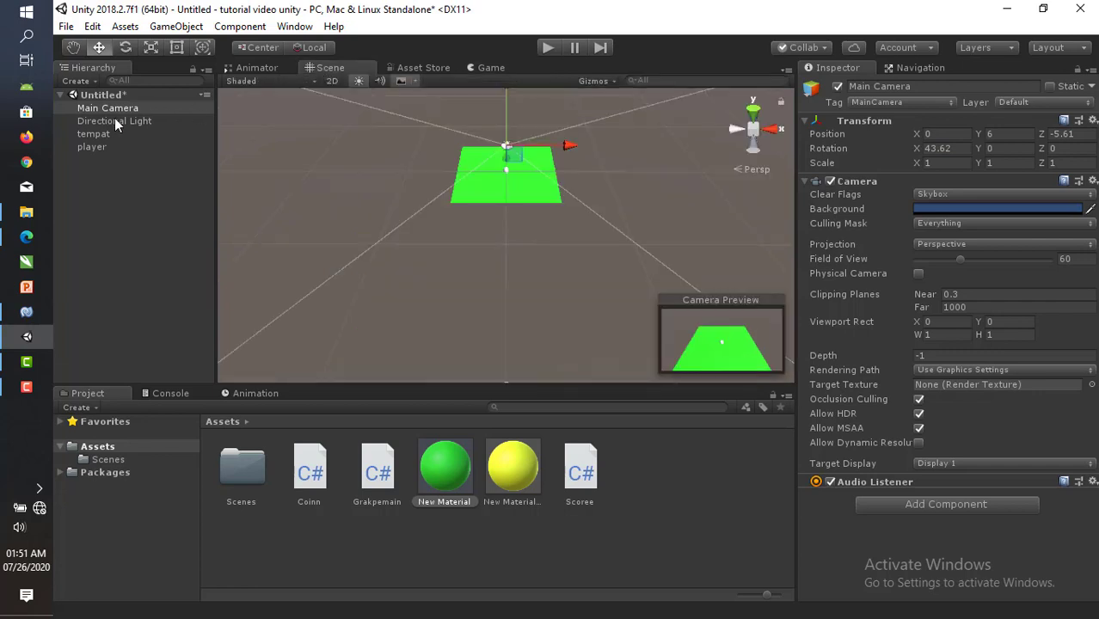
# Move the player towards the plane's front edge and lift it onto the surface, to about Y 0.36, Z -3.46.
pyautogui.doubleClick(101, 149)
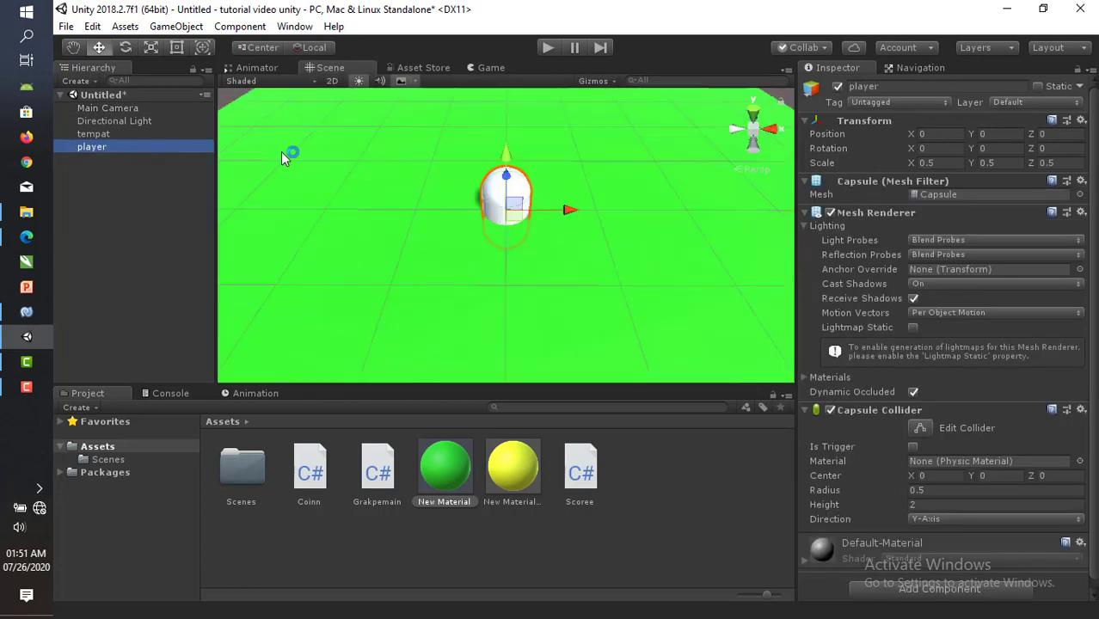
pyautogui.scroll(-10, 506, 204)
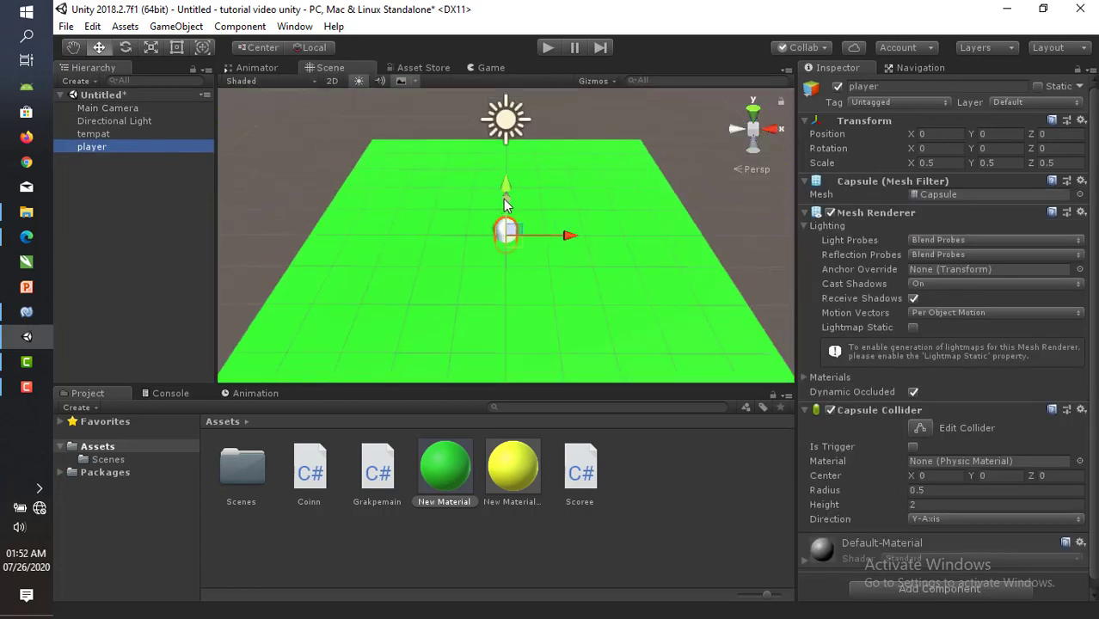
pyautogui.moveTo(504, 204); pyautogui.dragTo(506, 285)
pyautogui.scroll(-2, 513, 268)
pyautogui.moveTo(534, 271); pyautogui.dragTo(541, 211, button='middle')
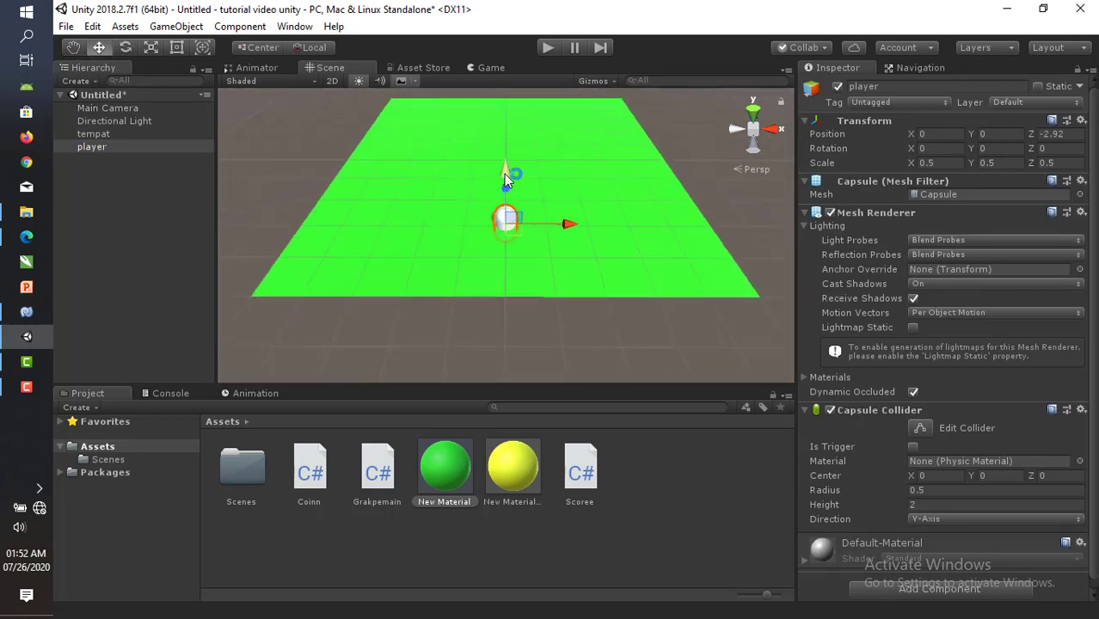
pyautogui.moveTo(504, 174); pyautogui.dragTo(508, 206)
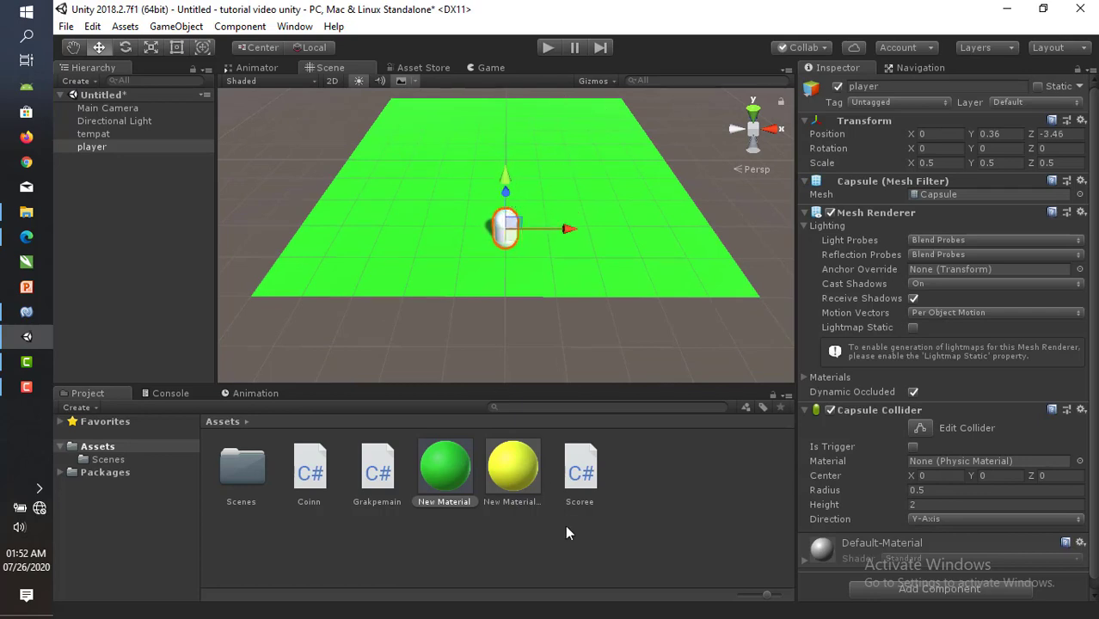
# Create a new material with a blue albedo colour and apply it to the player capsule.
pyautogui.moveTo(521, 479); pyautogui.dragTo(122, 180)
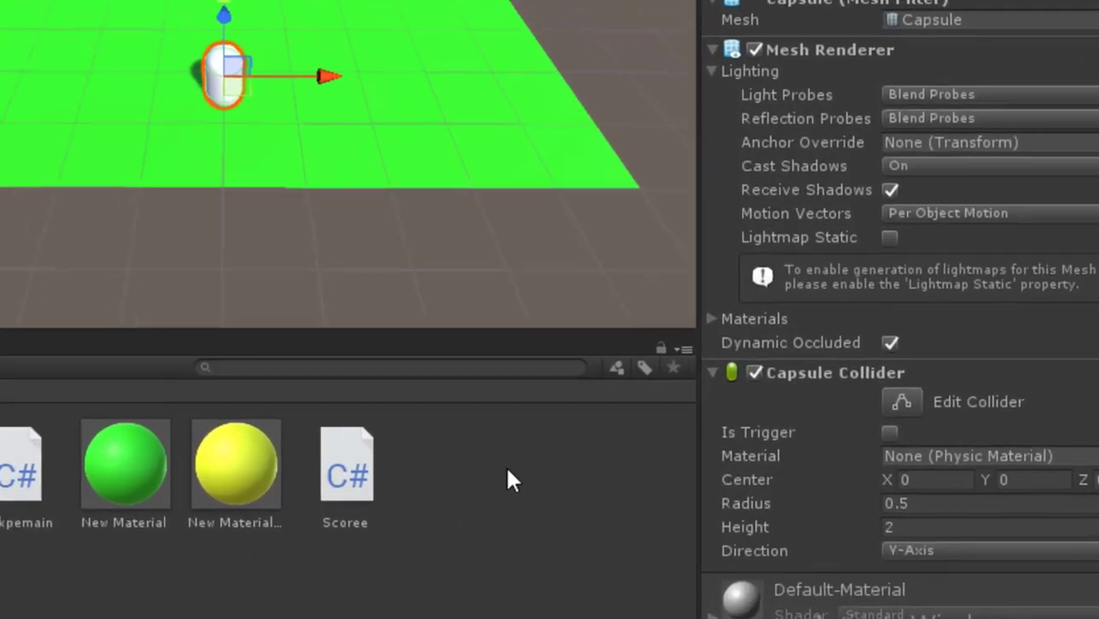
pyautogui.rightClick(684, 468)
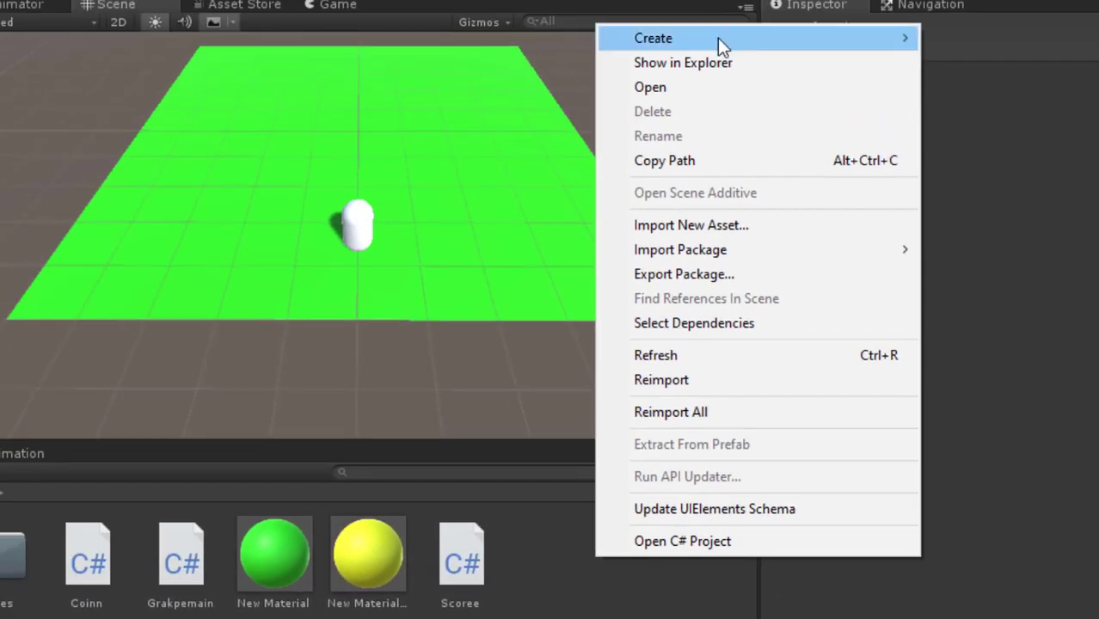
pyautogui.moveTo(718, 39)
pyautogui.click(396, 255)
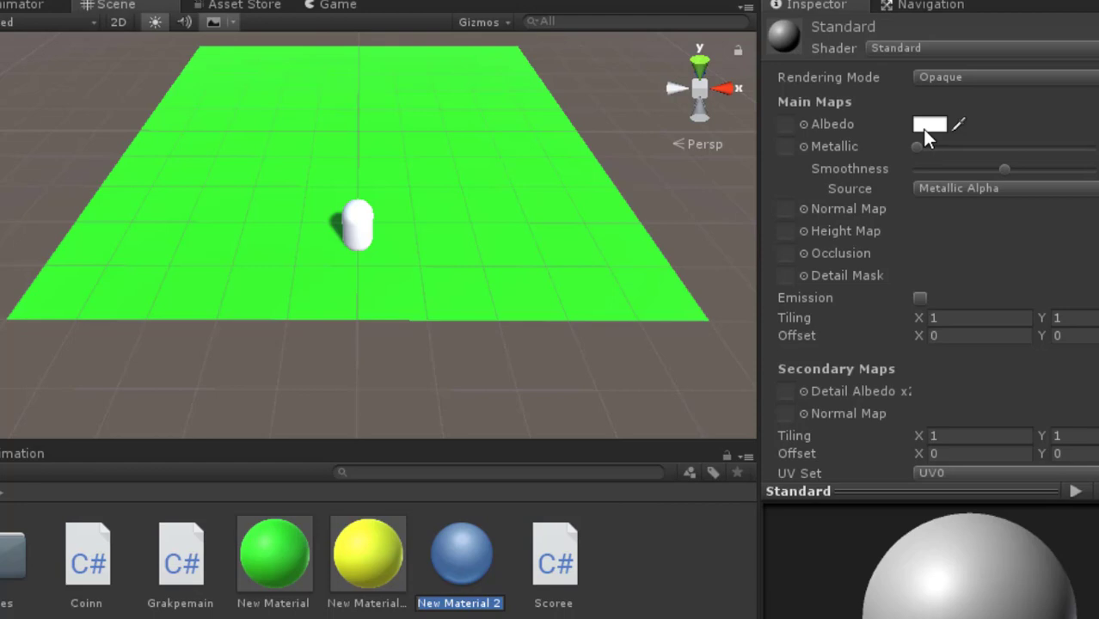
pyautogui.press('Return')
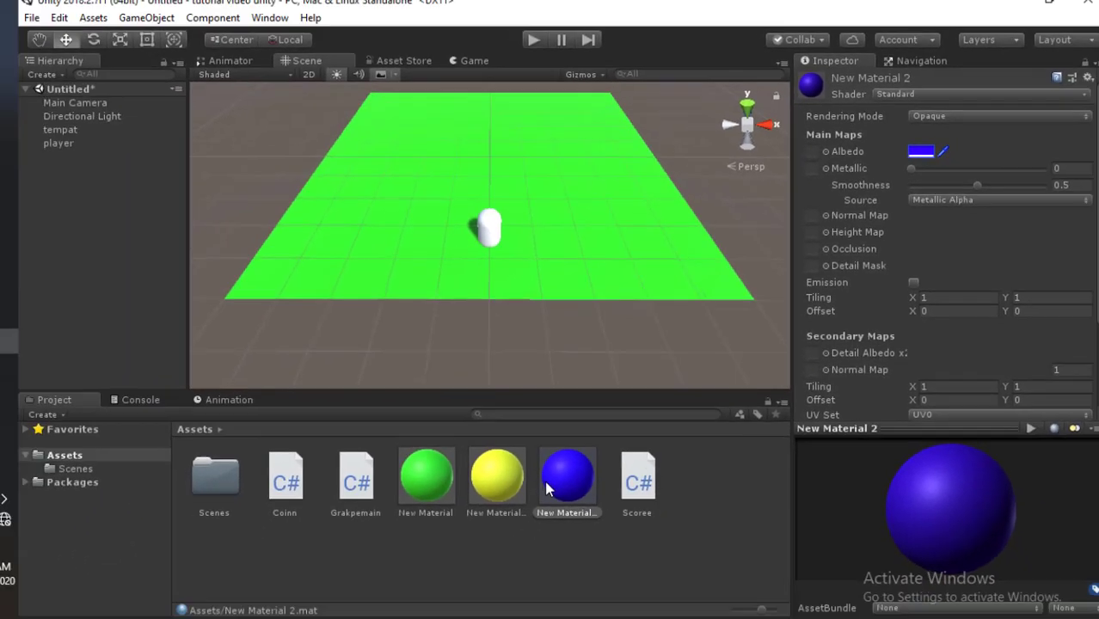
pyautogui.moveTo(461, 552); pyautogui.dragTo(368, 249)
pyautogui.moveTo(513, 244); pyautogui.dragTo(511, 237)
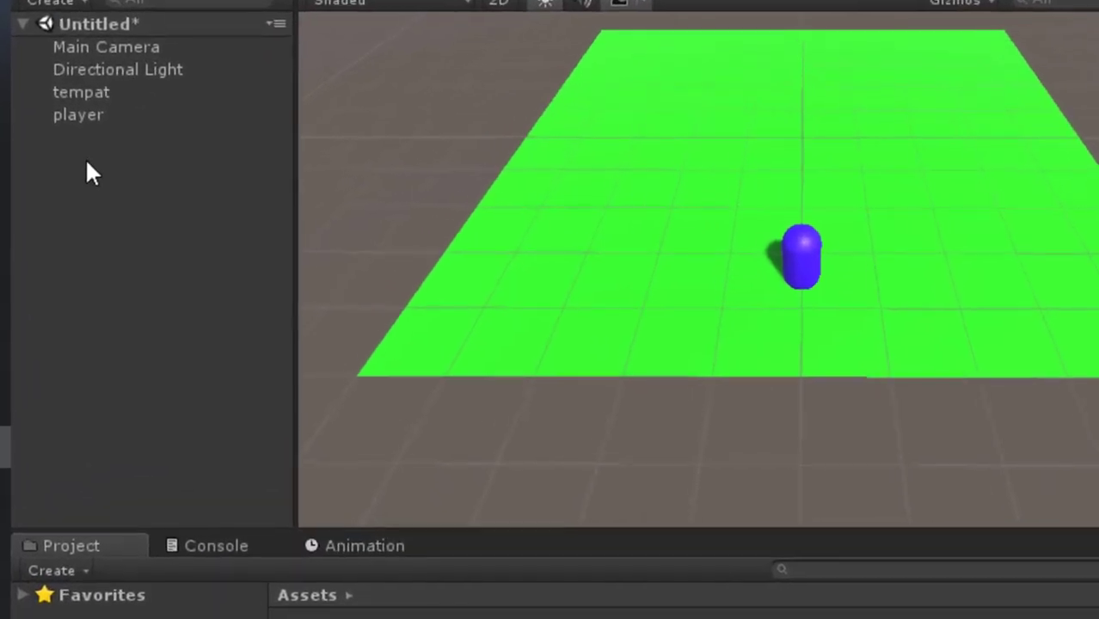
# Add a cylinder to the scene and raise it above the plane to about Y 0.87.
pyautogui.rightClick(92, 168)
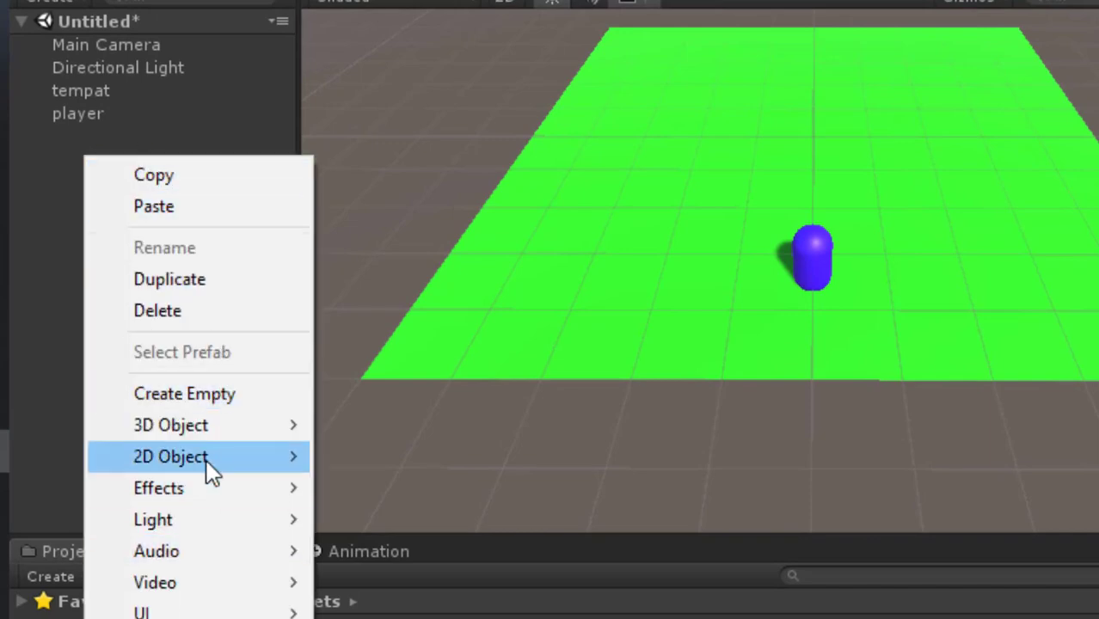
pyautogui.moveTo(218, 435)
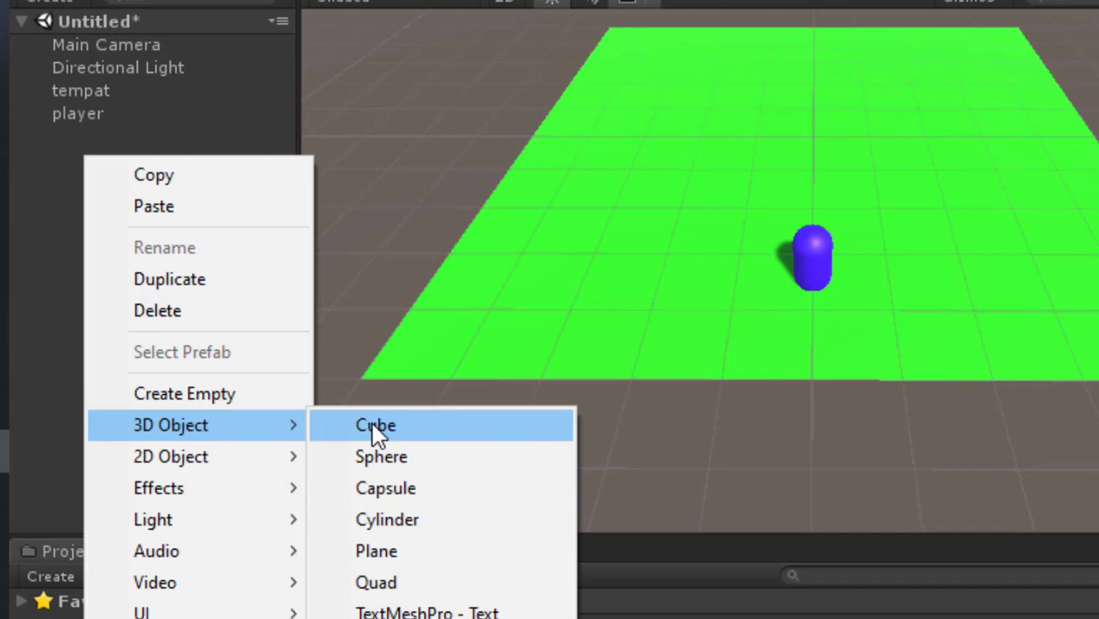
pyautogui.click(427, 518)
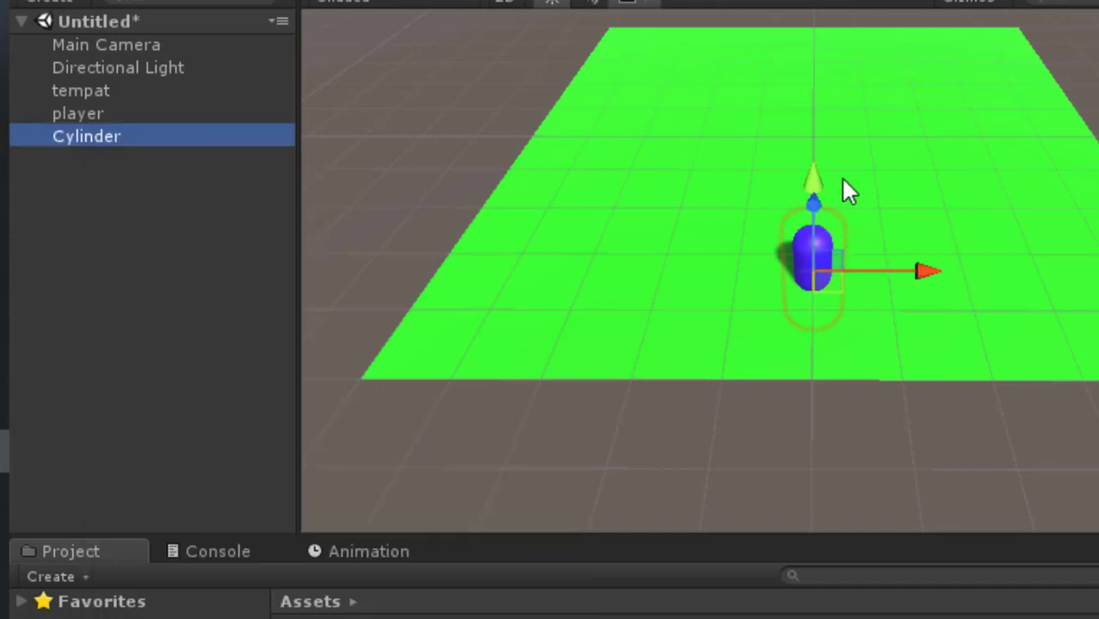
pyautogui.moveTo(814, 179); pyautogui.dragTo(812, 122)
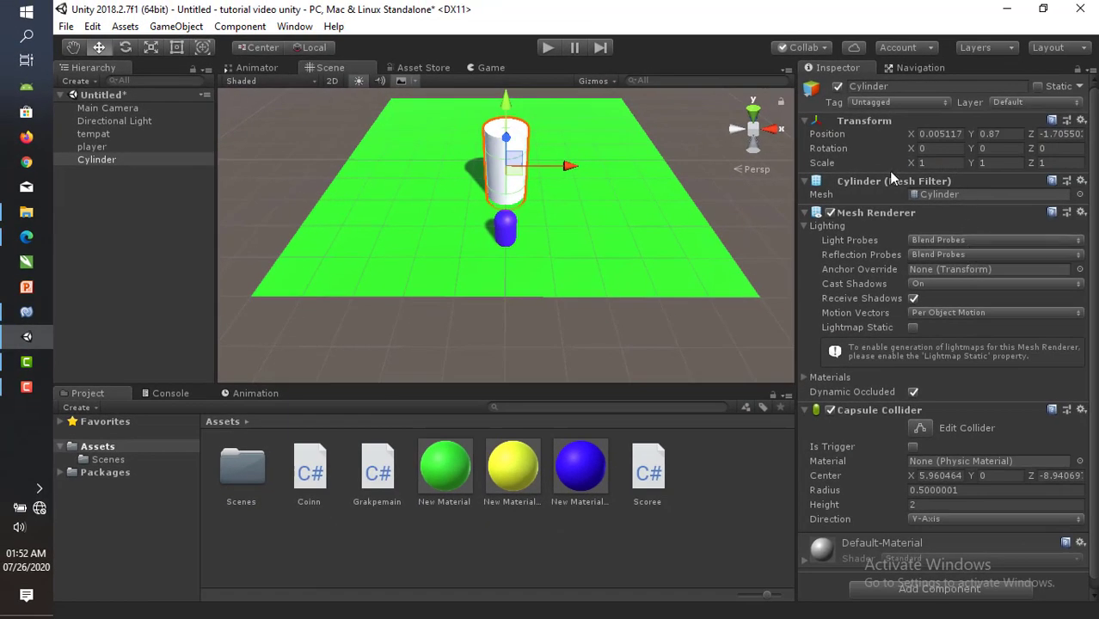
# Set the cylinder's scale to 0.5 on the X, Y and Z axes.
pyautogui.click(924, 163)
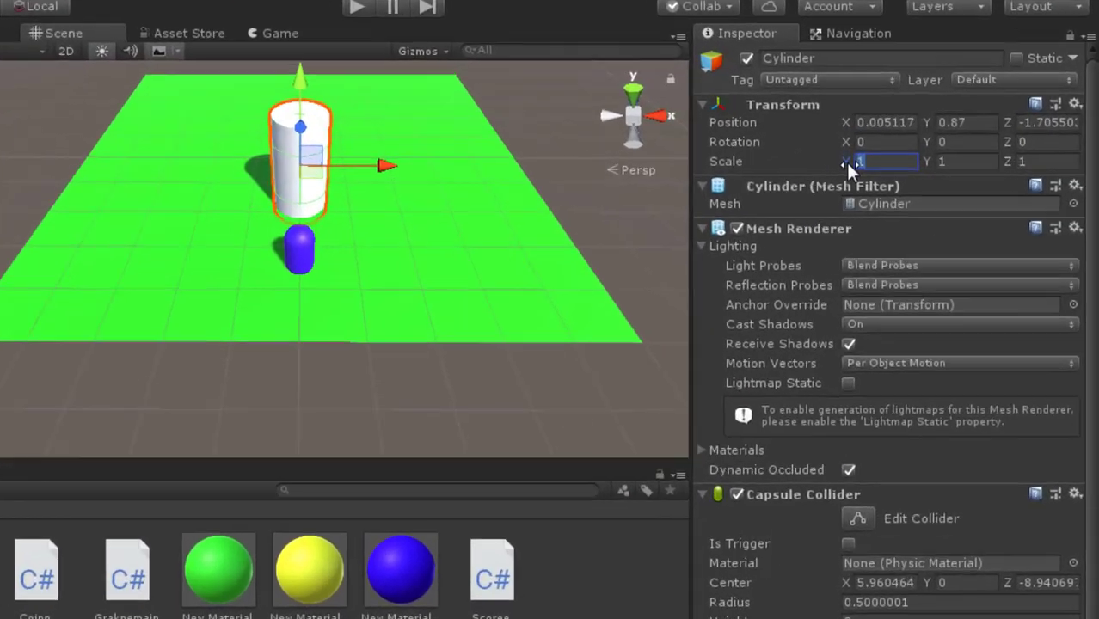
pyautogui.write('.5')
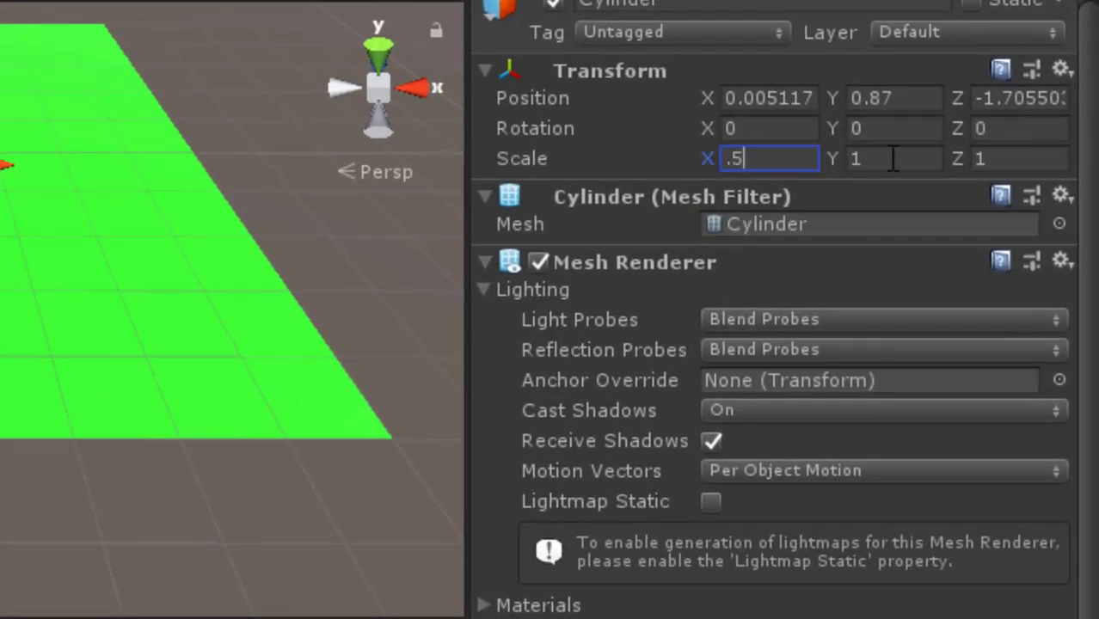
pyautogui.click(894, 158)
pyautogui.write('.5')
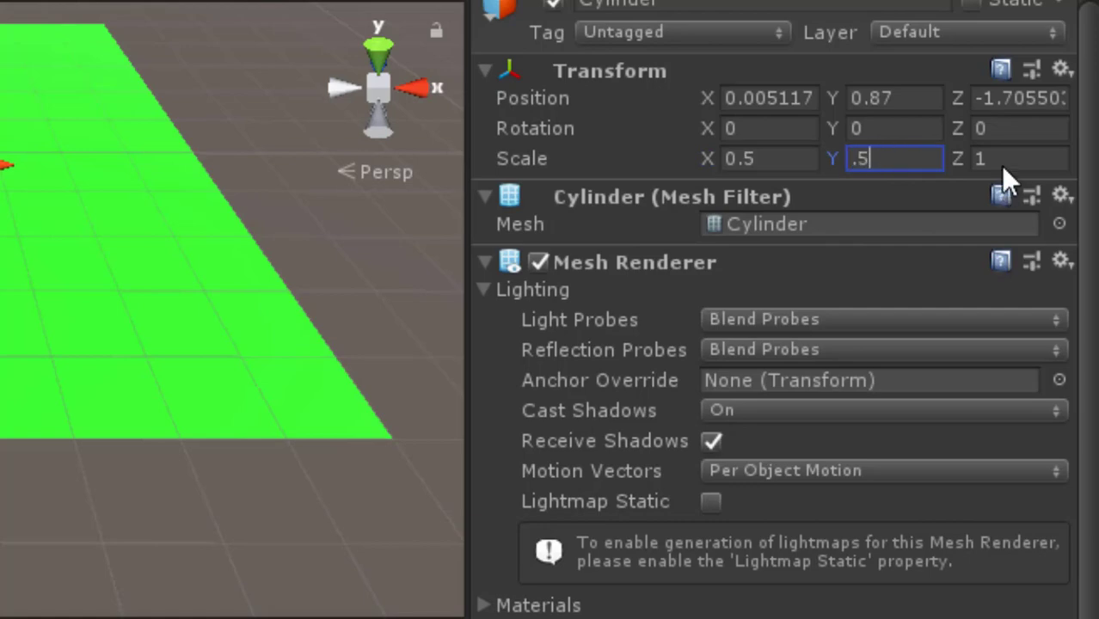
pyautogui.click(1005, 160)
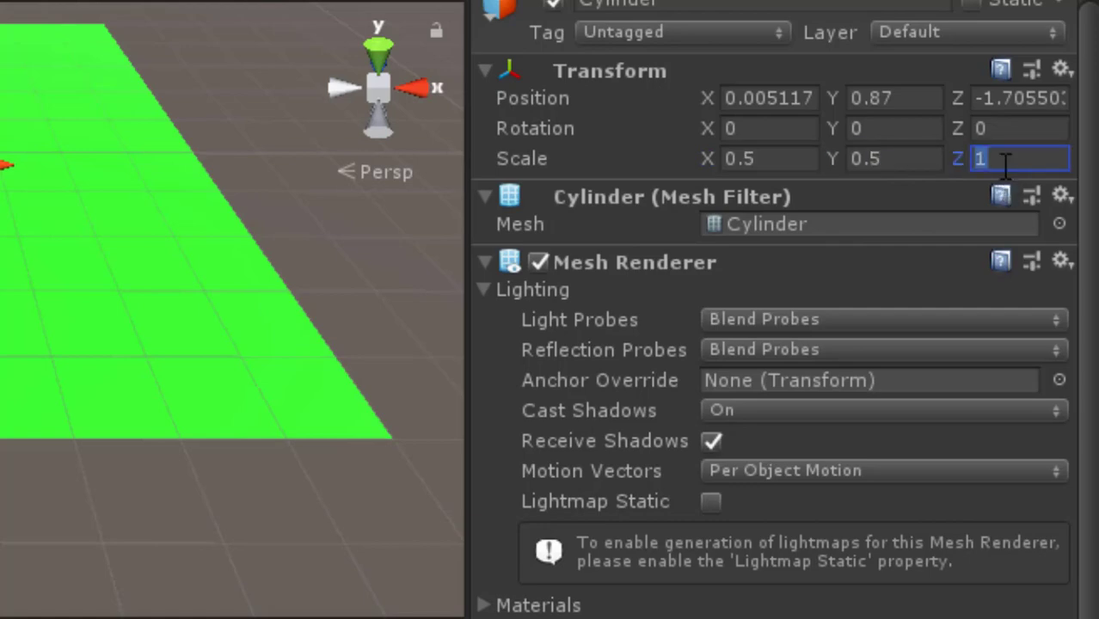
pyautogui.write('.5')
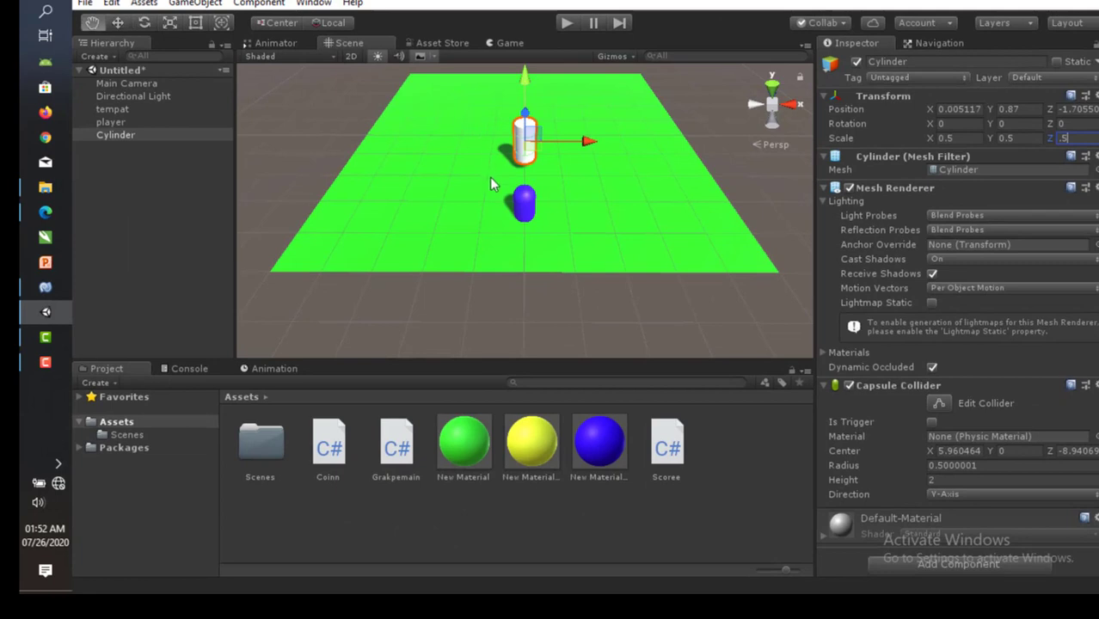
# Flatten the cylinder into a thin disc with the Scale tool, to a Y scale of about 0.044.
pyautogui.moveTo(491, 179); pyautogui.dragTo(463, 223, button='middle')
pyautogui.scroll(4, 475, 261)
pyautogui.click(201, 28)
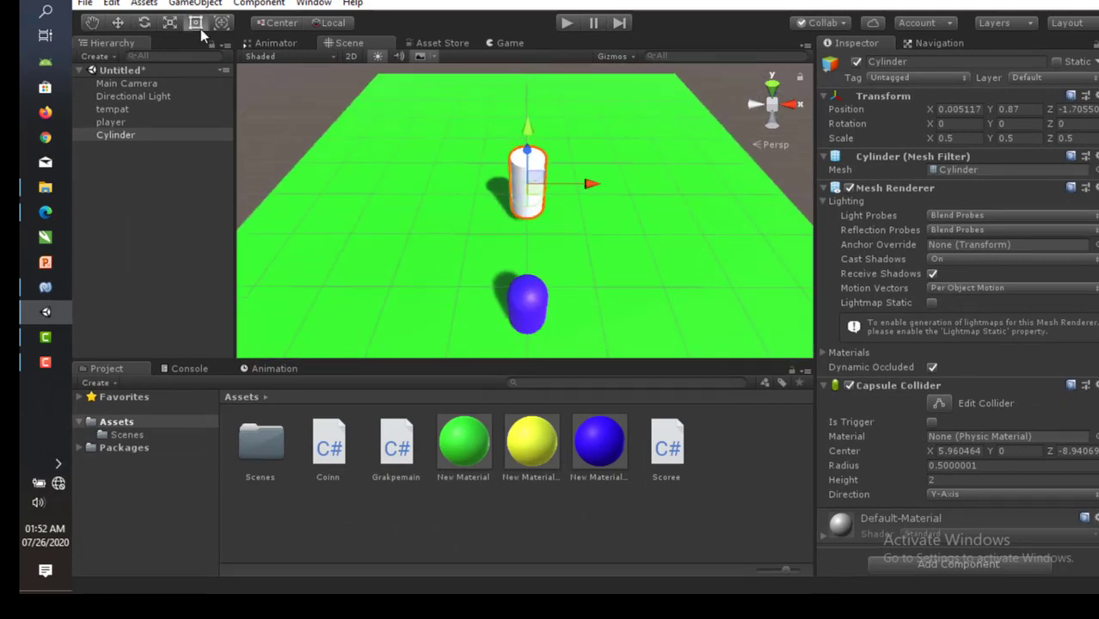
pyautogui.click(172, 26)
pyautogui.moveTo(530, 128); pyautogui.dragTo(526, 167)
pyautogui.scroll(2, 586, 176)
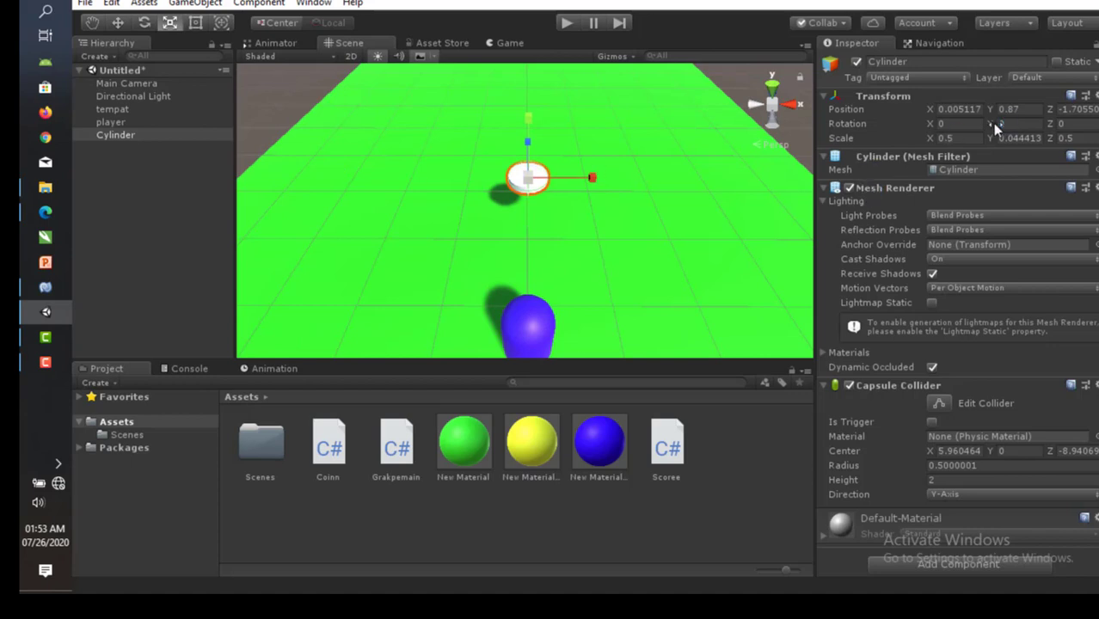
# Try rotating the cylinder about its Y axis to about -39.74, and reset that rotation to 0.
pyautogui.moveTo(1000, 125); pyautogui.dragTo(965, 176)
pyautogui.click(110, 174)
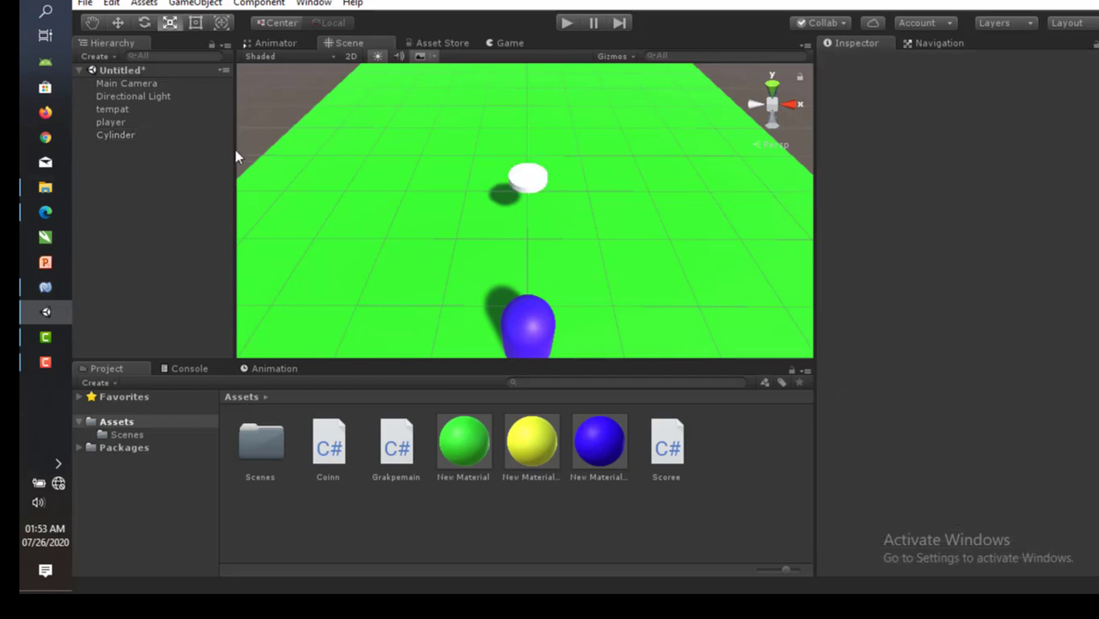
pyautogui.scroll(5, 525, 211)
pyautogui.scroll(3, 514, 213)
pyautogui.moveTo(514, 213); pyautogui.dragTo(483, 206, button='middle')
pyautogui.scroll(-5, 483, 207)
pyautogui.click(98, 139)
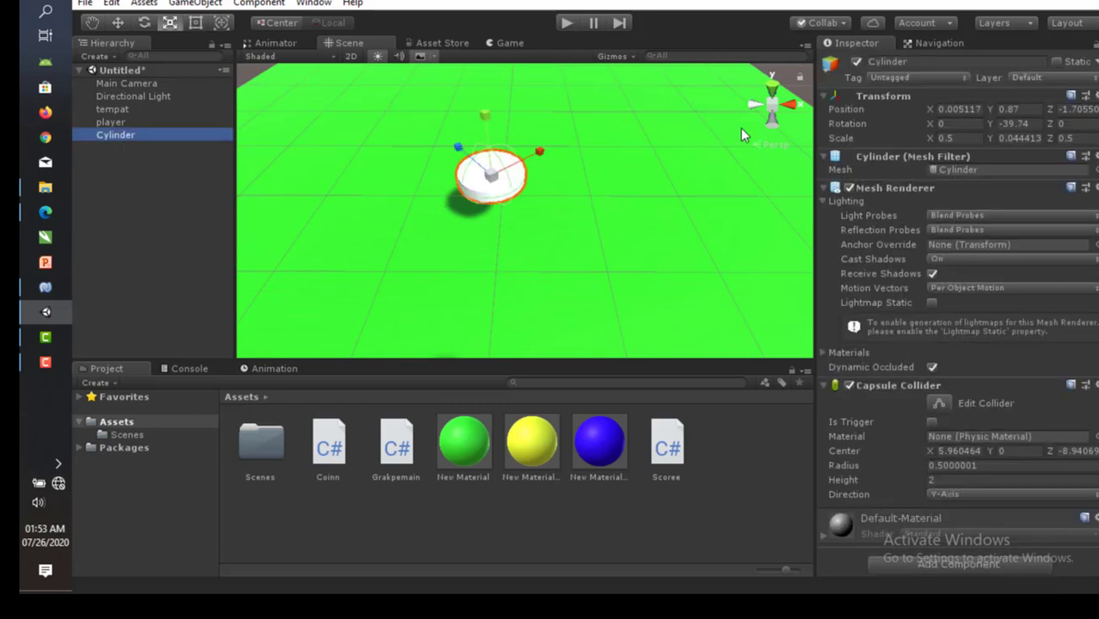
pyautogui.click(1017, 135)
pyautogui.click(1017, 124)
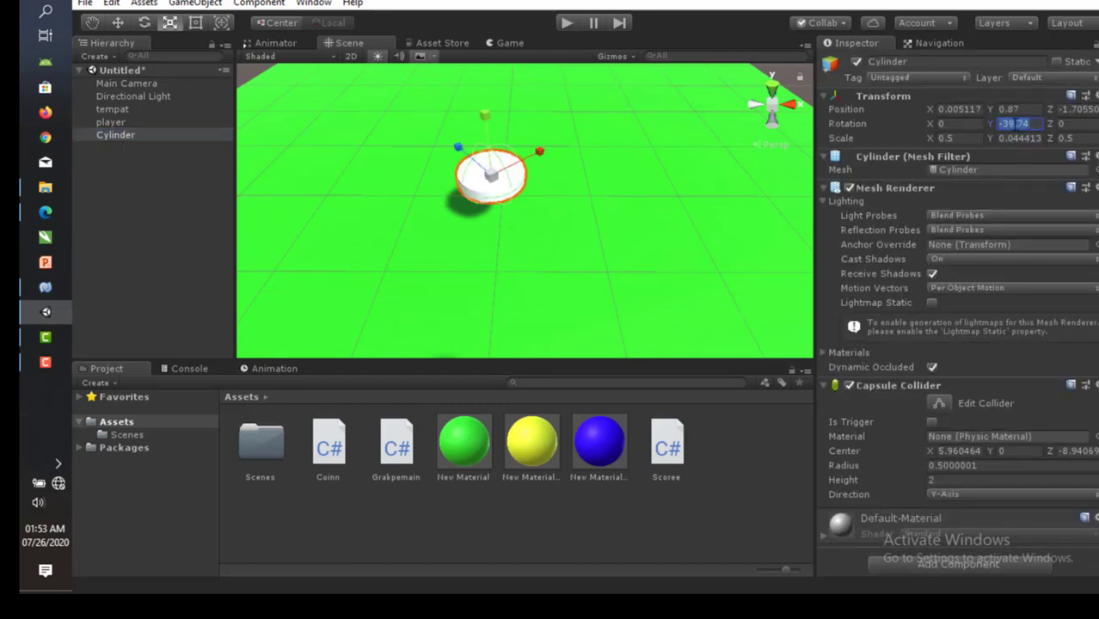
pyautogui.write('0')
# Set the cylinder's X rotation to 90 so the disc stands upright.
pyautogui.moveTo(930, 126)
pyautogui.mouseDown()
pyautogui.moveTo(112, 134)
pyautogui.moveTo(948, 136)
pyautogui.mouseUp()
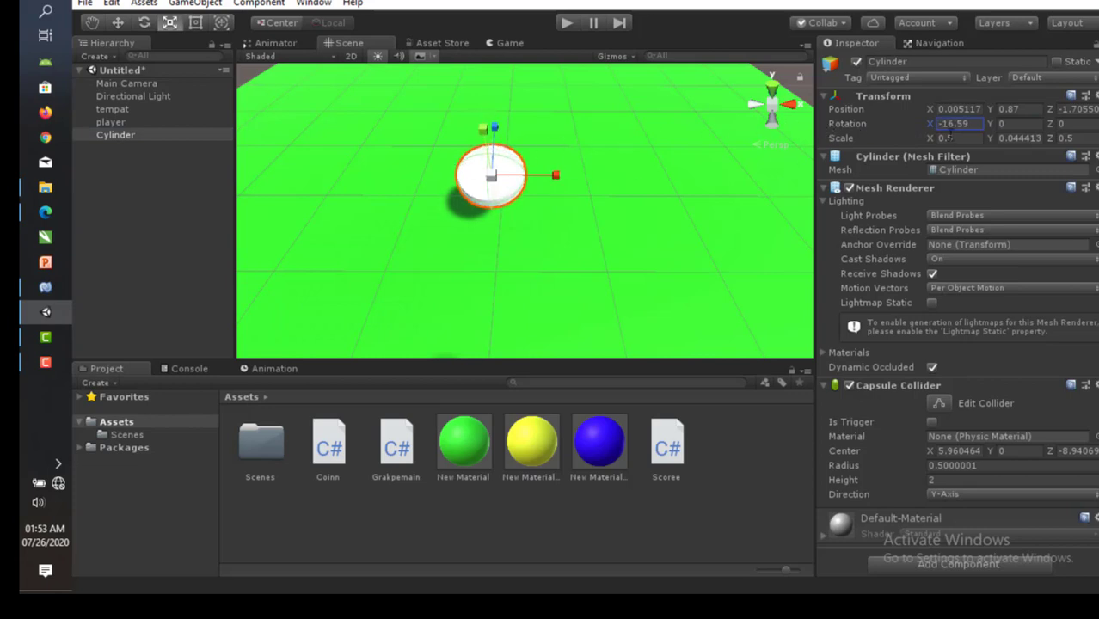
pyautogui.click(962, 127)
pyautogui.write('90')
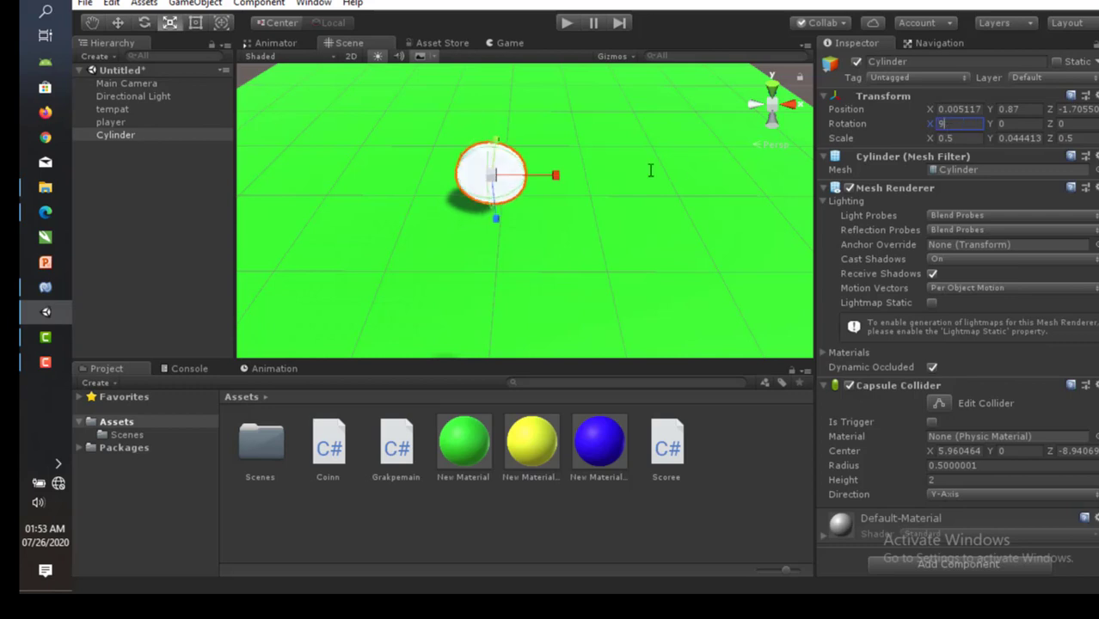
# Move the upright disc away from the player along the plane, to about Z 0.633.
pyautogui.moveTo(600, 226); pyautogui.dragTo(348, 221, button='right')
pyautogui.moveTo(530, 224); pyautogui.dragTo(426, 237, button='middle')
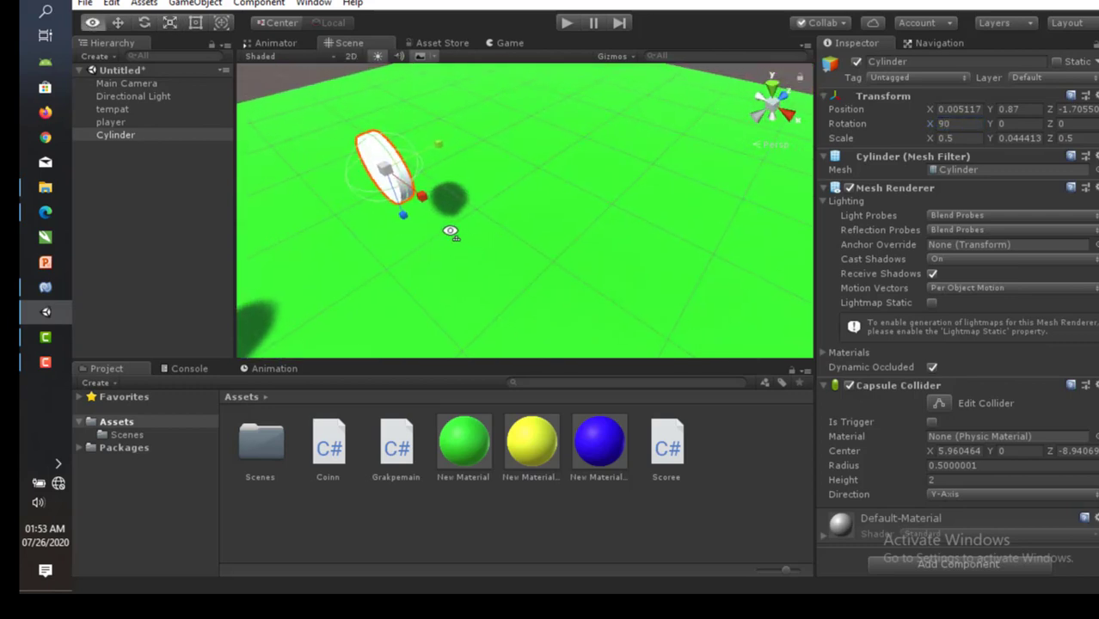
pyautogui.moveTo(451, 231); pyautogui.dragTo(397, 213, button='right')
pyautogui.moveTo(416, 226); pyautogui.dragTo(370, 255, button='middle')
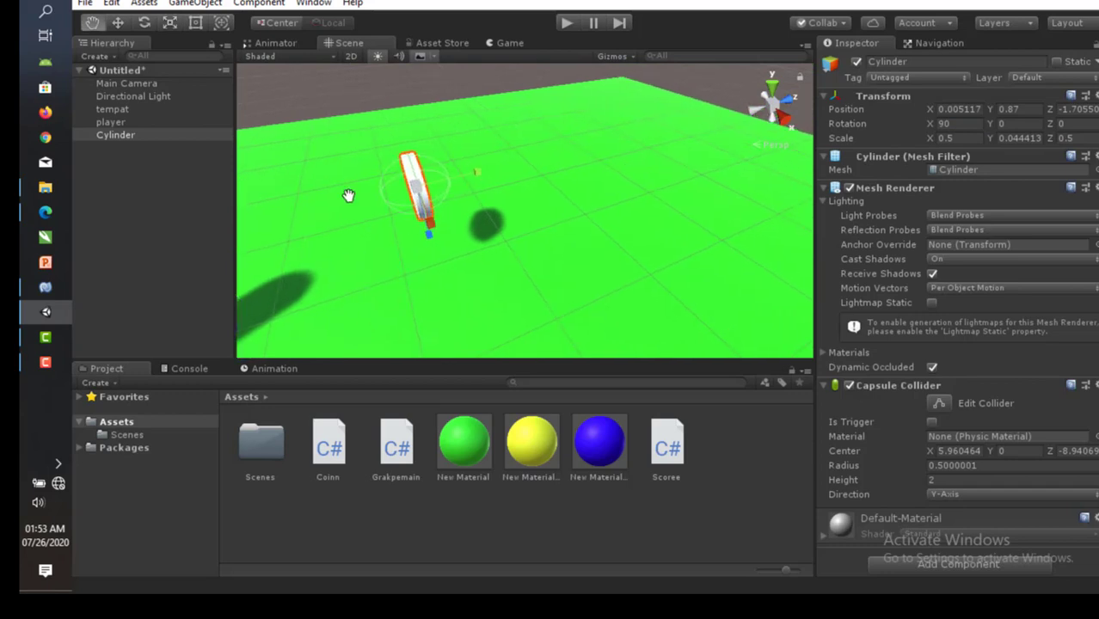
pyautogui.click(117, 28)
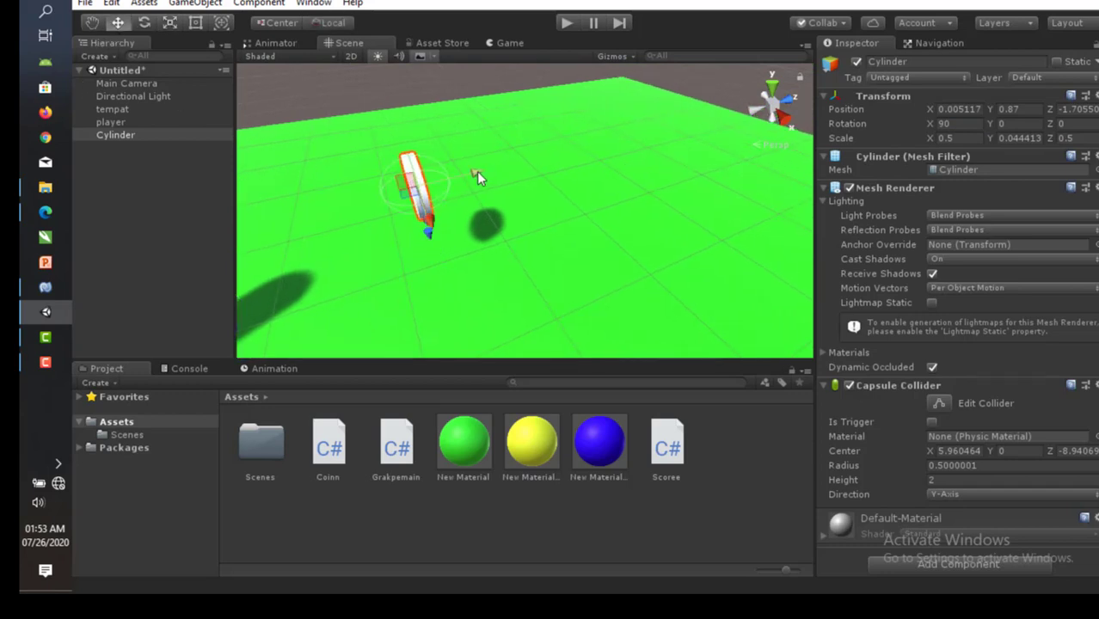
pyautogui.moveTo(477, 171); pyautogui.dragTo(755, 112)
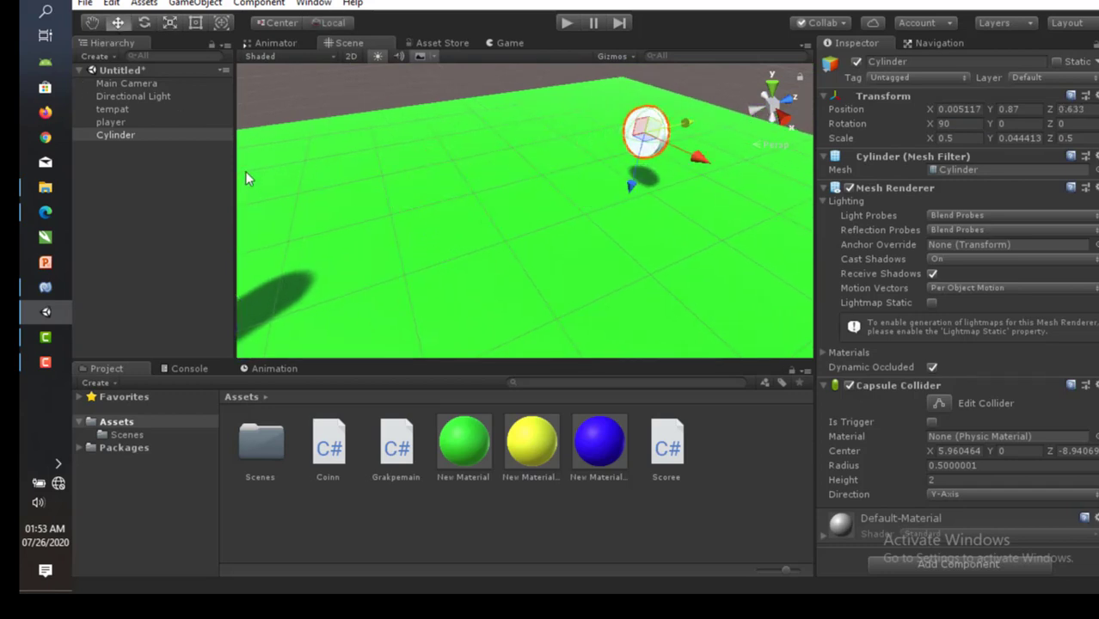
# Rename the cylinder to coin and apply the yellow material New Material 1 to it.
pyautogui.click(112, 135)
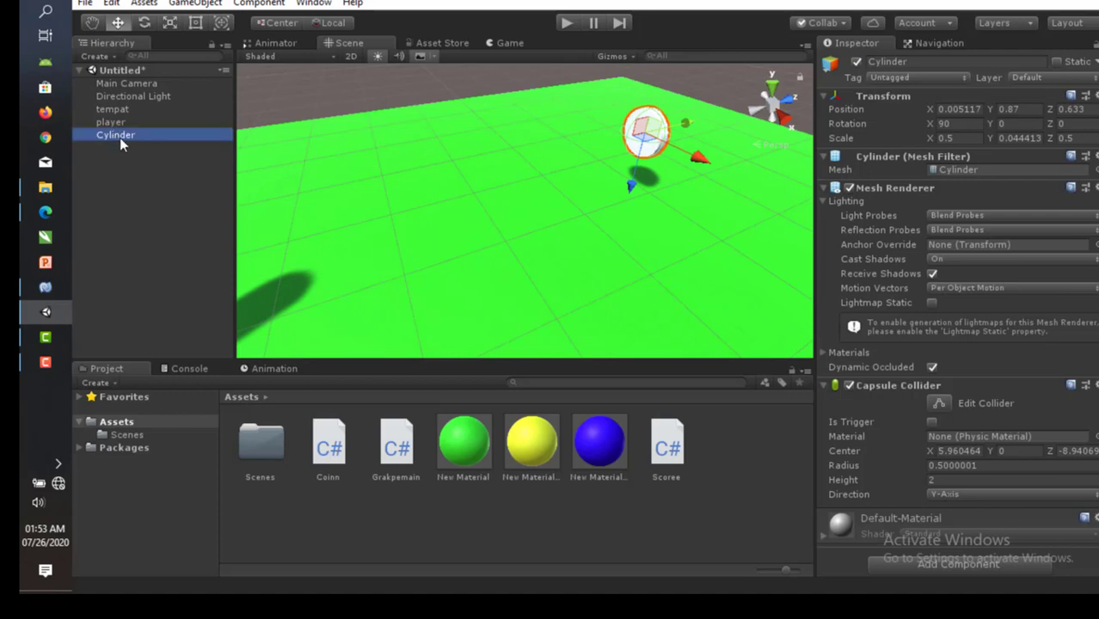
pyautogui.click(120, 137)
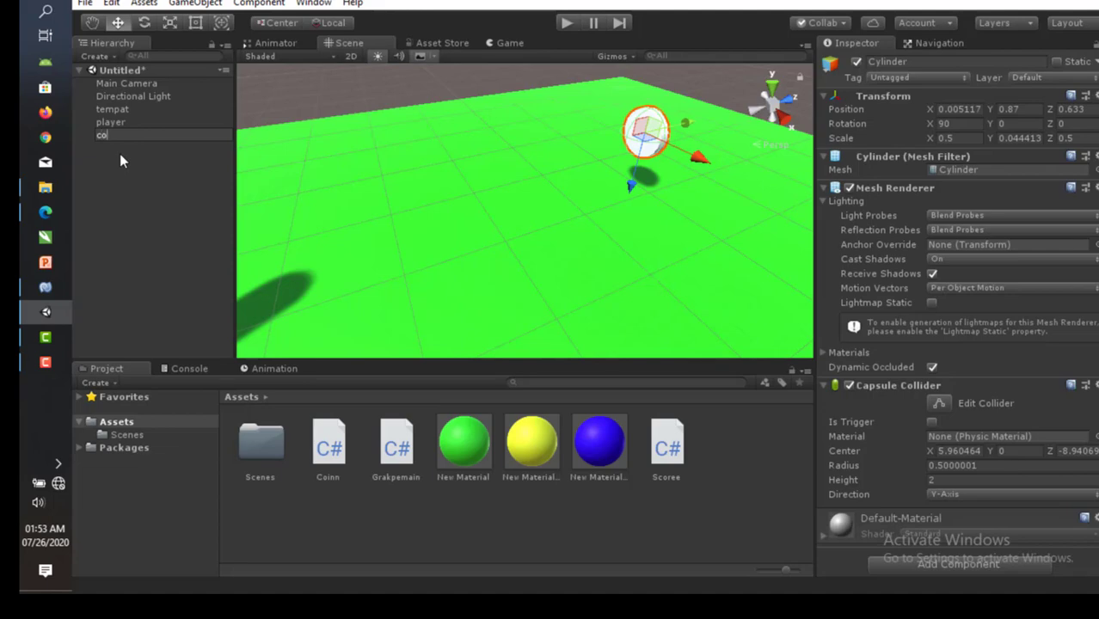
pyautogui.write('coin')
pyautogui.click(92, 170)
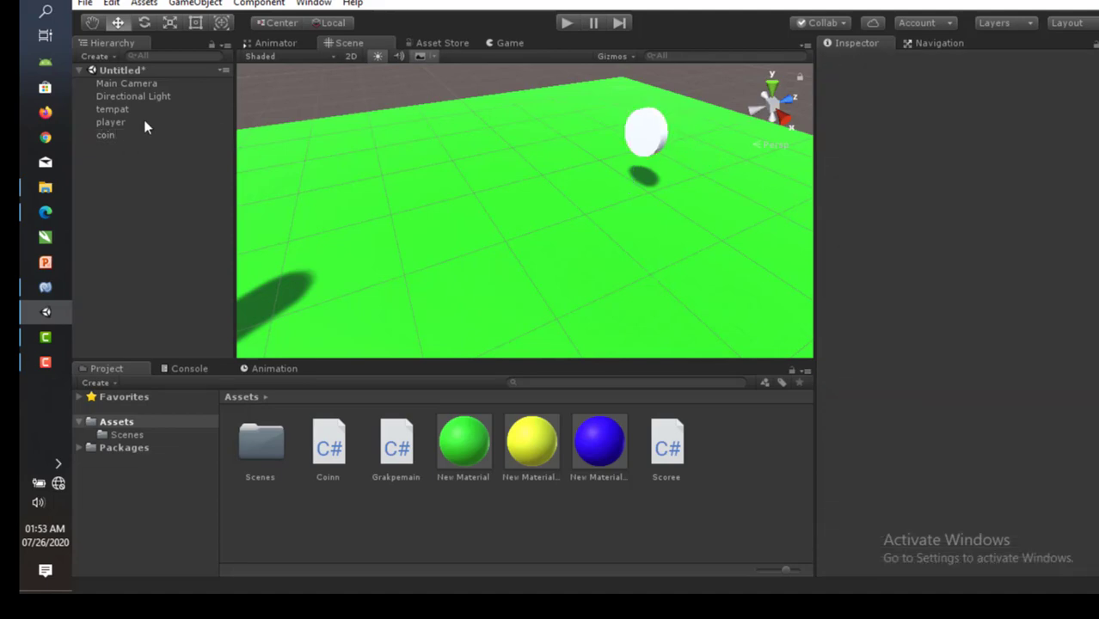
pyautogui.click(119, 134)
pyautogui.moveTo(532, 443); pyautogui.dragTo(649, 146)
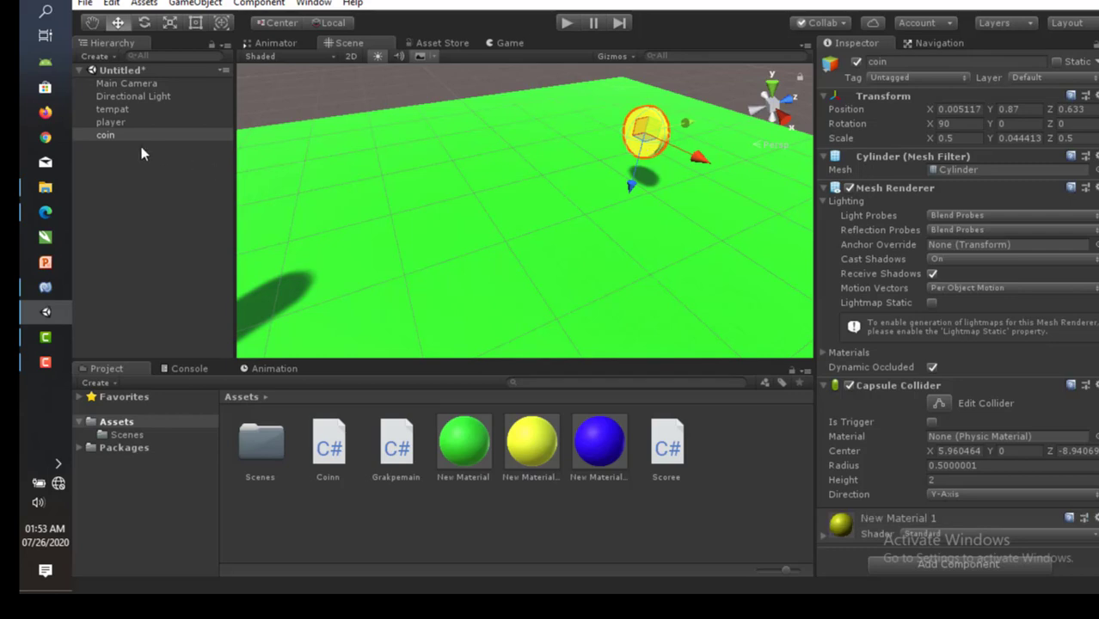
# Turn on Is Trigger for the coin's Capsule Collider.
pyautogui.click(108, 135)
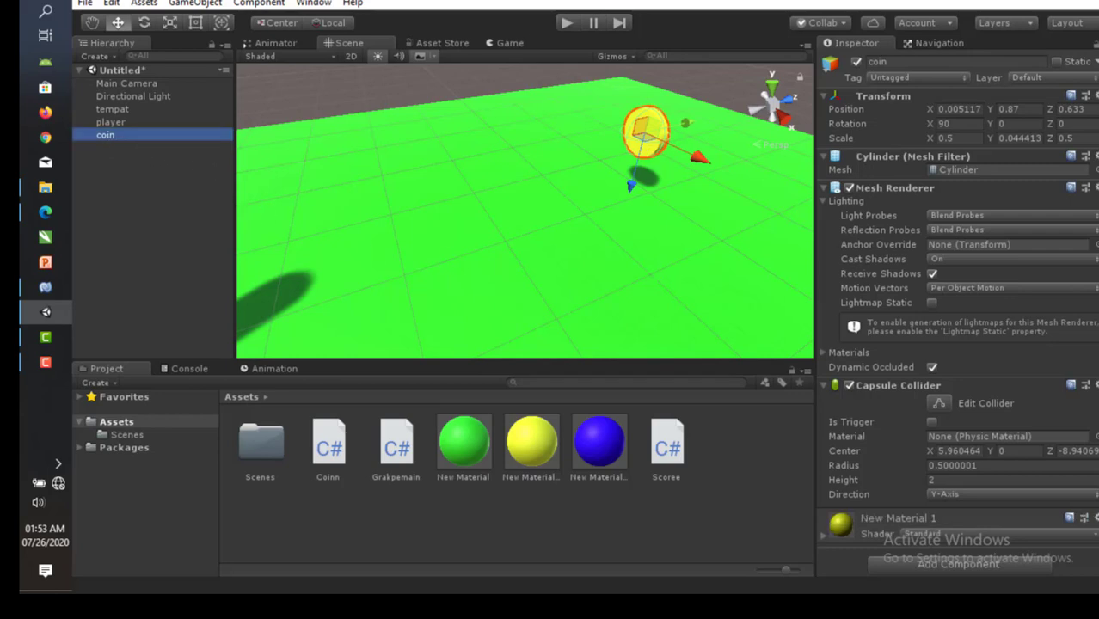
pyautogui.scroll(-1, 972, 224)
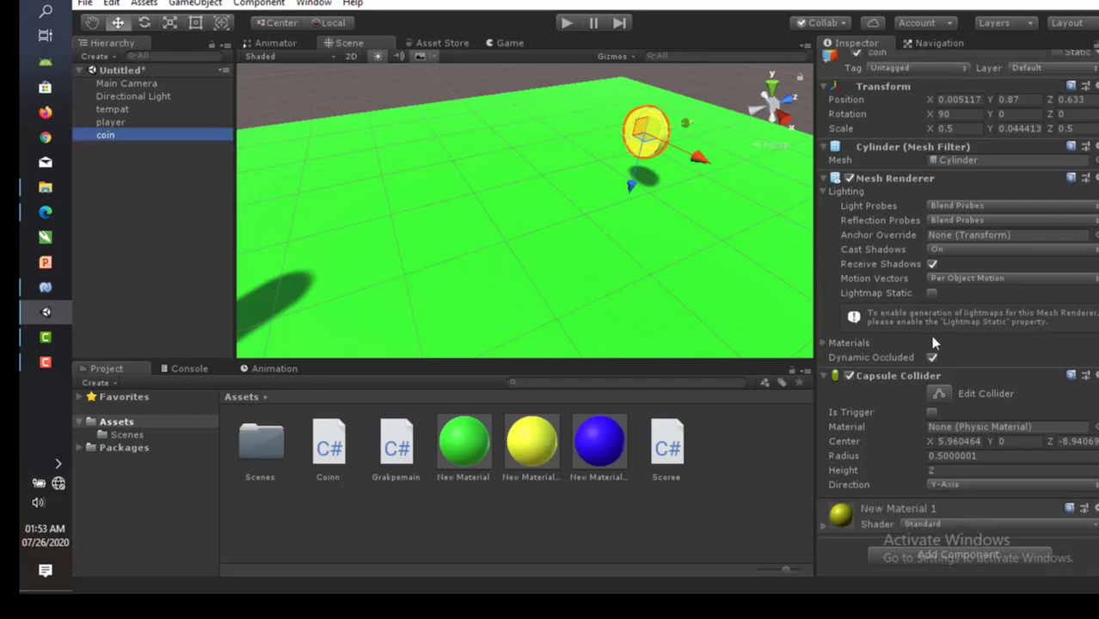
pyautogui.click(928, 412)
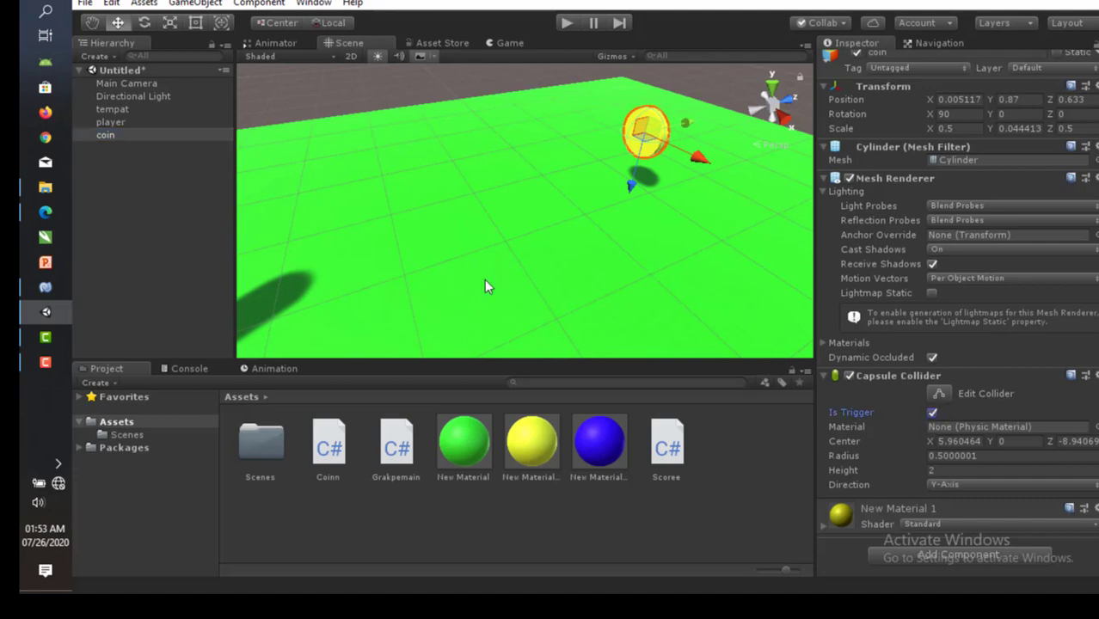
# Copy the coin and paste four duplicates of it into the scene.
pyautogui.click(143, 139)
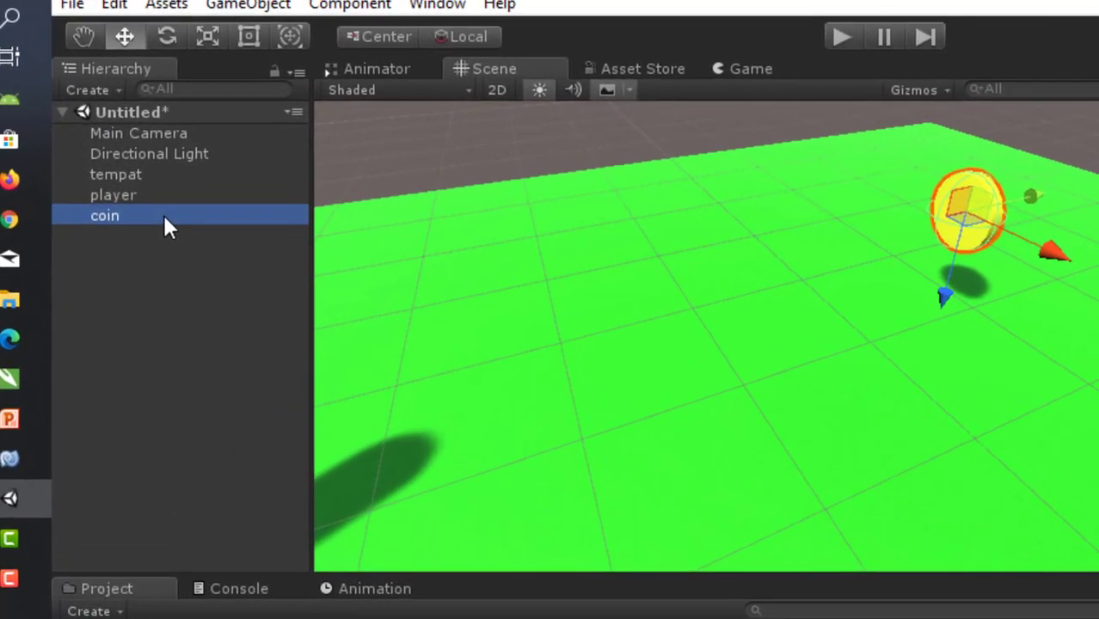
pyautogui.hotkey('ctrl', 'c')
pyautogui.hotkey('ctrl', 'v')
pyautogui.hotkey('ctrl', 'v')
pyautogui.hotkey('ctrl', 'v')
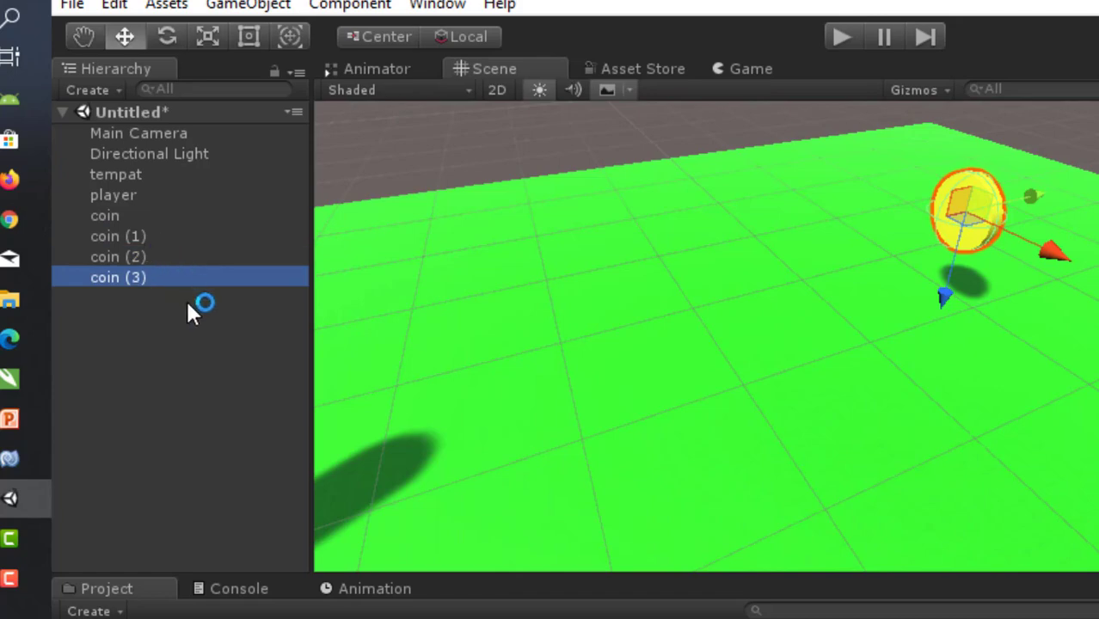
pyautogui.hotkey('ctrl', 'v')
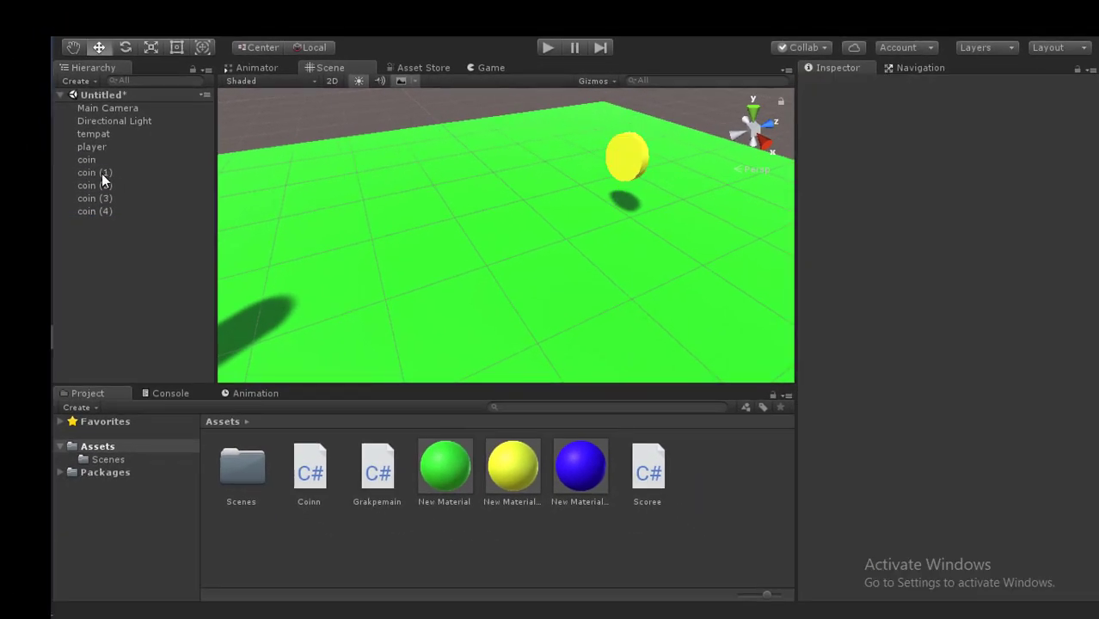
# Examine the player's Capsule Collider and the settings of its blue material.
pyautogui.click(117, 149)
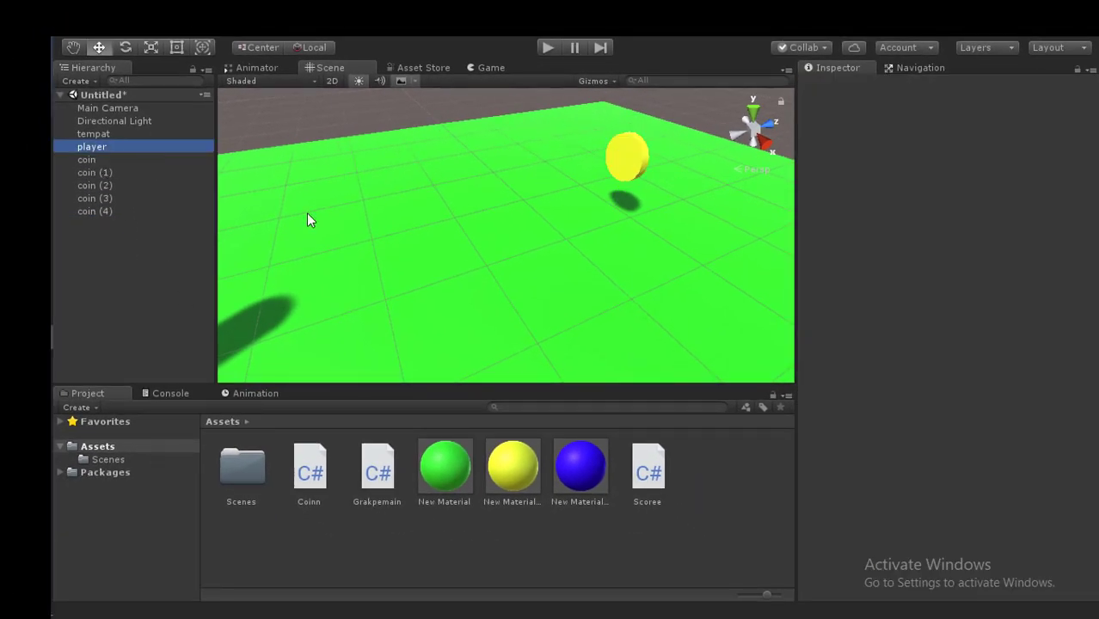
pyautogui.scroll(-1, 953, 398)
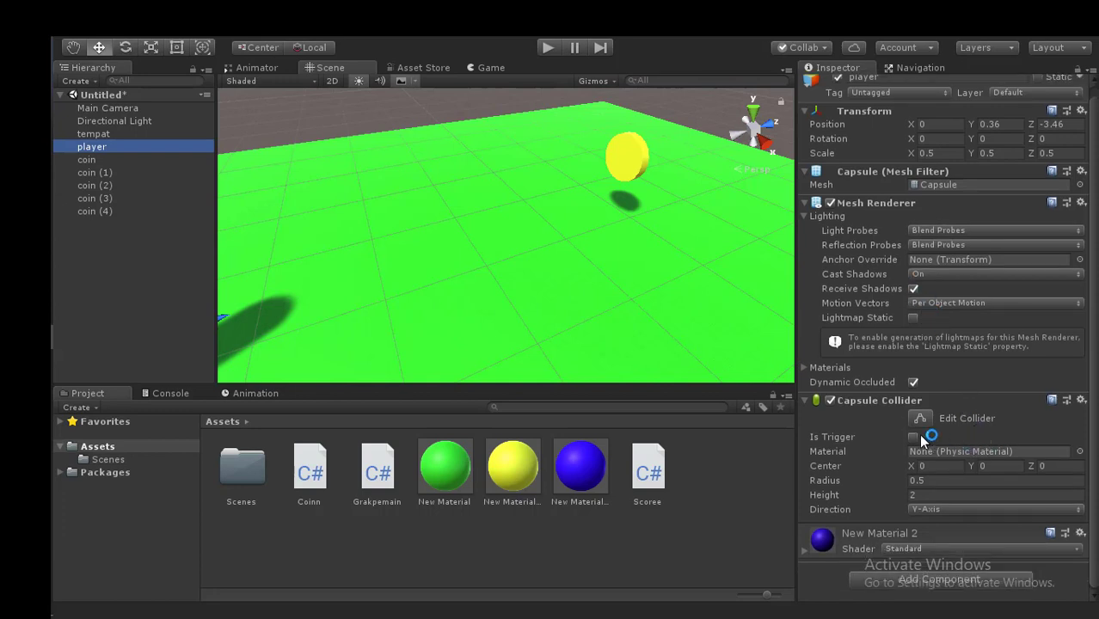
pyautogui.click(806, 545)
pyautogui.click(806, 545)
pyautogui.scroll(-8, 846, 513)
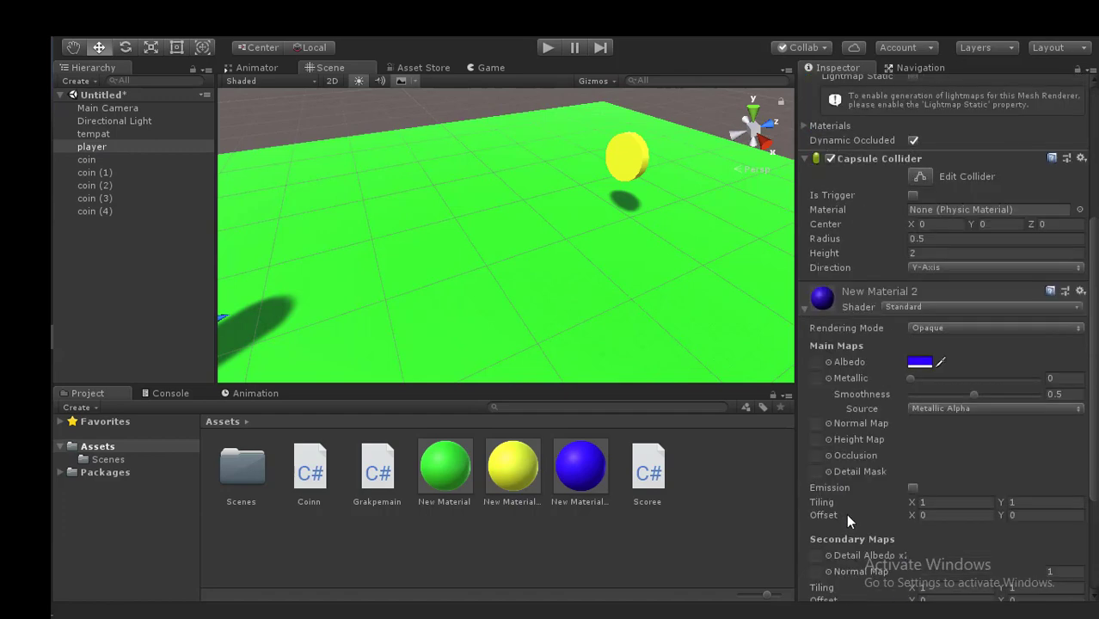
pyautogui.scroll(10, 896, 456)
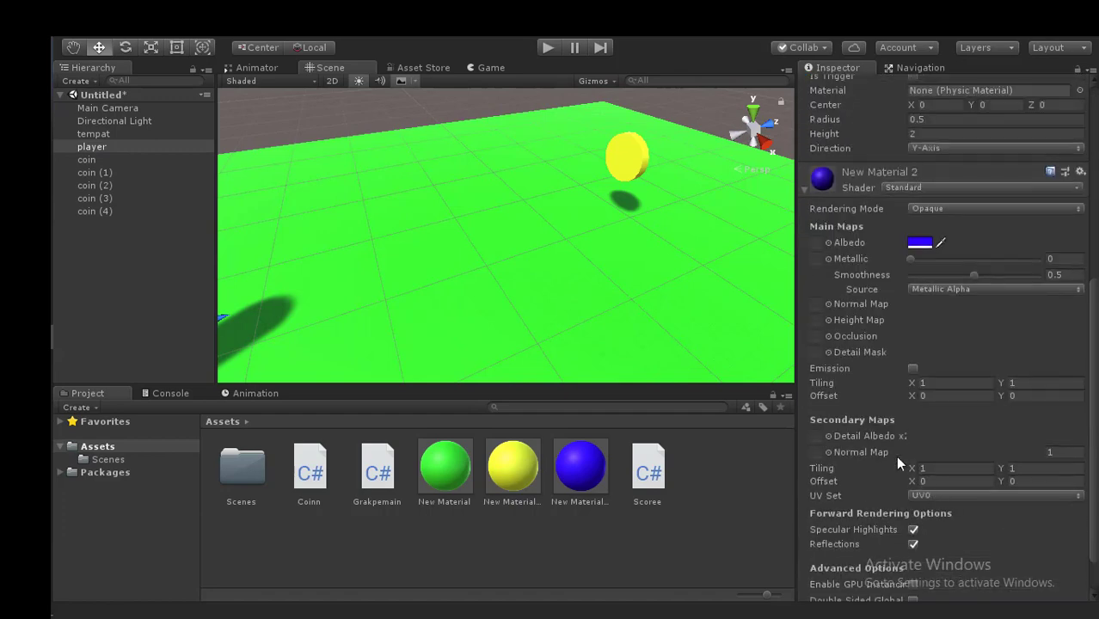
pyautogui.scroll(-10, 887, 433)
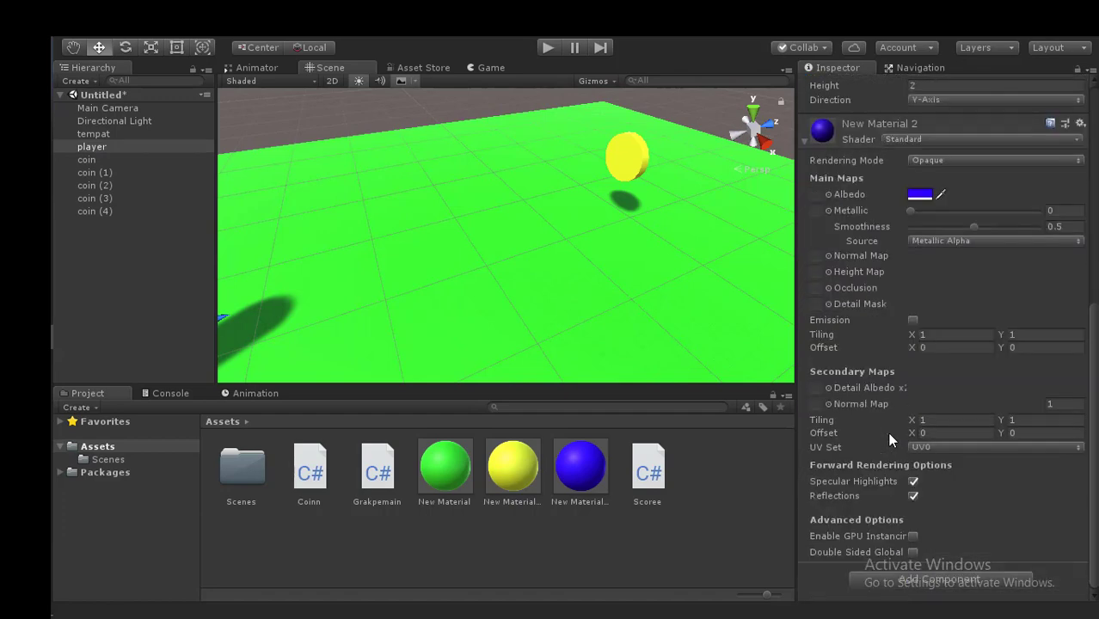
pyautogui.scroll(3, 867, 378)
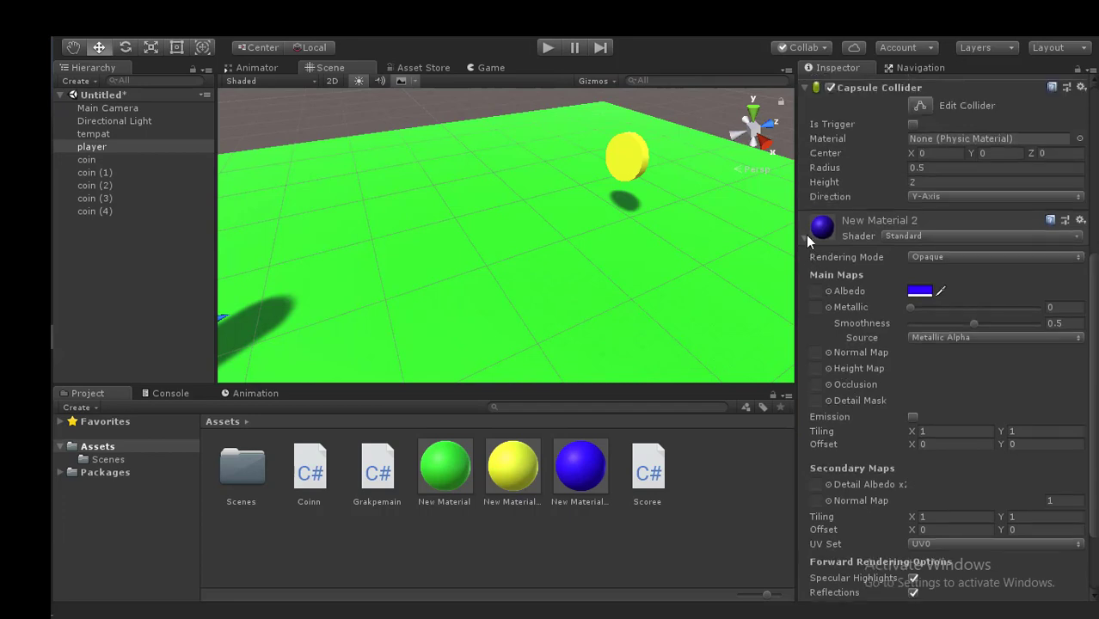
pyautogui.click(806, 238)
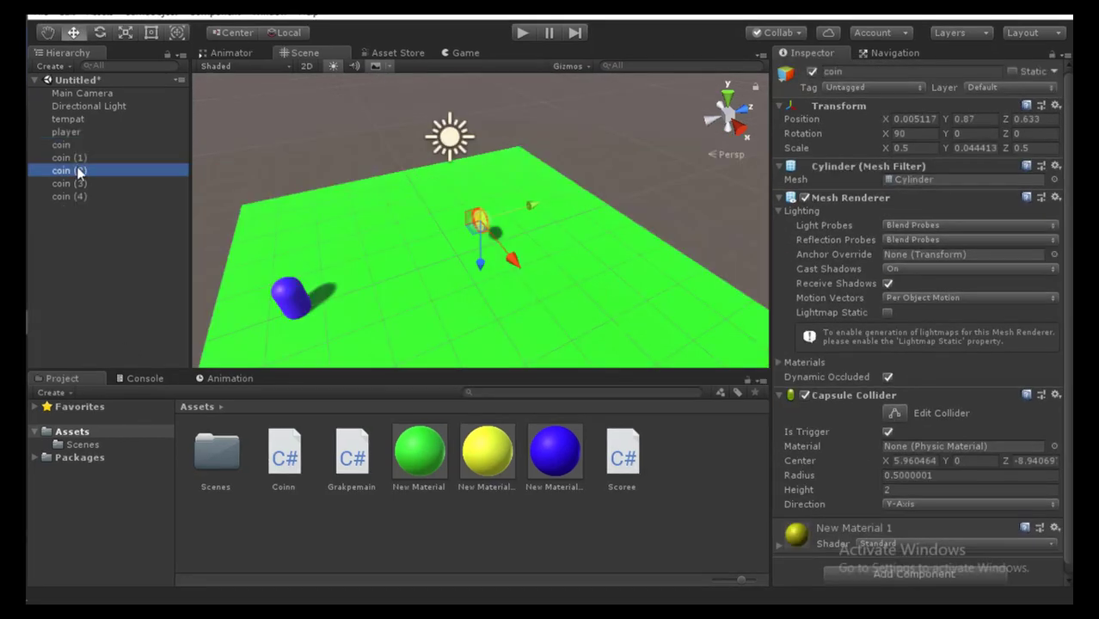
# Move coin (1) and coin (2) in the negative X direction from the original coin, spacing them in a row, with coin (2) at about X -3.05.
pyautogui.click(99, 172)
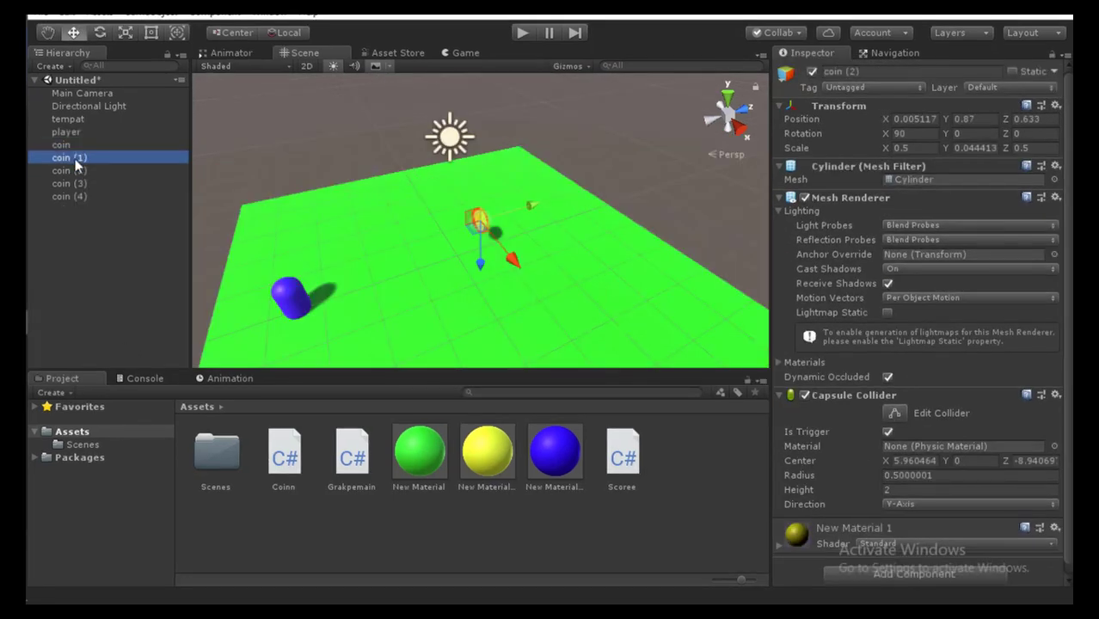
pyautogui.moveTo(504, 257); pyautogui.dragTo(482, 241)
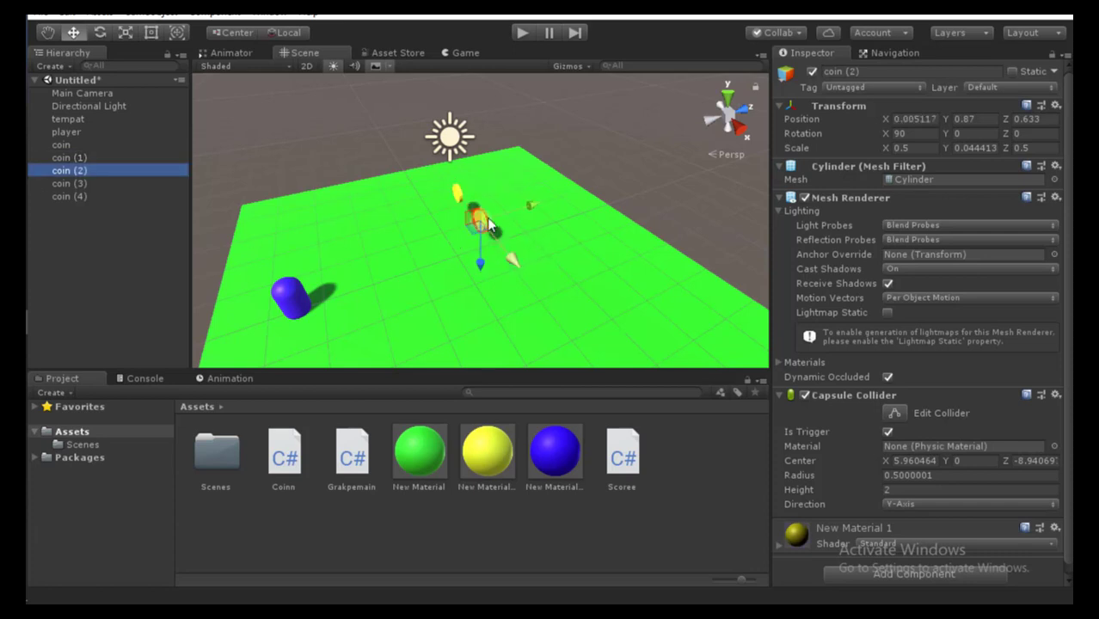
pyautogui.moveTo(485, 216); pyautogui.dragTo(460, 200)
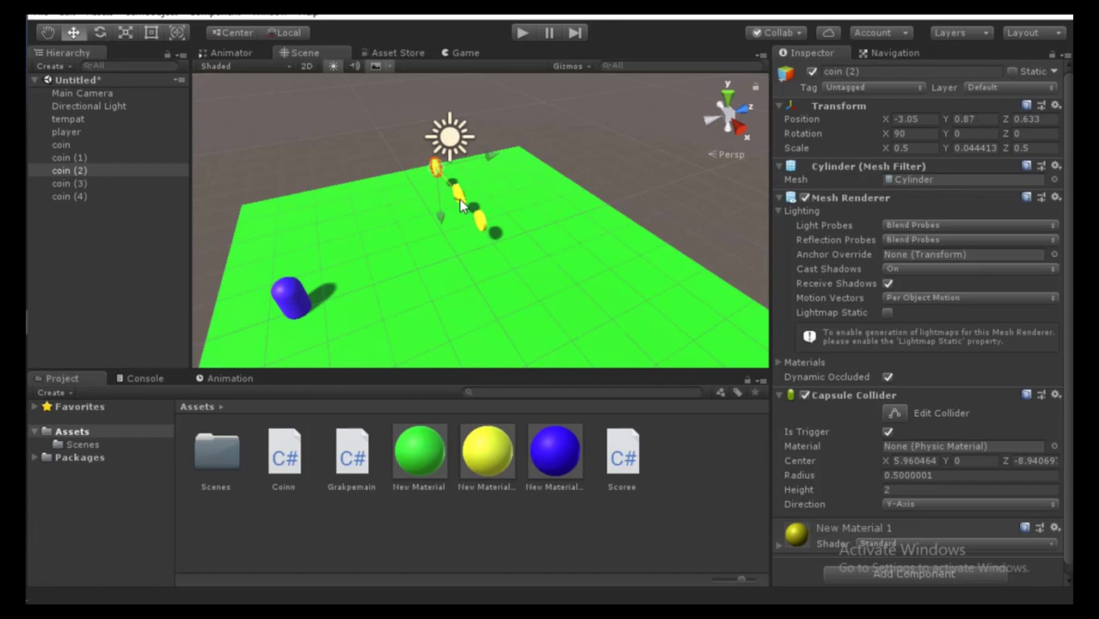
# Move coin (3) and coin (4) along positive X to complete the evenly spaced row, with coin (4) at about X 2.94.
pyautogui.click(57, 184)
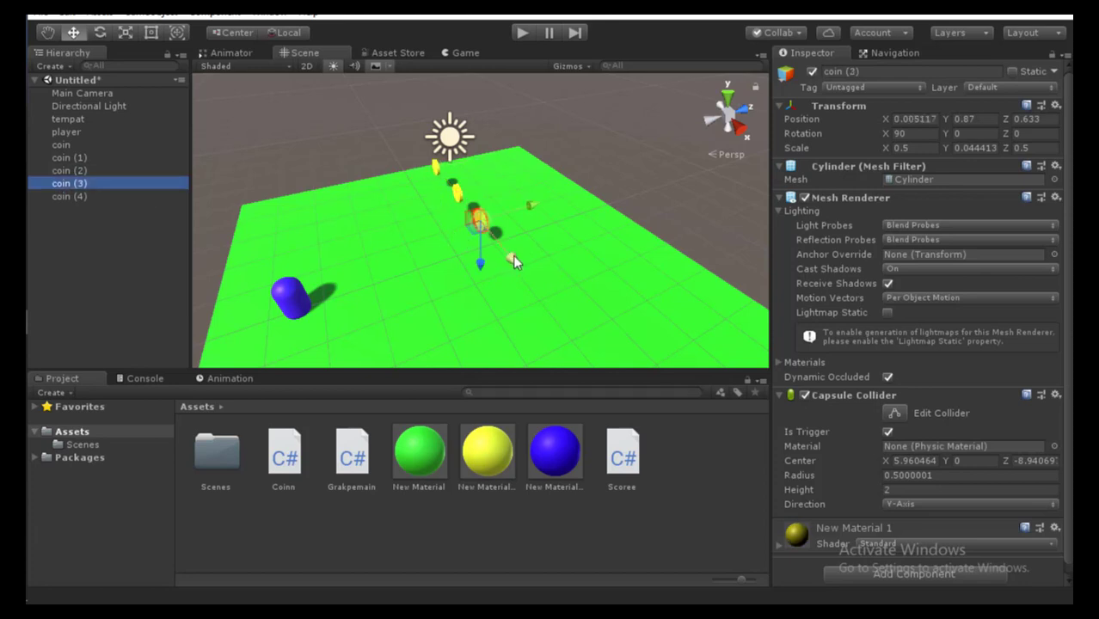
pyautogui.click(541, 286)
pyautogui.click(83, 197)
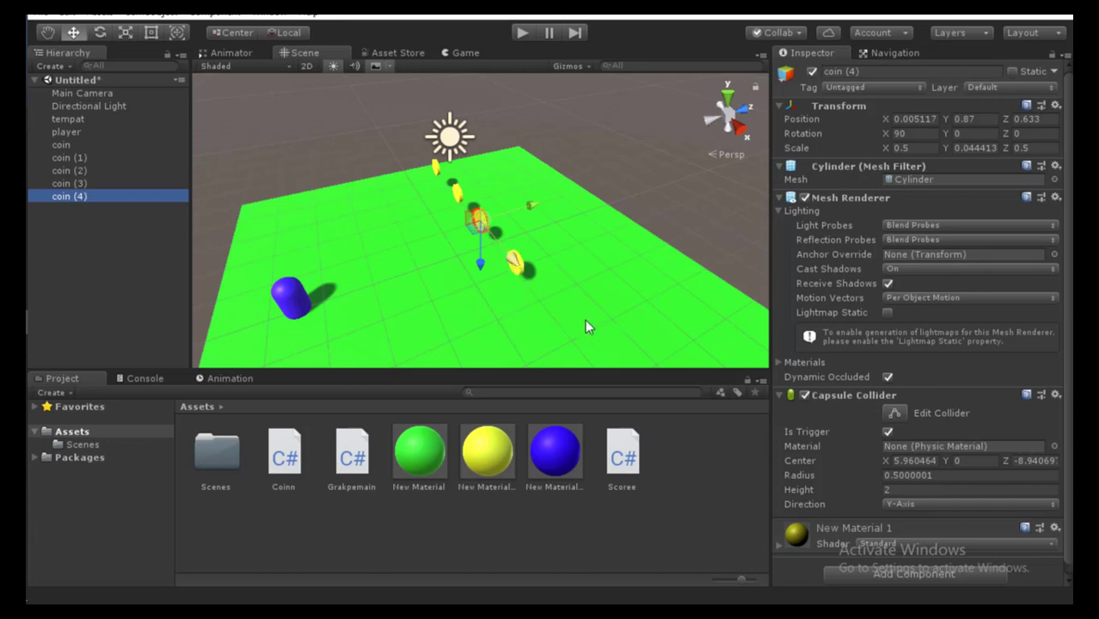
pyautogui.moveTo(578, 313); pyautogui.dragTo(574, 312)
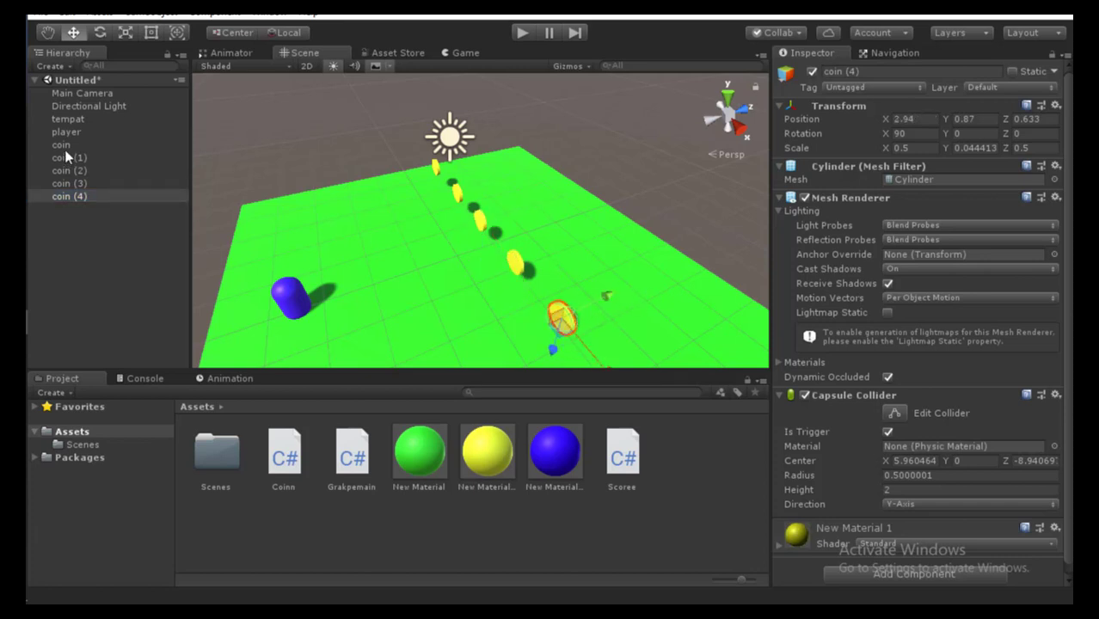
pyautogui.click(78, 207)
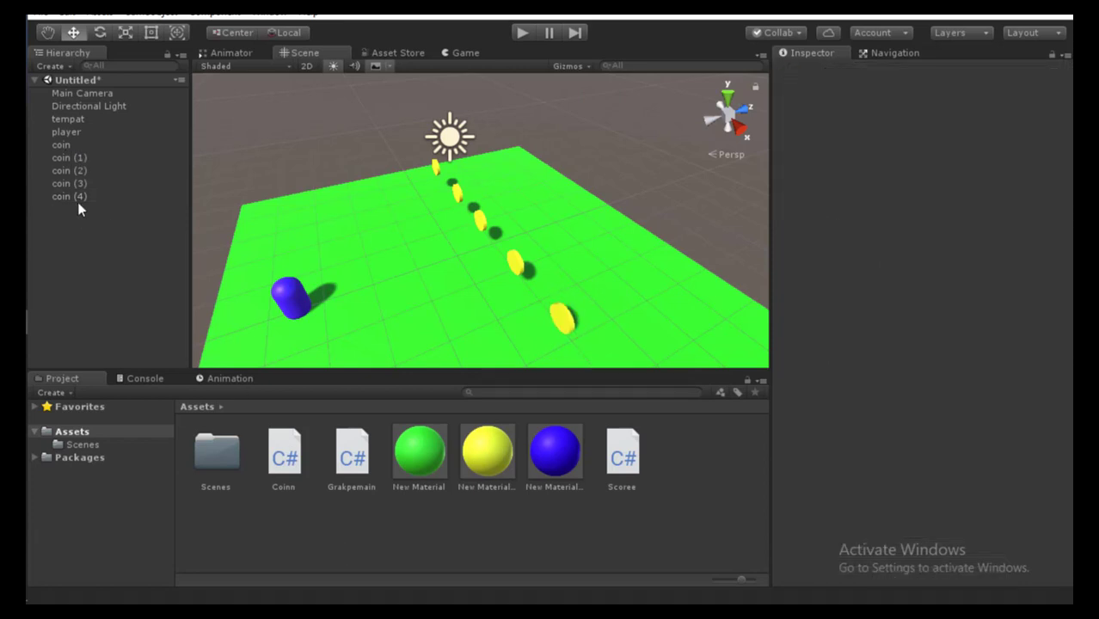
pyautogui.click(72, 132)
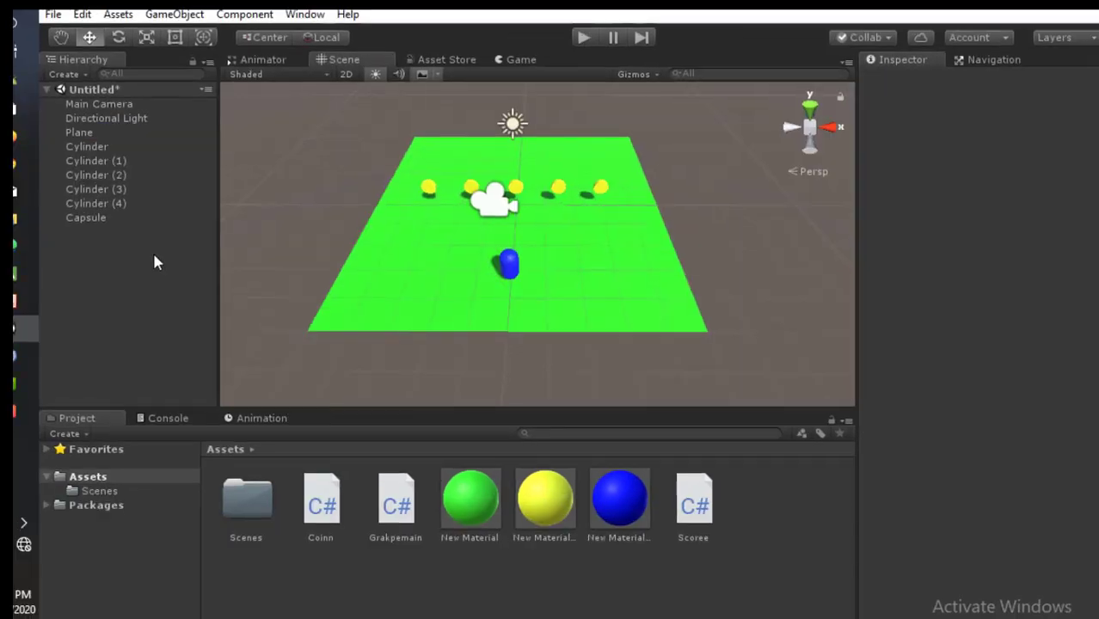
# Add a UI Canvas to the scene and frame it in the 2D scene view.
pyautogui.rightClick(155, 260)
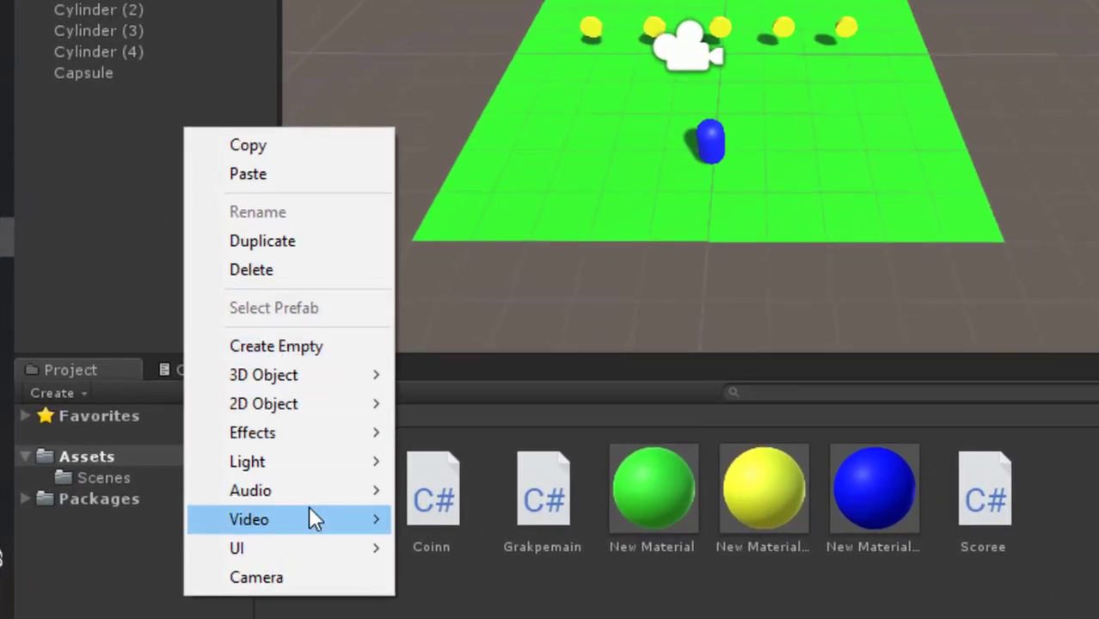
pyautogui.moveTo(310, 548)
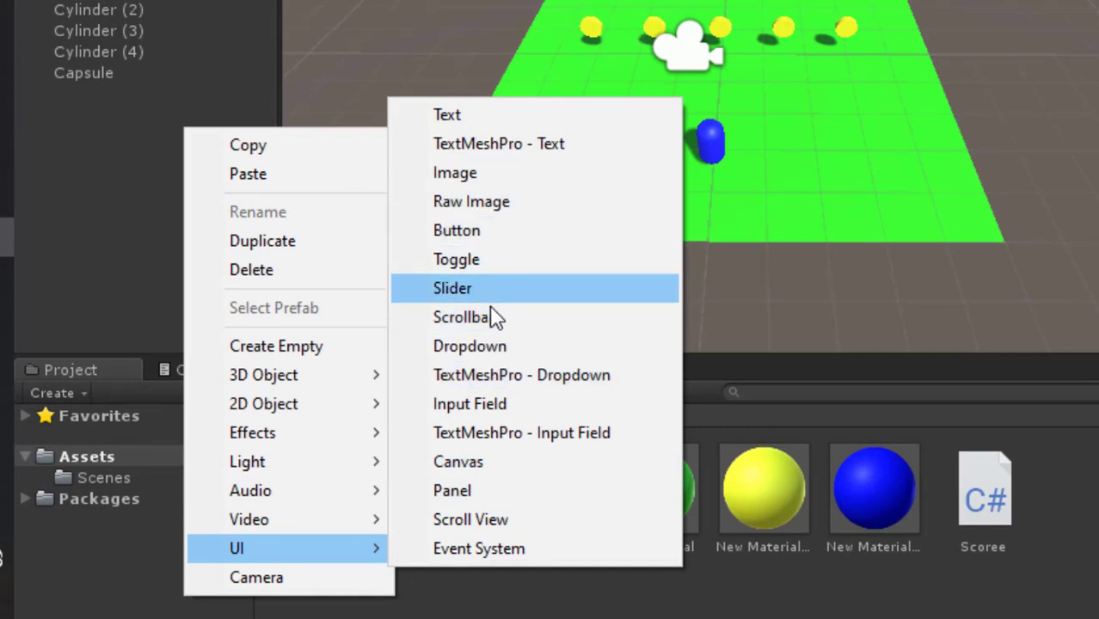
pyautogui.click(493, 461)
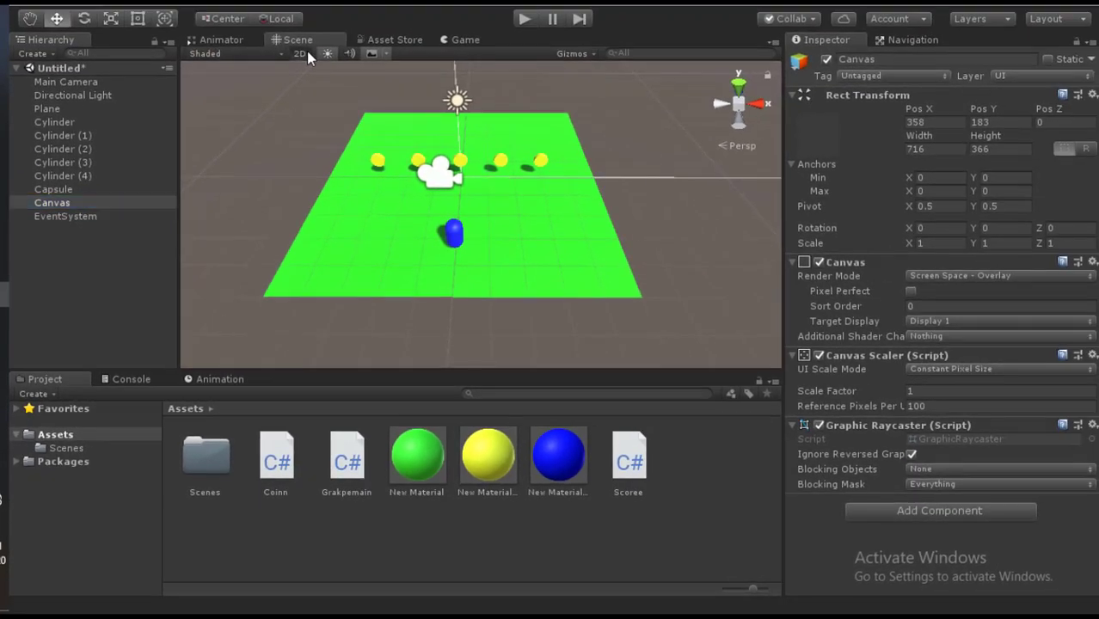
pyautogui.click(301, 54)
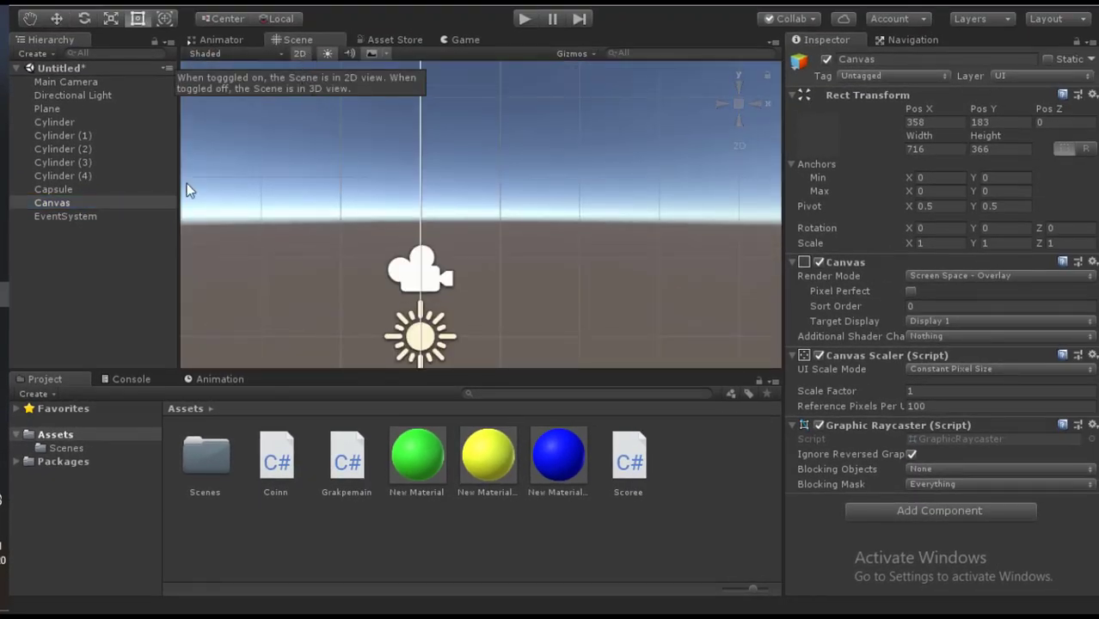
pyautogui.click(54, 204)
pyautogui.doubleClick(54, 203)
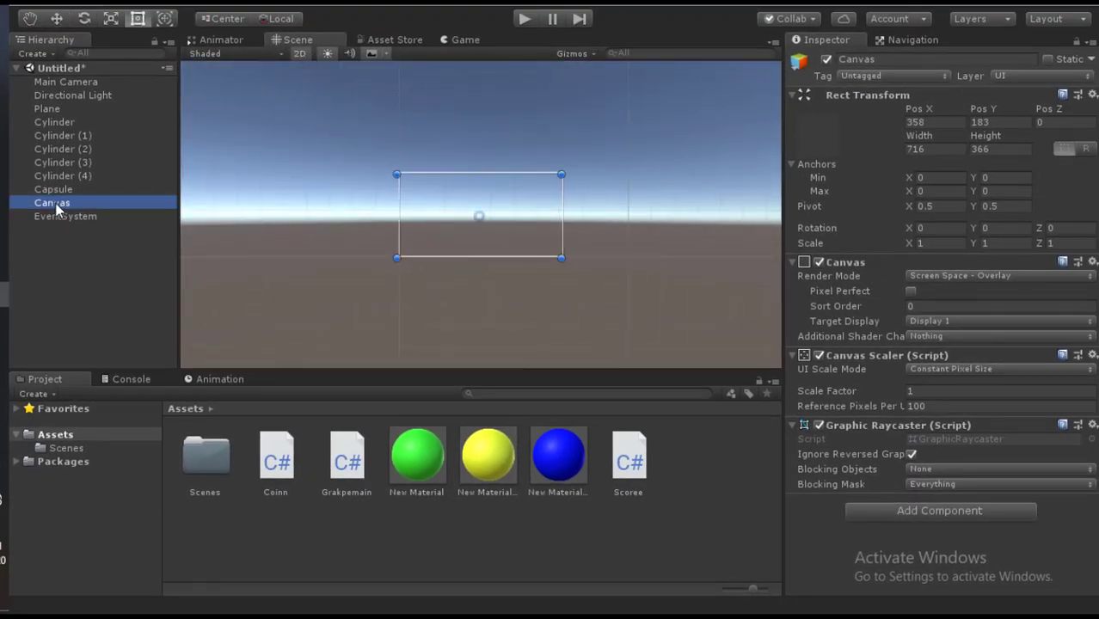
# Add a UI Text element as a child of the Canvas and rename it score.
pyautogui.rightClick(56, 202)
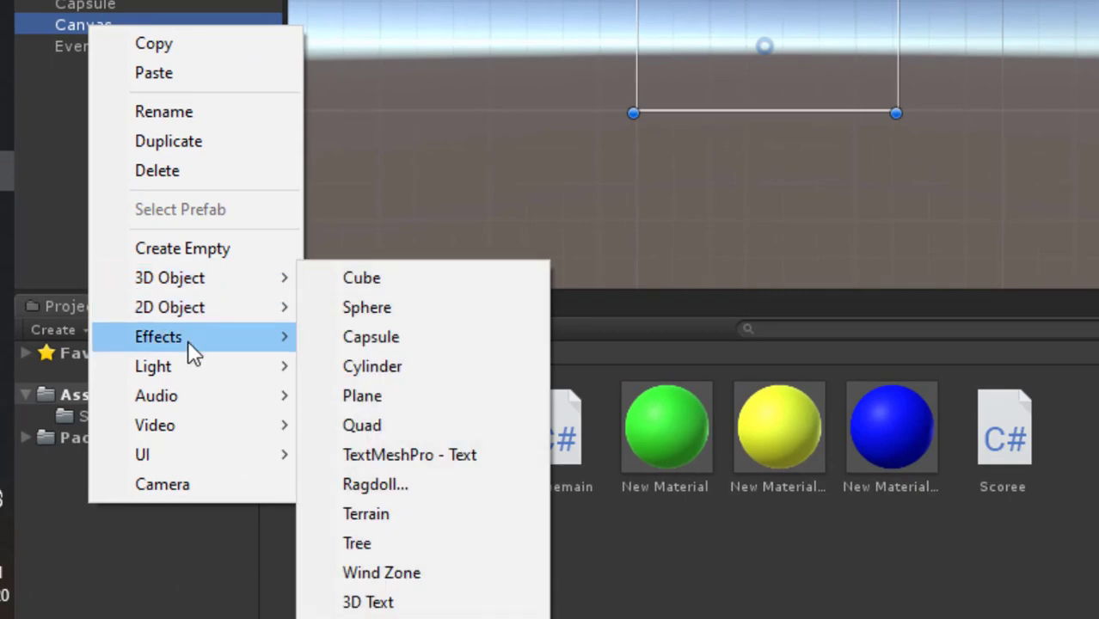
pyautogui.moveTo(164, 458)
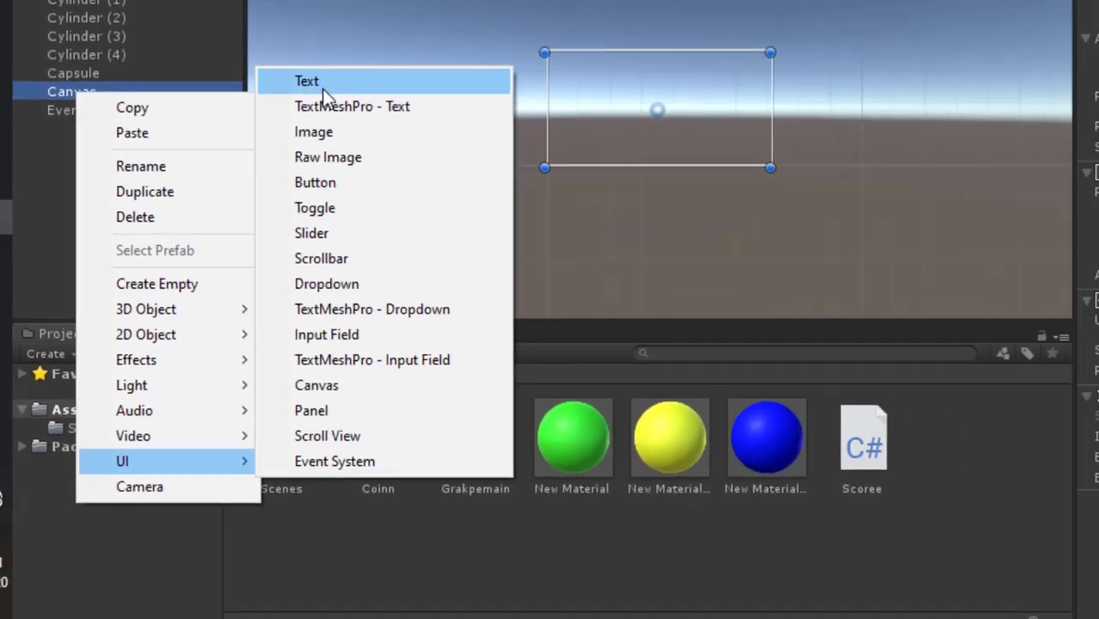
pyautogui.click(357, 12)
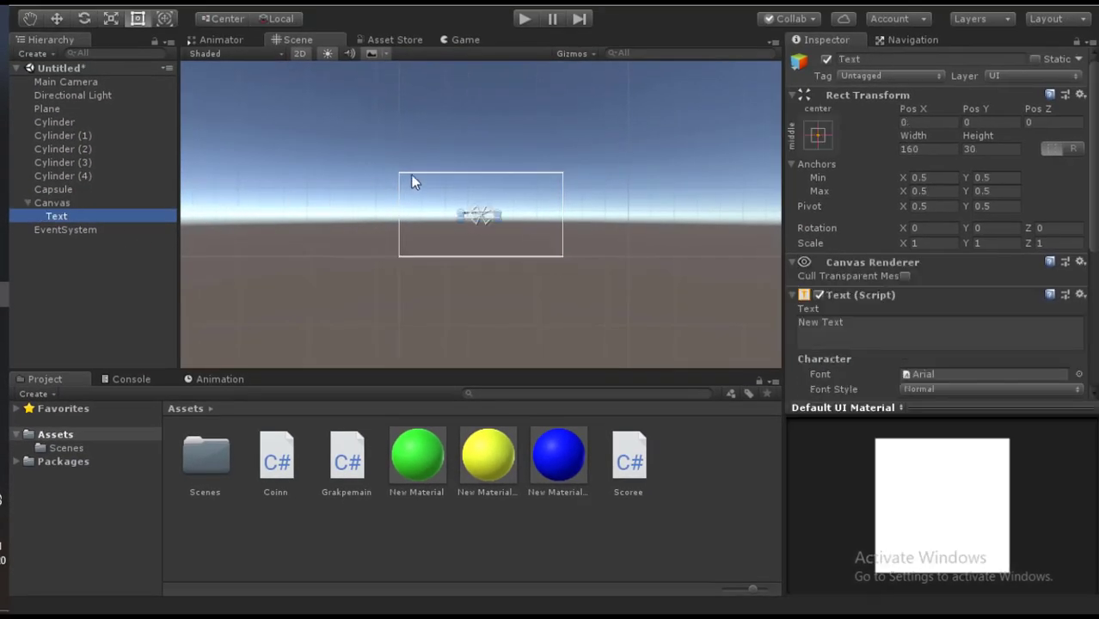
pyautogui.doubleClick(56, 217)
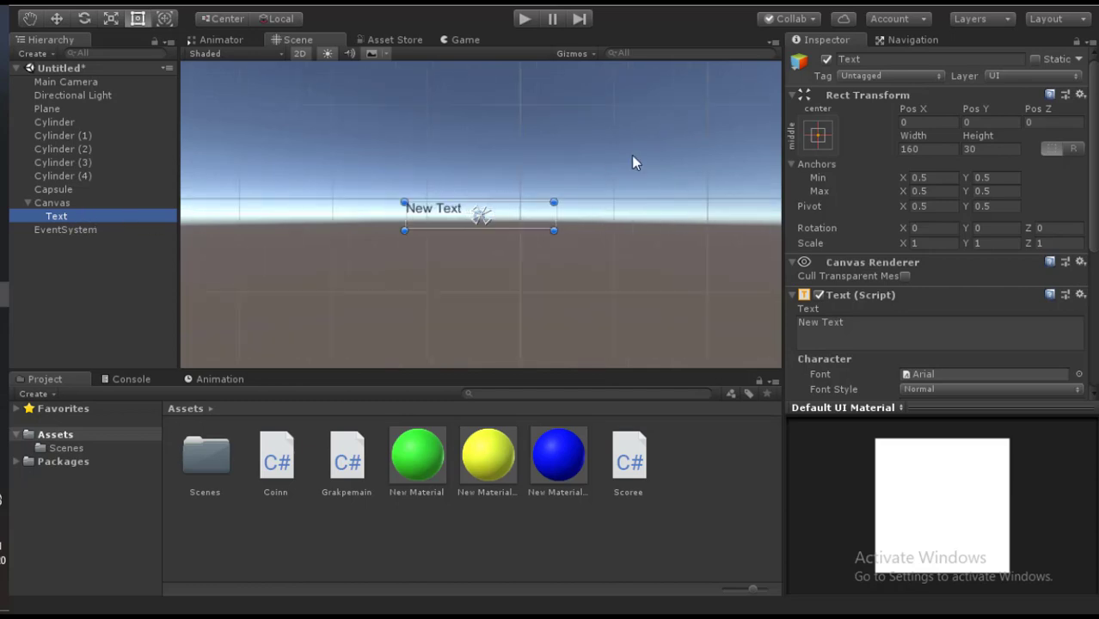
pyautogui.scroll(-2, 533, 156)
pyautogui.moveTo(534, 159); pyautogui.dragTo(514, 239, button='middle')
pyautogui.press('t')
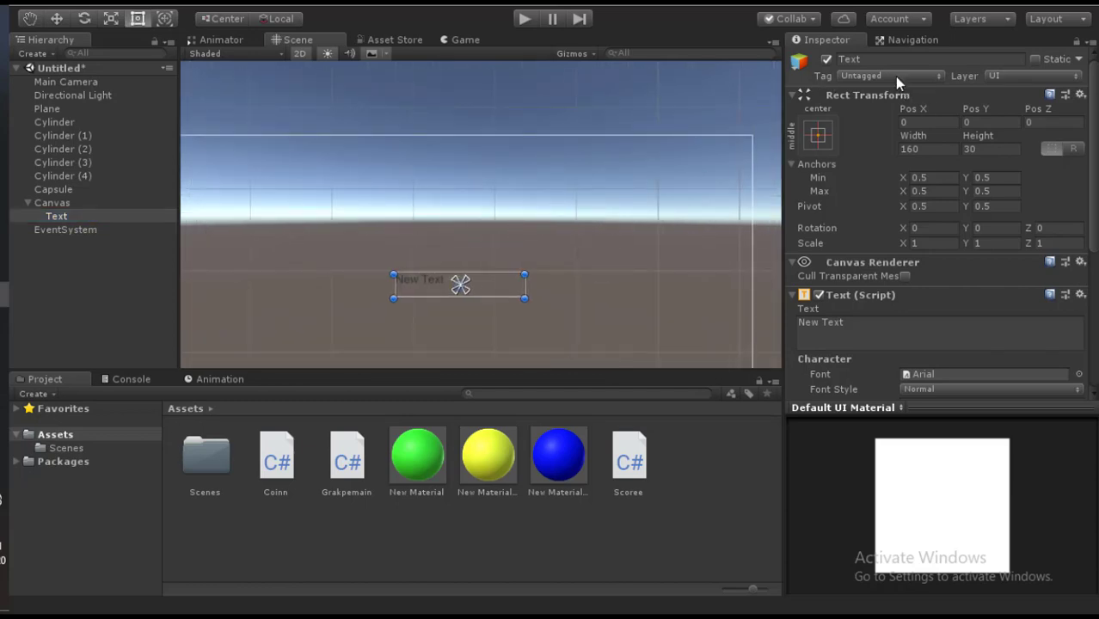
pyautogui.click(879, 56)
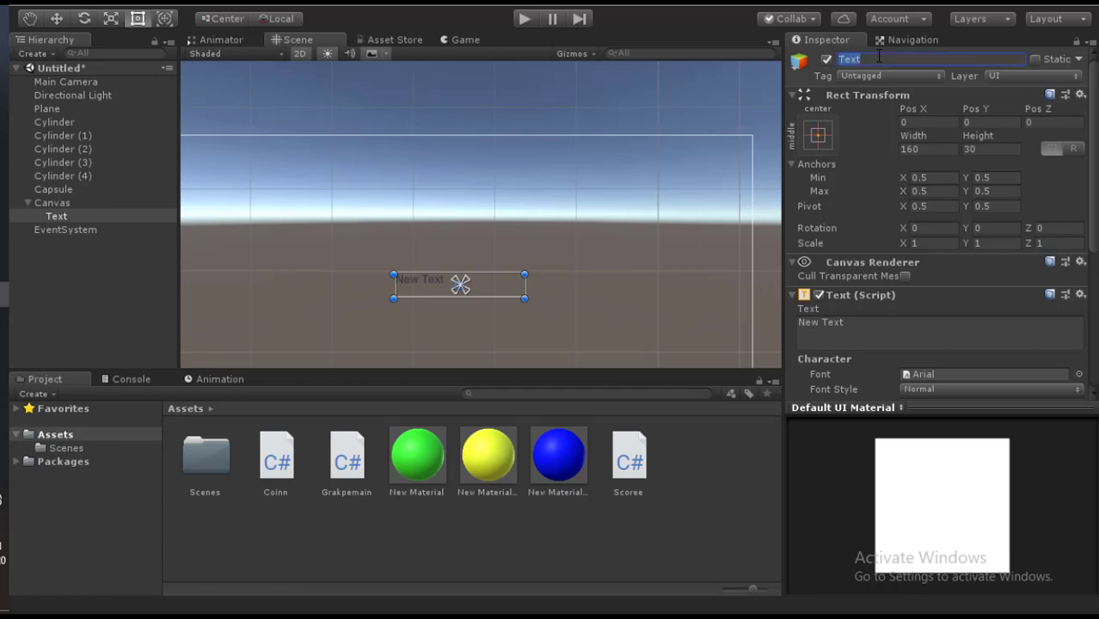
pyautogui.write('score')
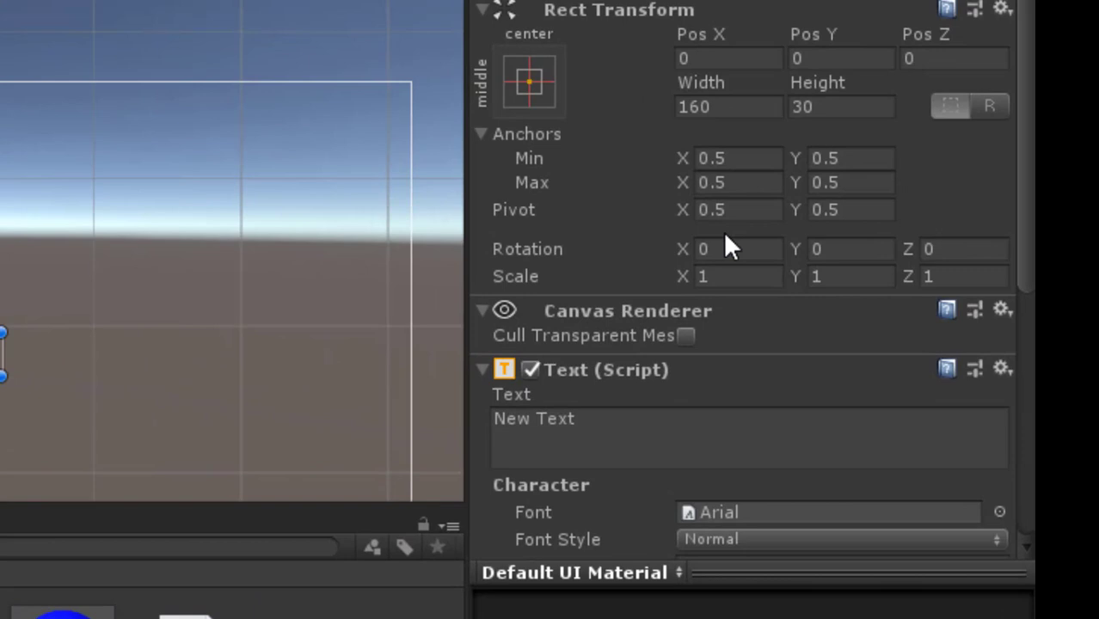
# Set the score element's displayed text to 0 and its font style to Bold.
pyautogui.click(624, 426)
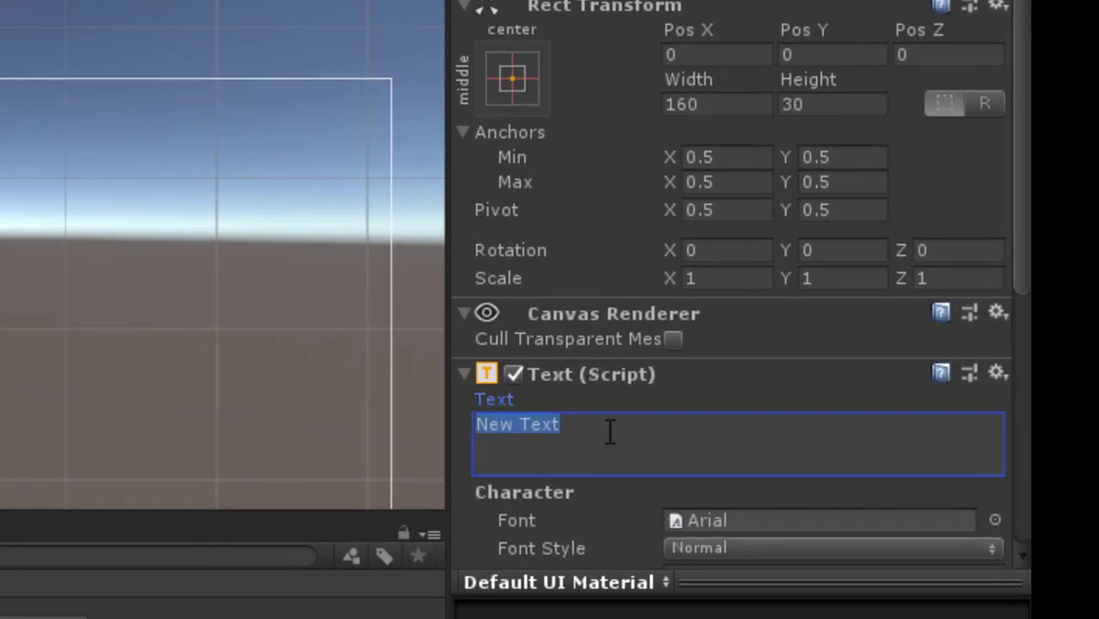
pyautogui.write('0')
pyautogui.click(740, 548)
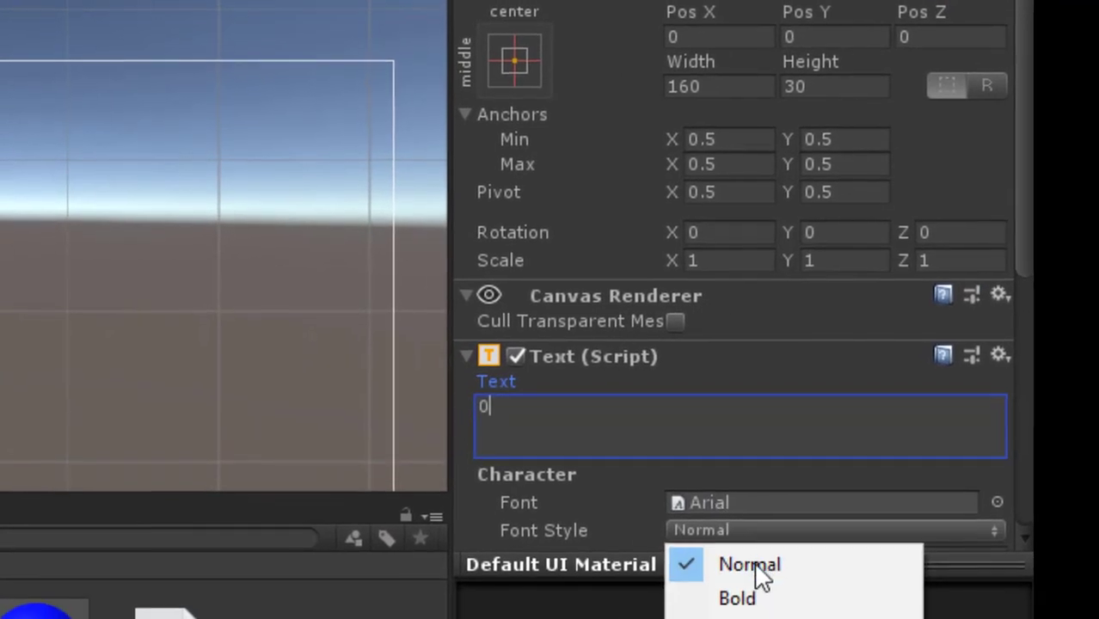
pyautogui.click(805, 599)
# Make the score text white, centre it horizontally and vertically, and set both its horizontal and vertical overflow to Overflow.
pyautogui.scroll(-10, 966, 418)
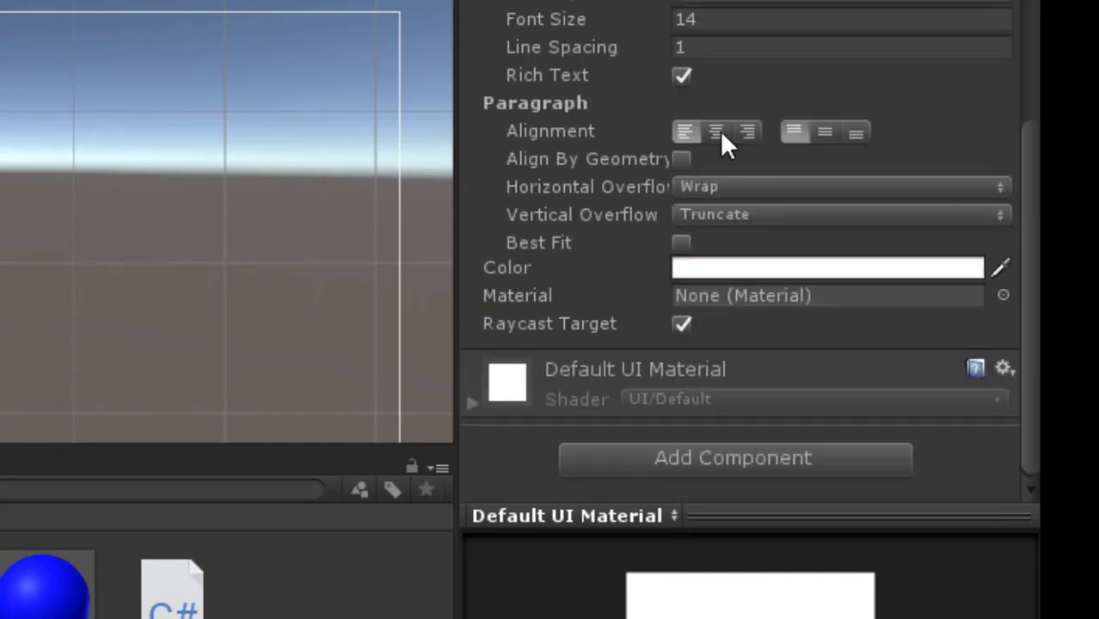
pyautogui.click(827, 133)
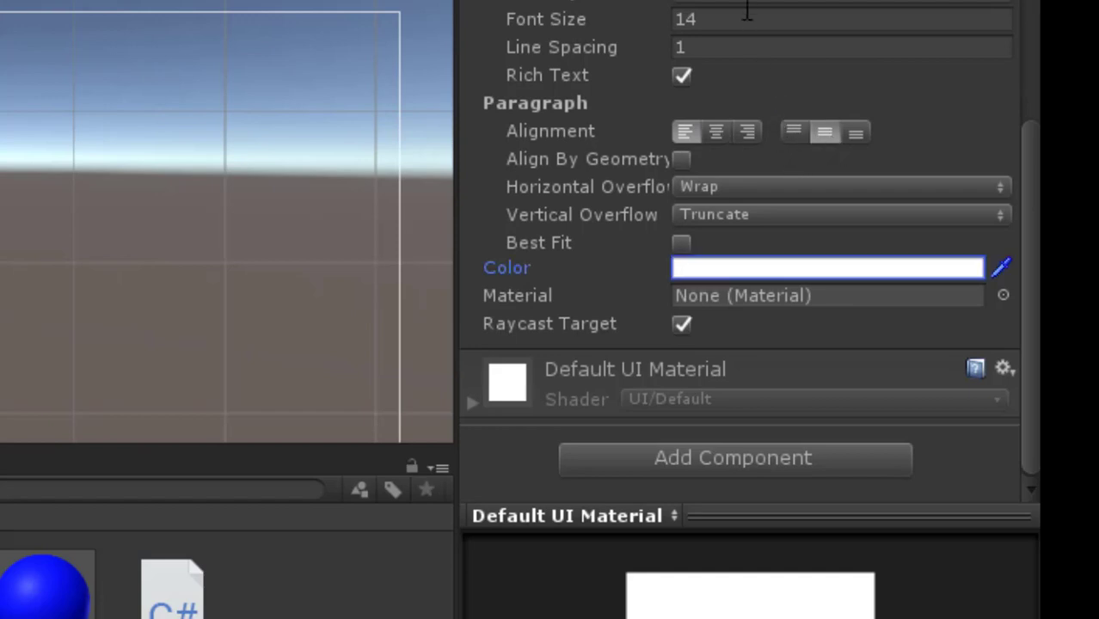
pyautogui.click(762, 193)
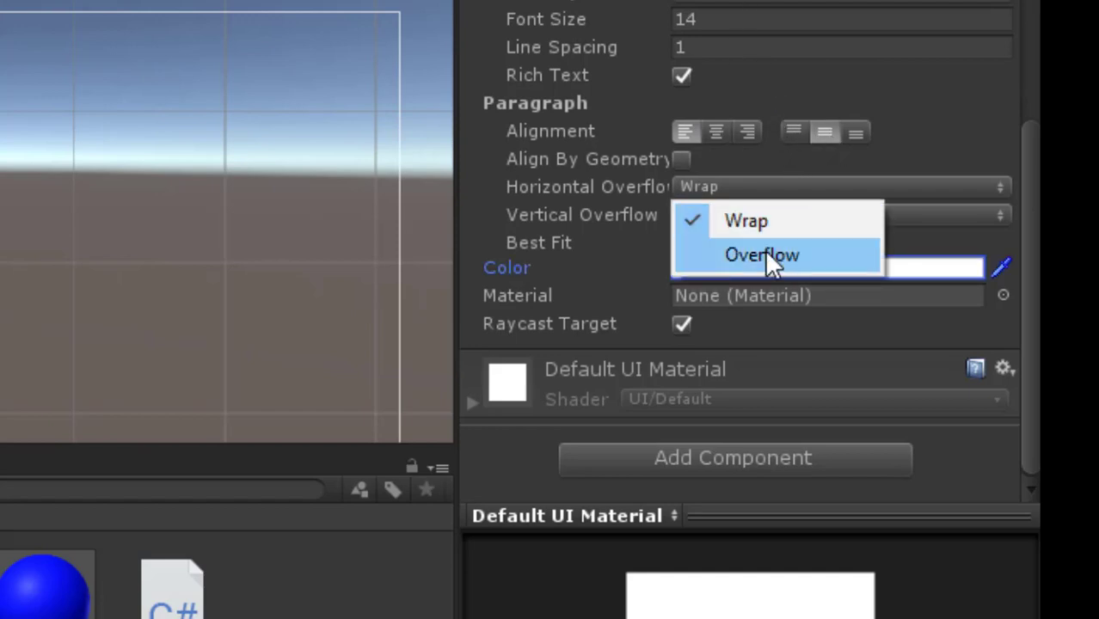
pyautogui.click(764, 249)
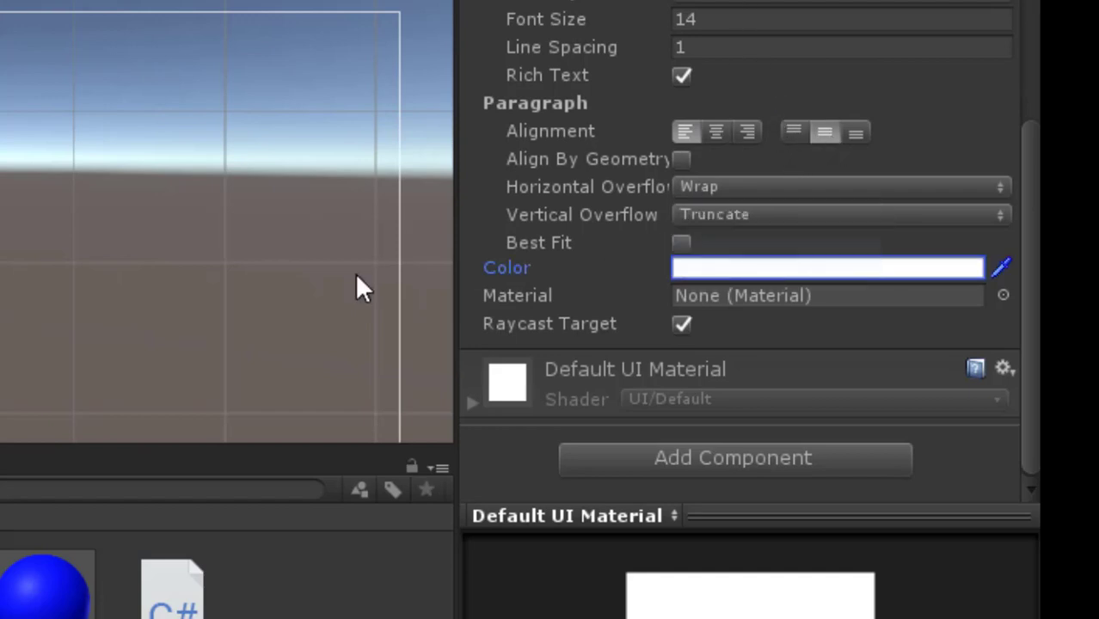
pyautogui.click(703, 216)
pyautogui.click(730, 282)
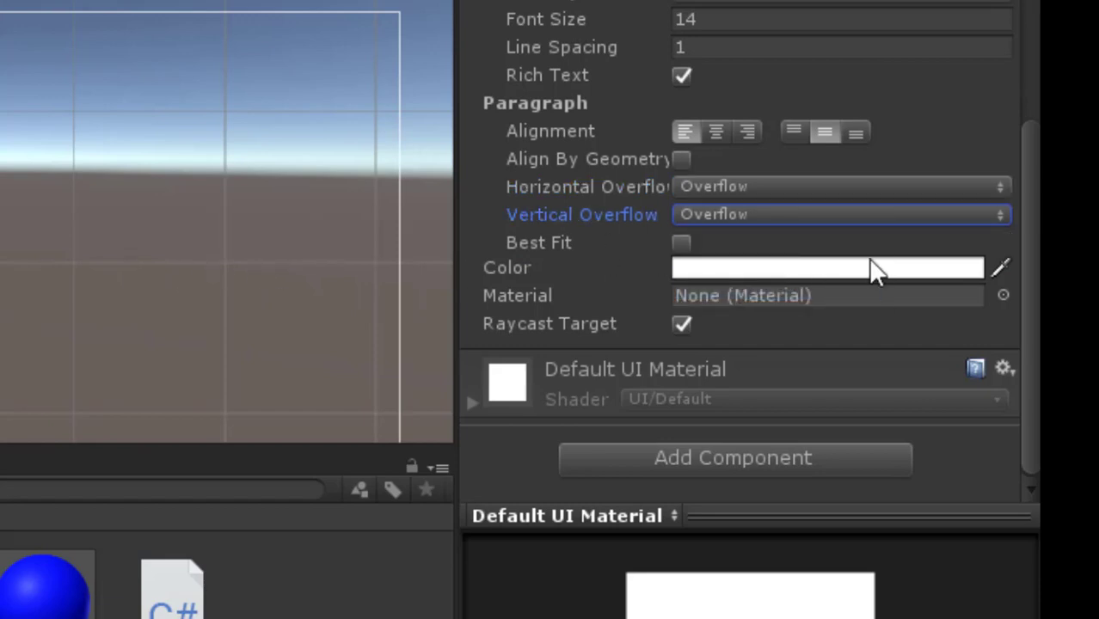
pyautogui.click(716, 129)
# Set the score text's font size to 30 and move it straight up to Pos Y 155, near the canvas's upper edge.
pyautogui.click(716, 16)
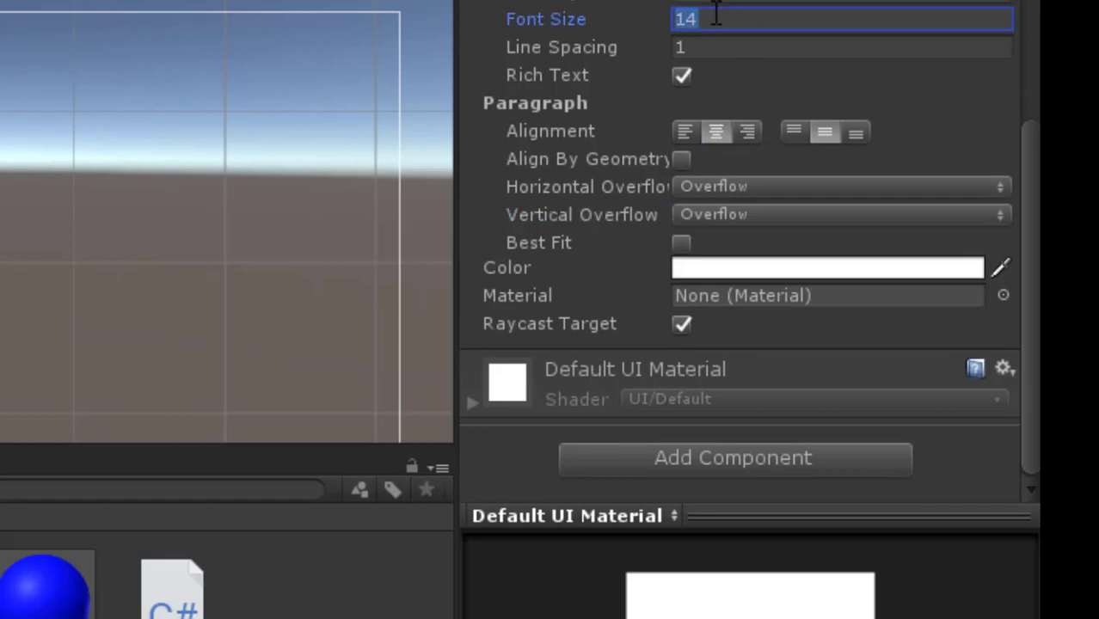
pyautogui.write('30')
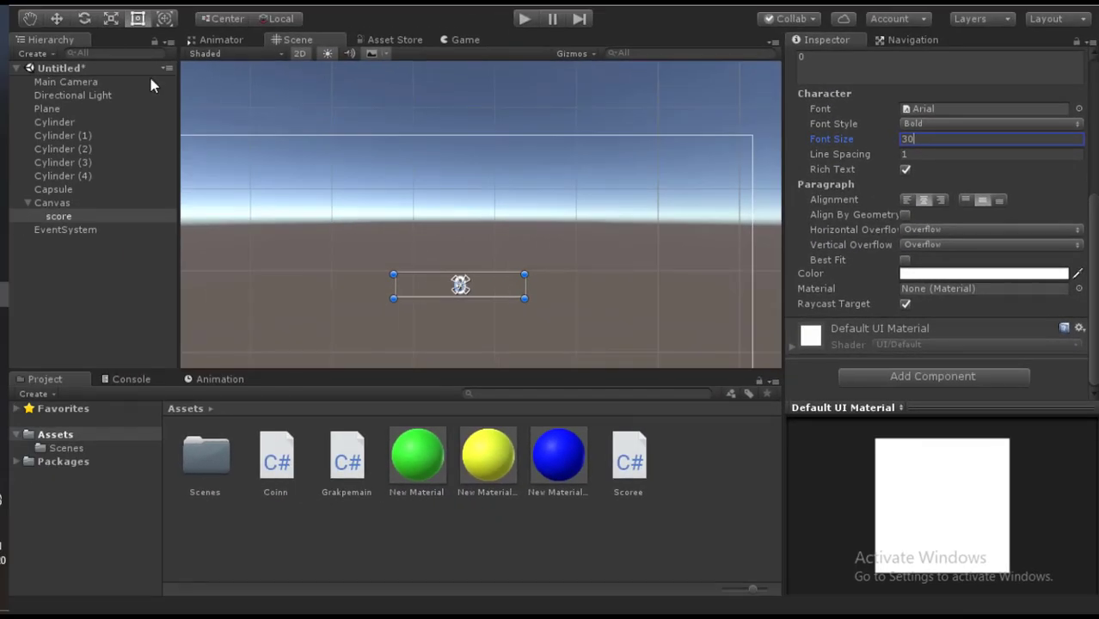
pyautogui.click(56, 18)
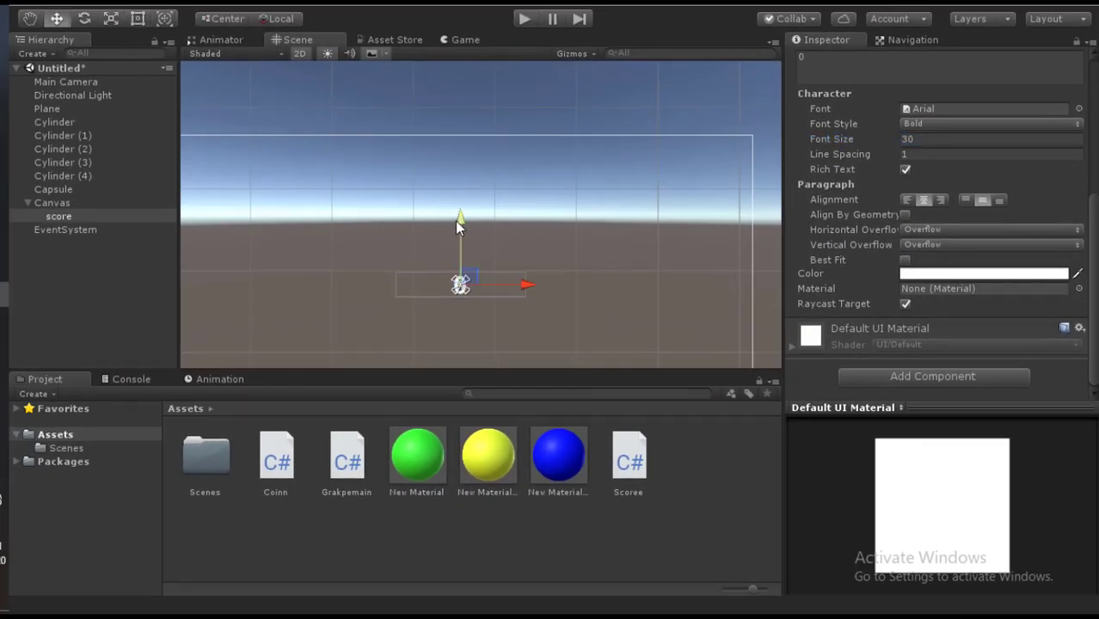
pyautogui.moveTo(456, 223); pyautogui.dragTo(454, 98)
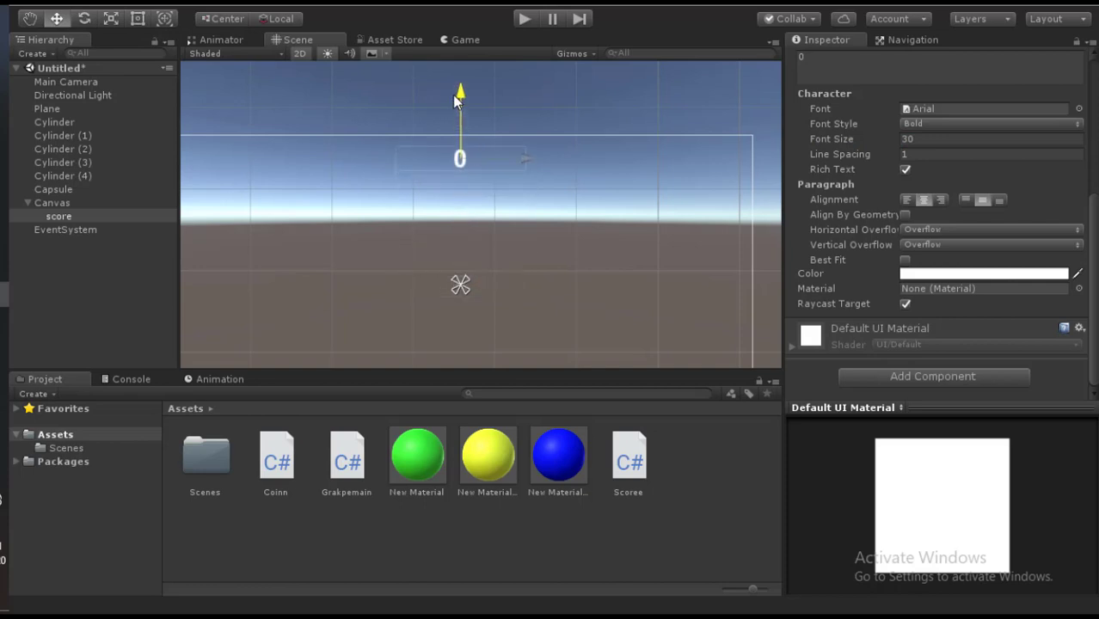
# Anchor the score text to the top center of the canvas.
pyautogui.scroll(5, 964, 182)
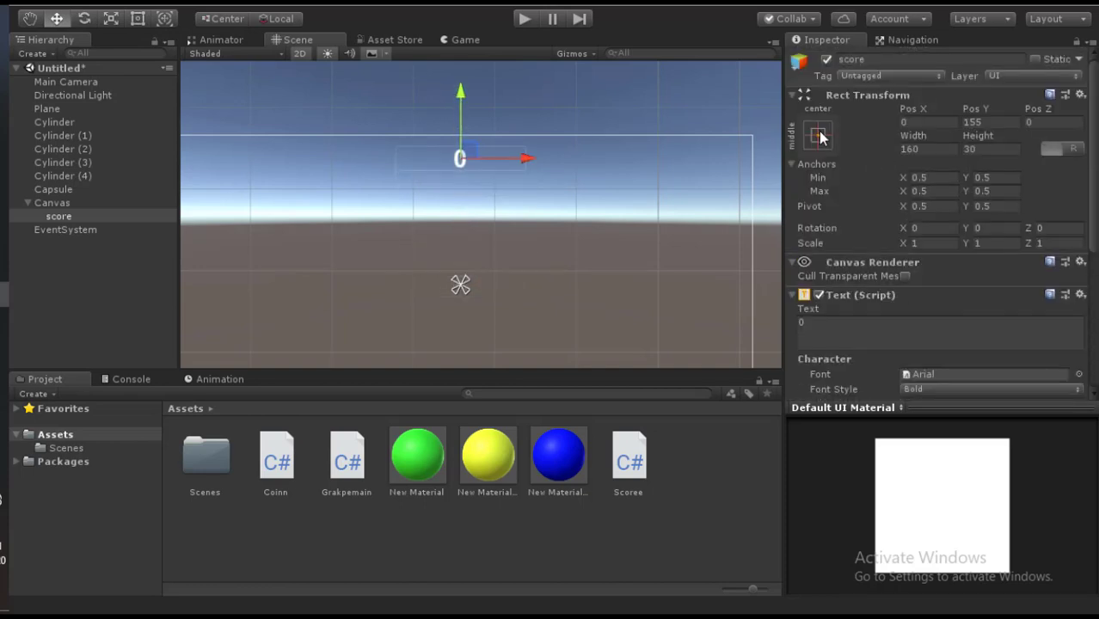
pyautogui.click(819, 135)
pyautogui.click(919, 258)
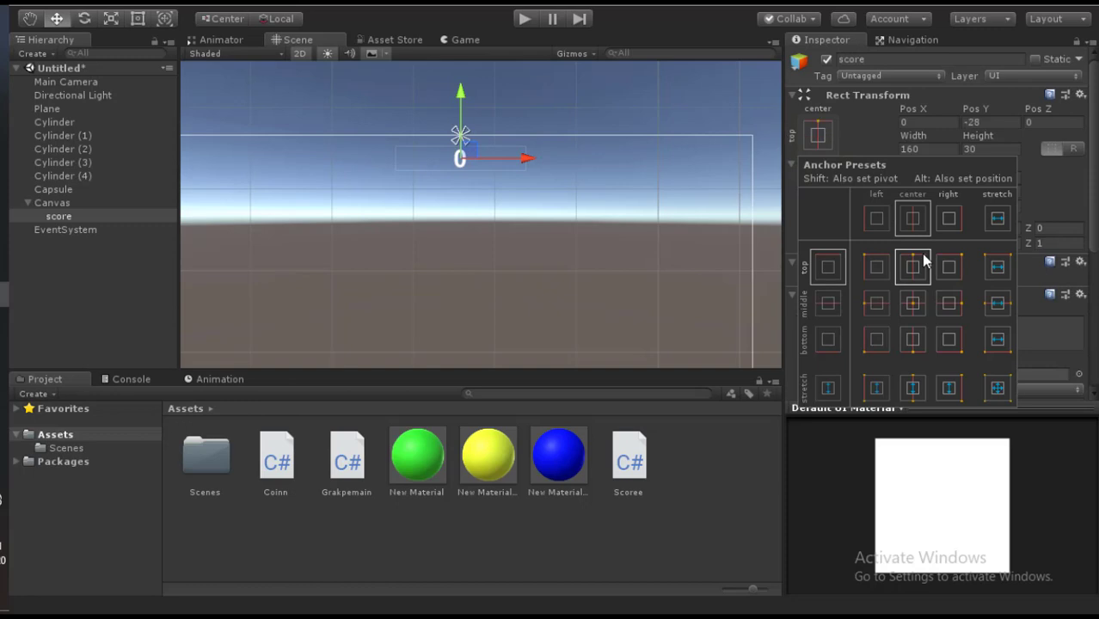
pyautogui.scroll(-1, 432, 191)
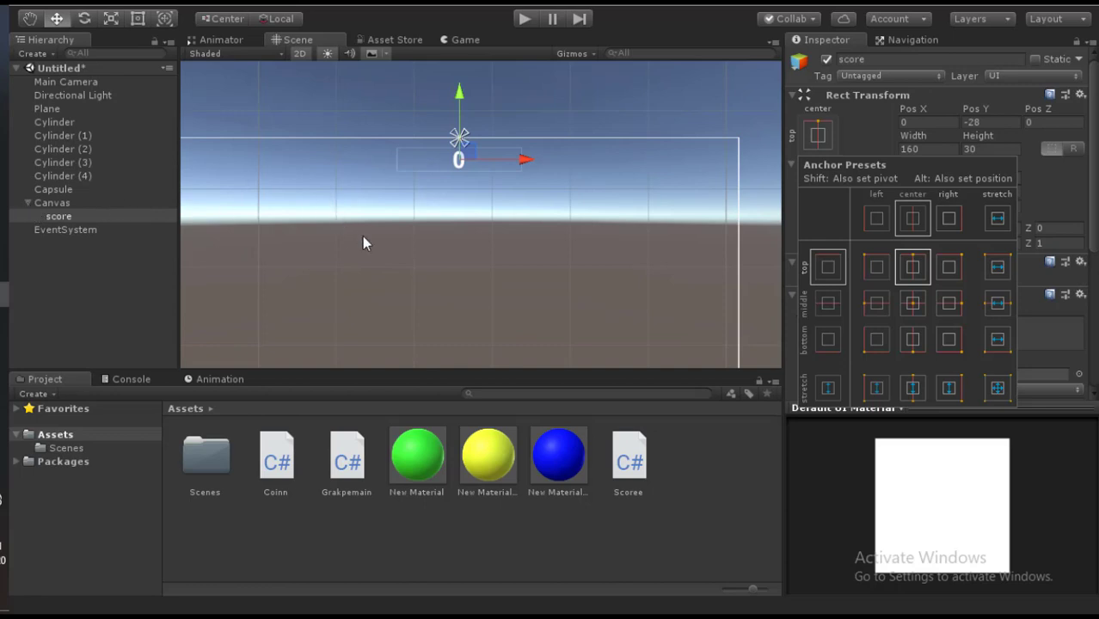
# Preview the score text in the Game view and nudge it slightly upward in the scene.
pyautogui.click(458, 42)
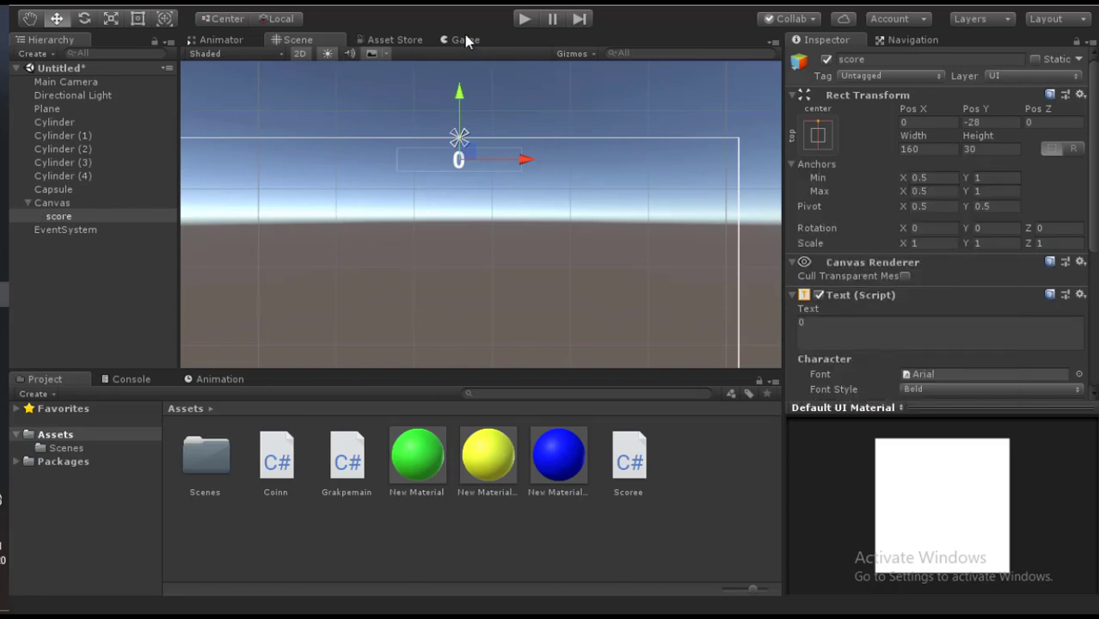
pyautogui.click(467, 41)
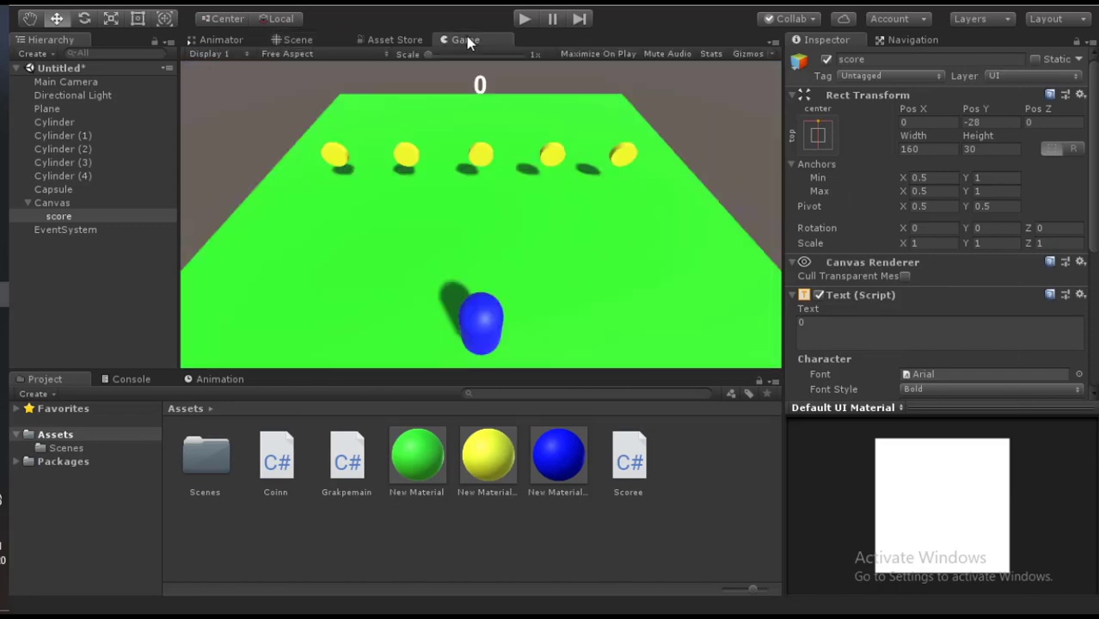
pyautogui.click(309, 43)
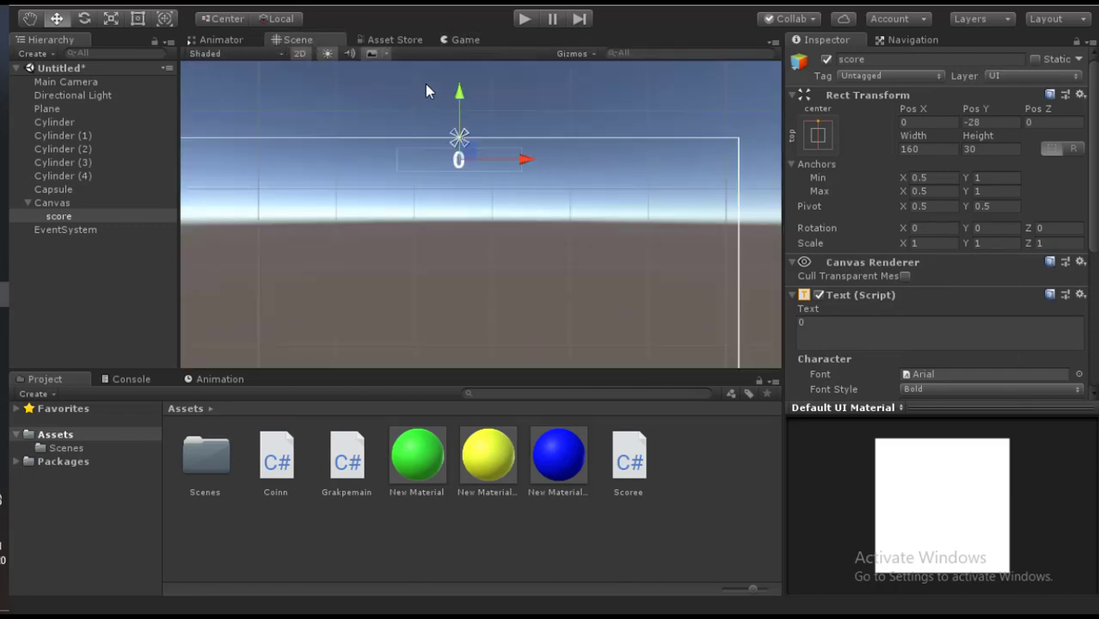
pyautogui.moveTo(458, 92); pyautogui.dragTo(458, 89)
pyautogui.scroll(-5, 966, 314)
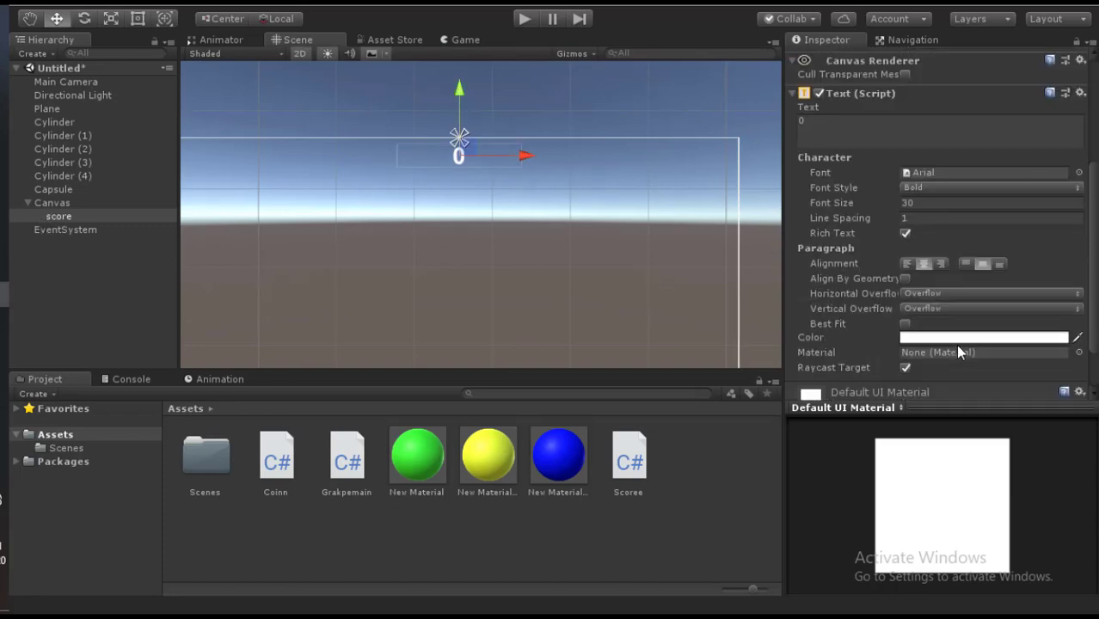
# Review the Grakpemain script's movement code in MonoDevelop and return to Unity.
pyautogui.click(129, 278)
pyautogui.click(53, 205)
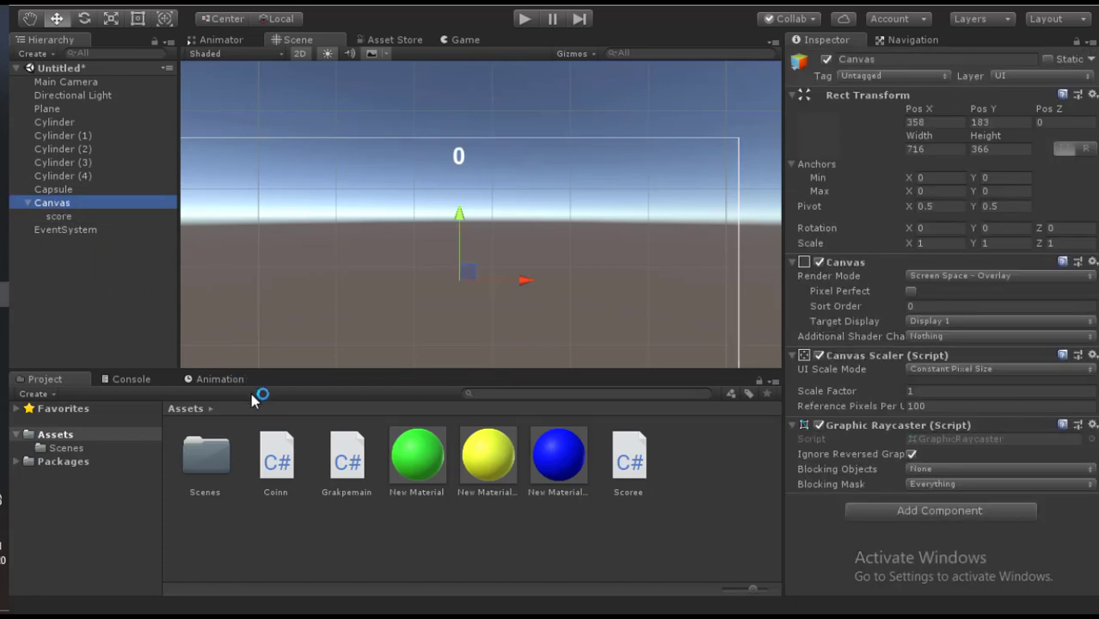
pyautogui.moveTo(4, 320)
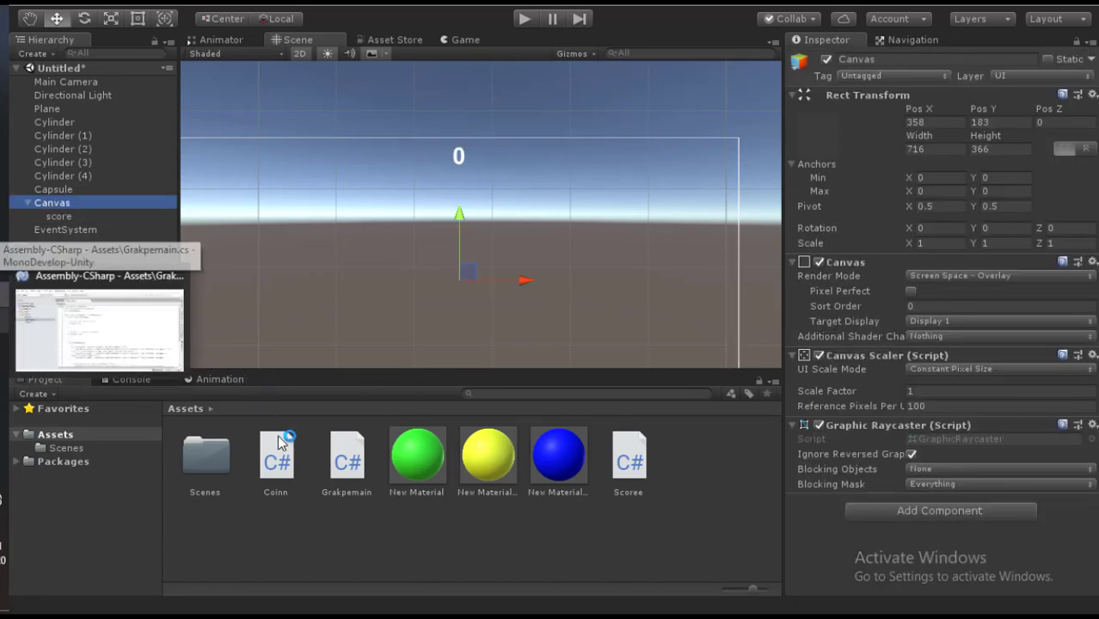
pyautogui.click(348, 463)
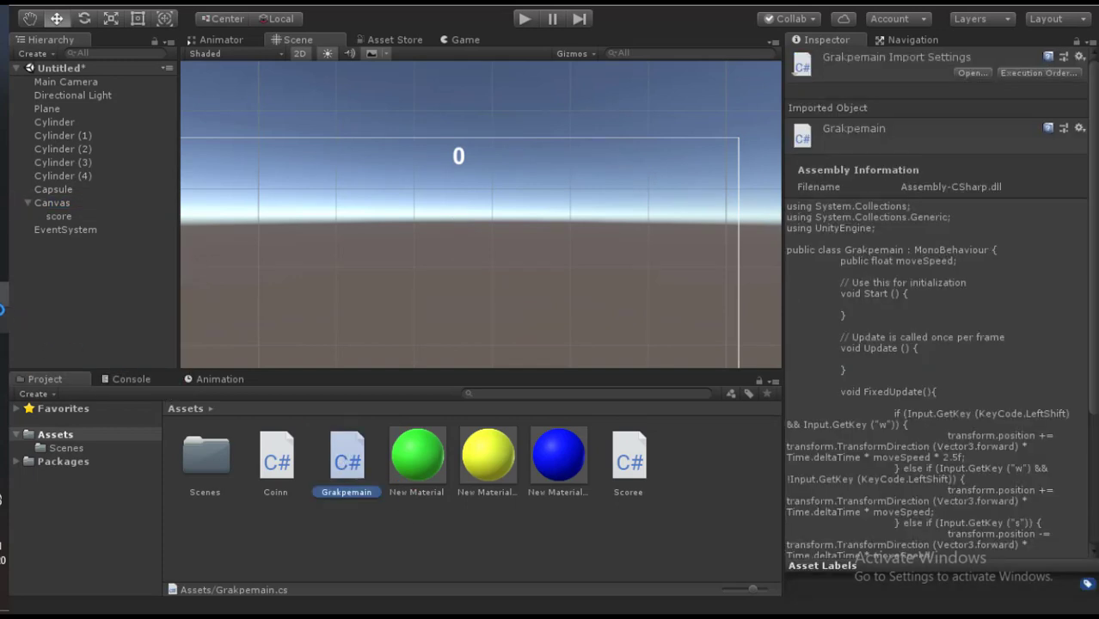
pyautogui.click(5, 318)
pyautogui.scroll(-2, 345, 205)
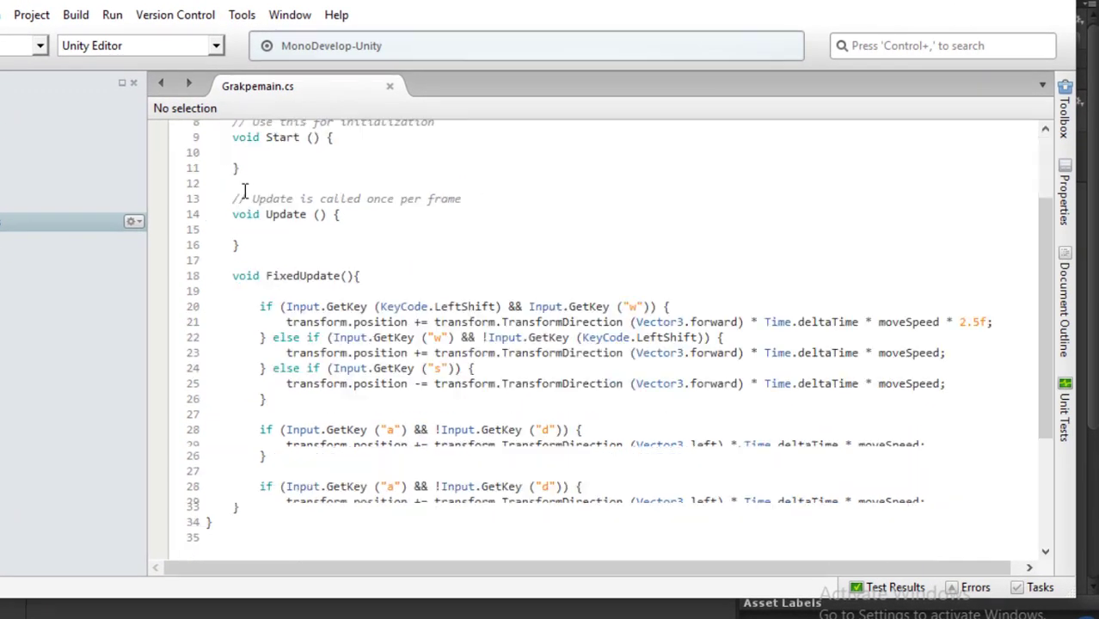
pyautogui.scroll(2, 345, 205)
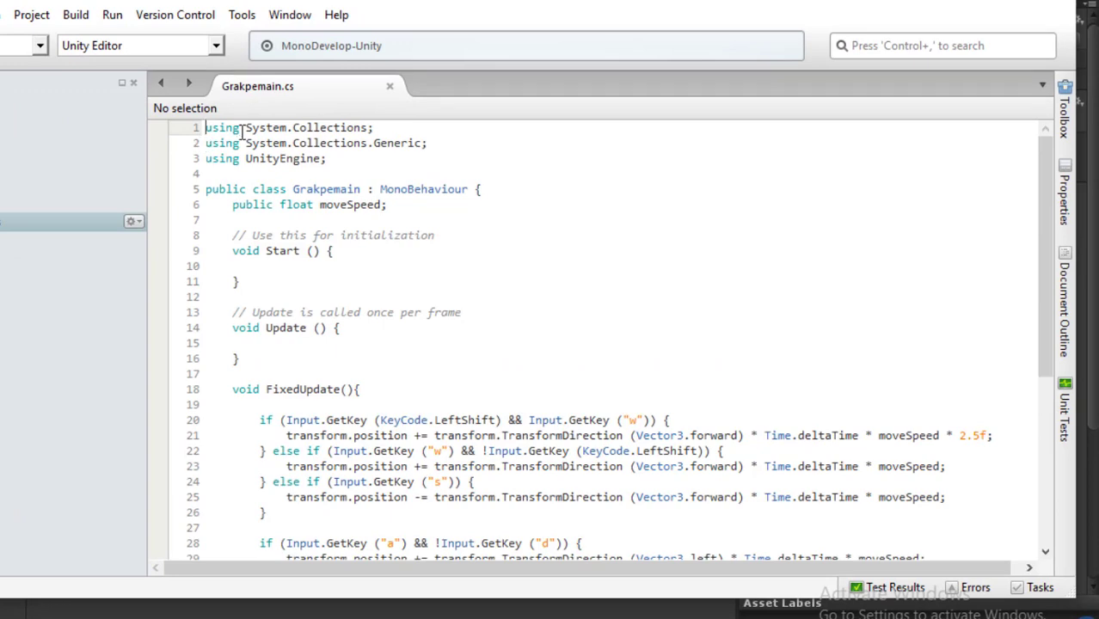
pyautogui.click(1019, 2)
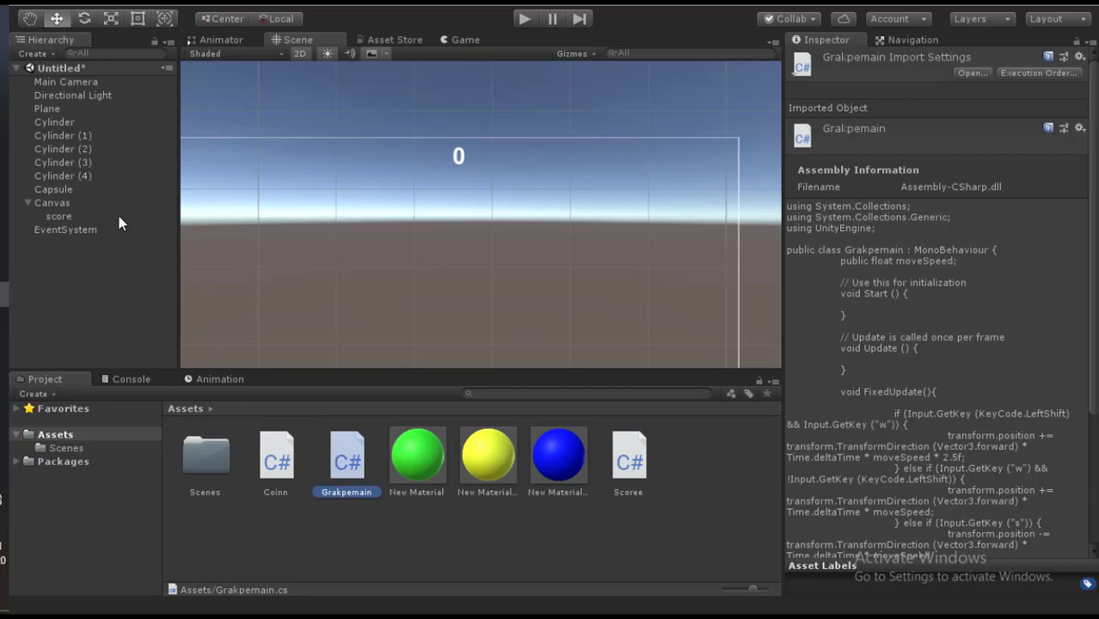
# Frame the Capsule in the 3D scene view and attach the Grakpemain script to it.
pyautogui.click(54, 190)
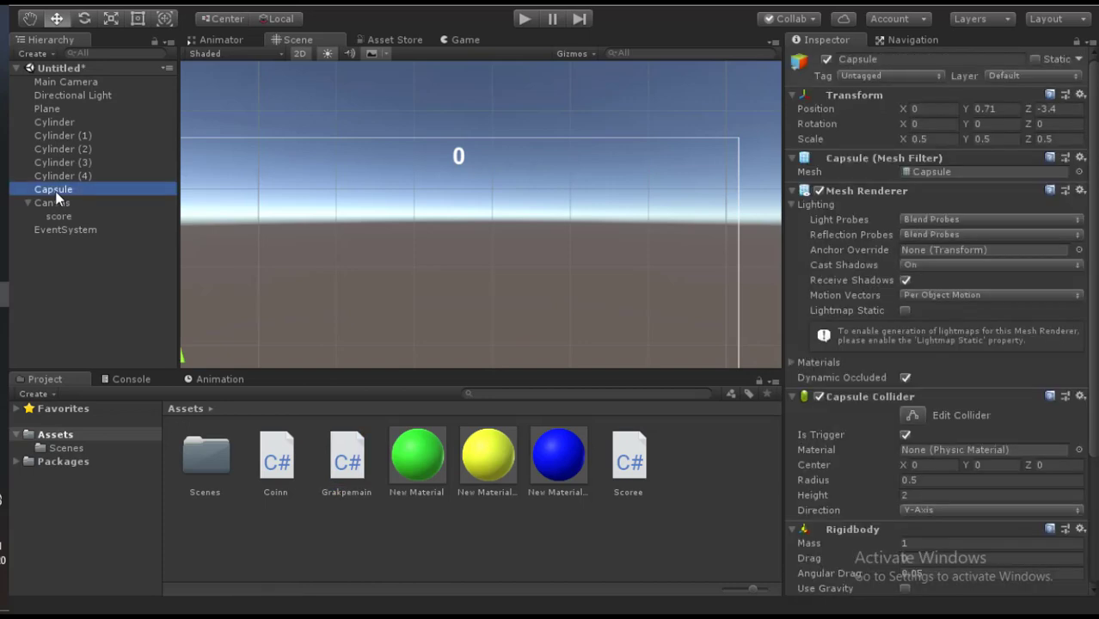
pyautogui.click(302, 53)
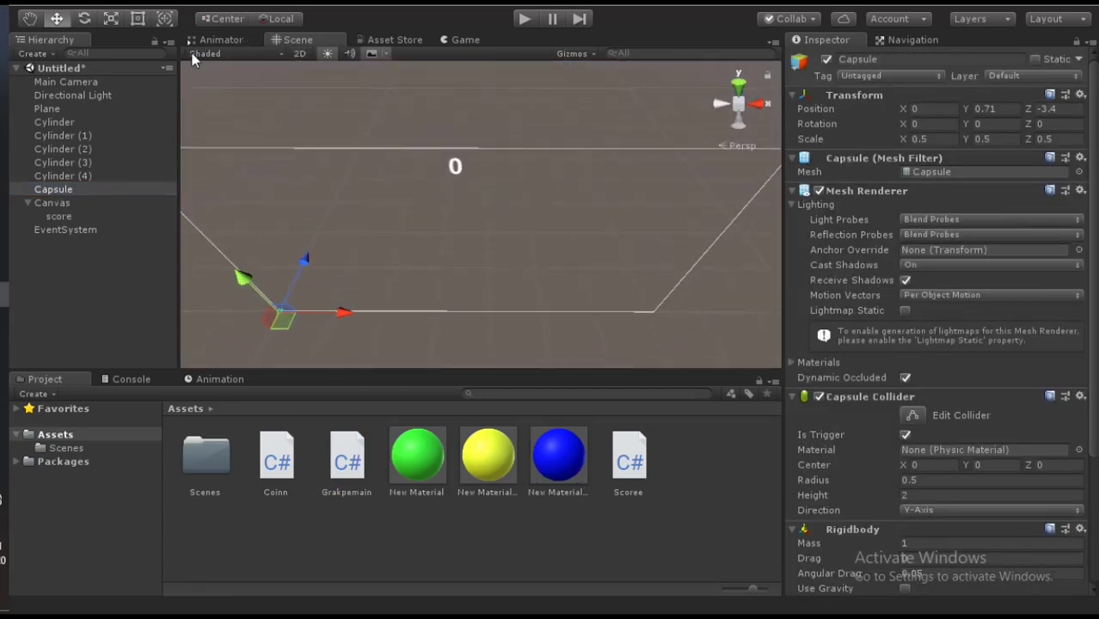
pyautogui.doubleClick(86, 190)
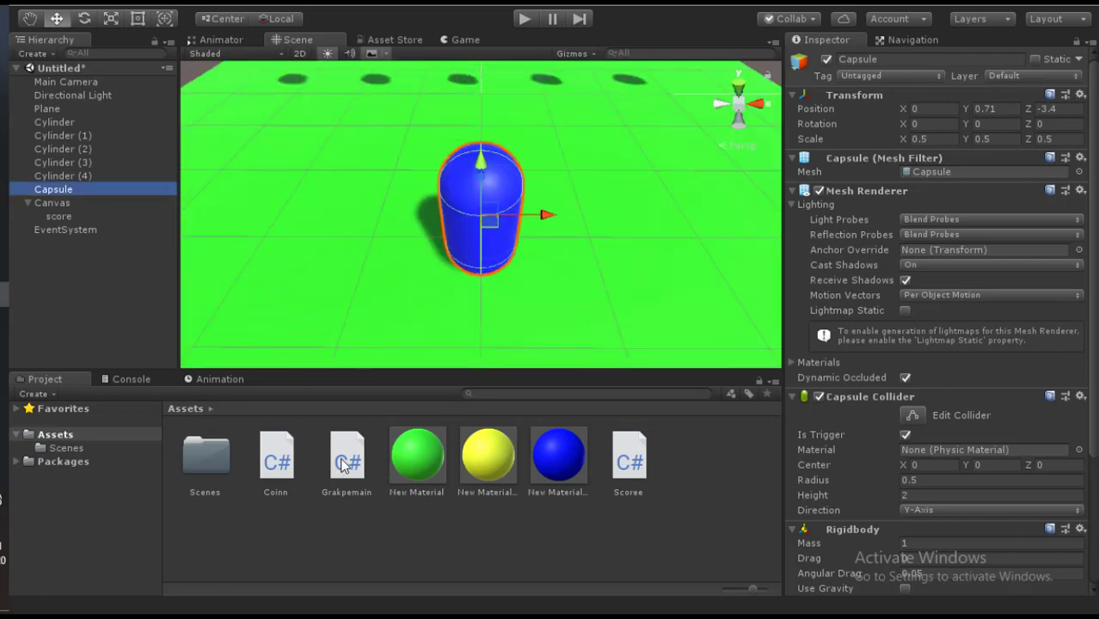
pyautogui.scroll(-4, 914, 251)
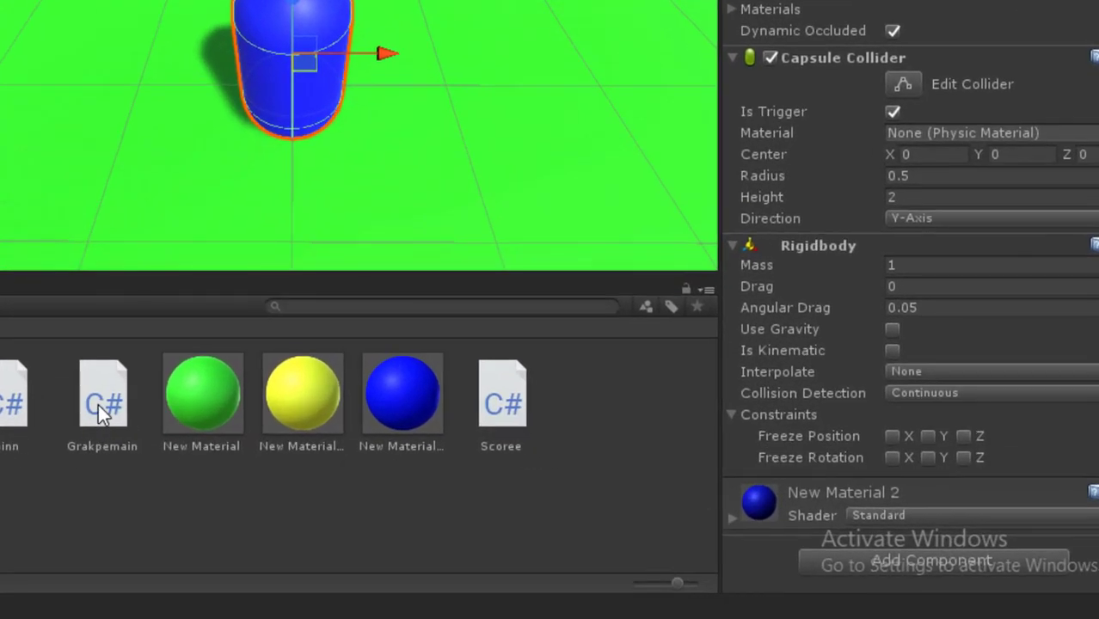
pyautogui.moveTo(338, 462); pyautogui.dragTo(923, 382)
pyautogui.moveTo(919, 293); pyautogui.dragTo(935, 477)
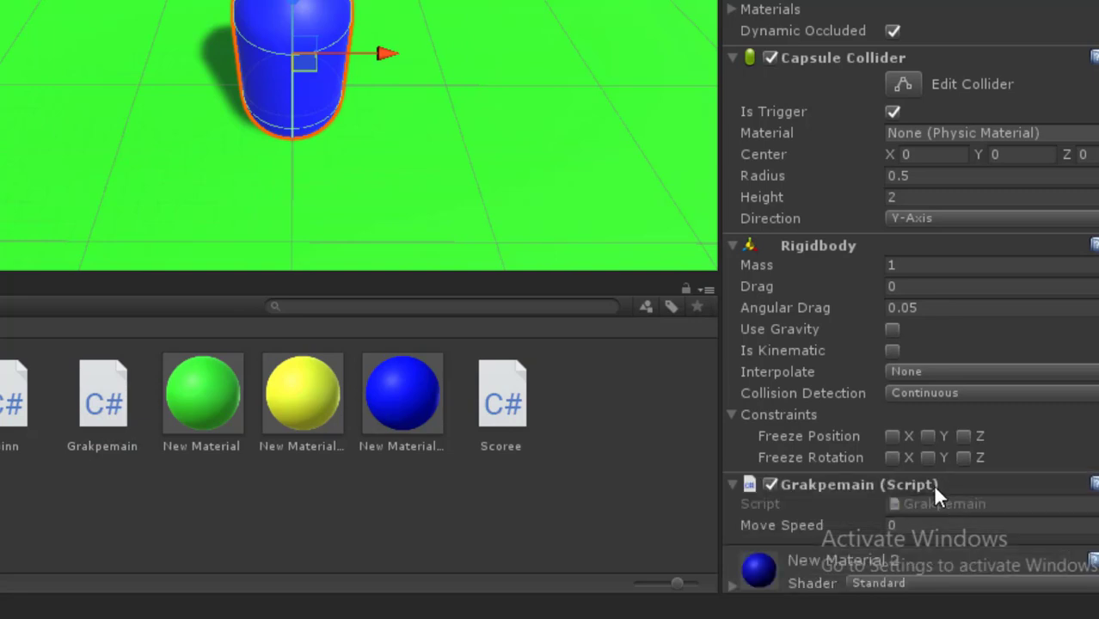
# Set the Move Speed of the Capsule's Grakpemain script to 5.
pyautogui.scroll(-2, 933, 486)
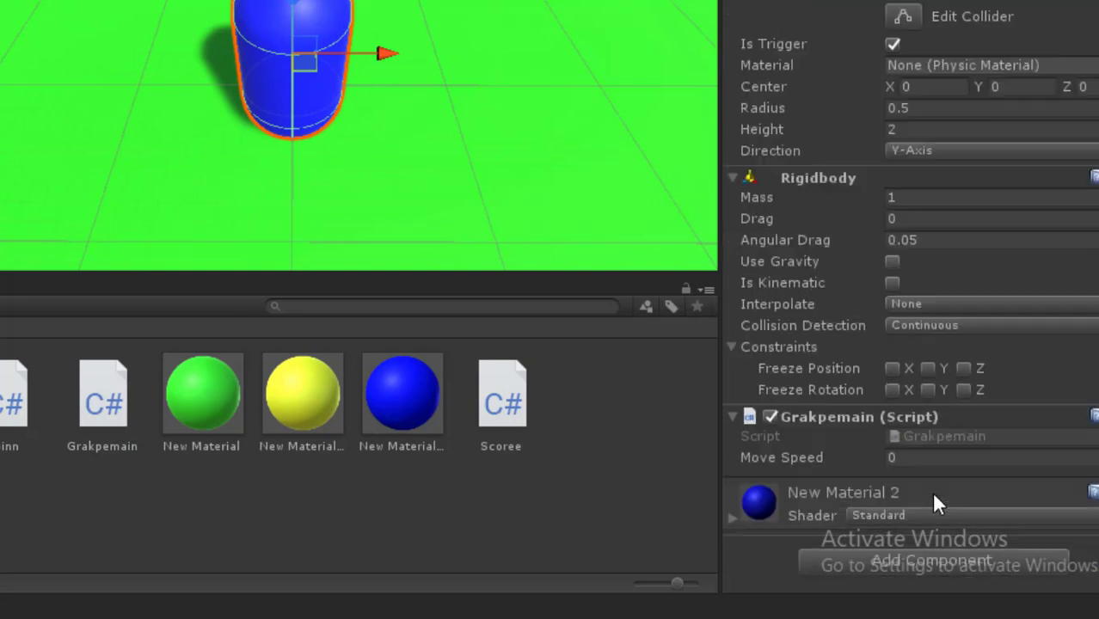
pyautogui.click(900, 460)
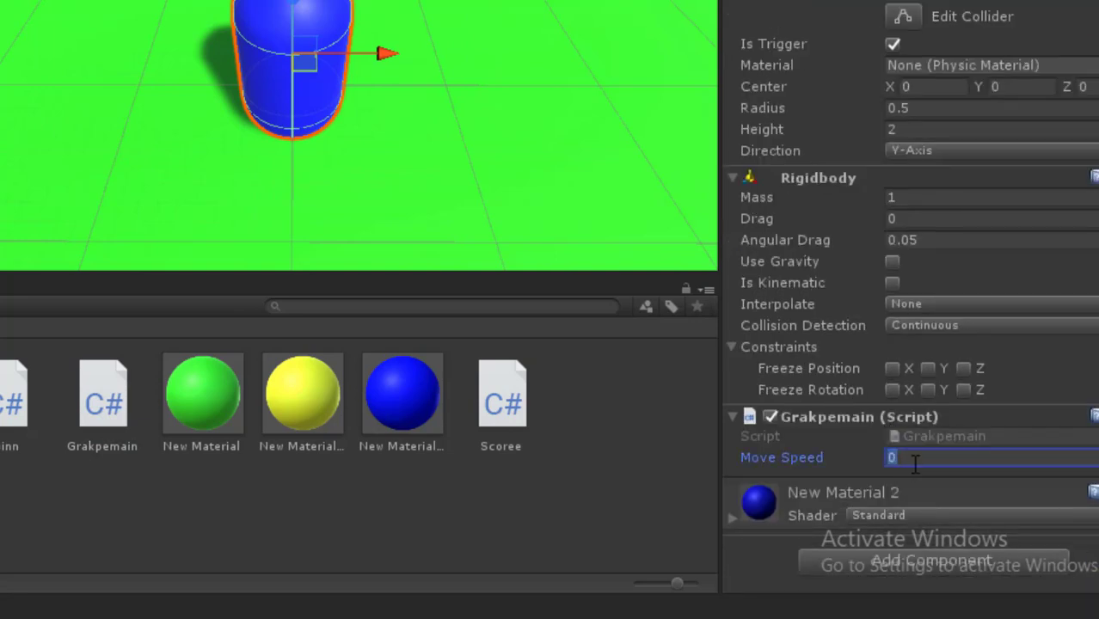
pyautogui.write('5')
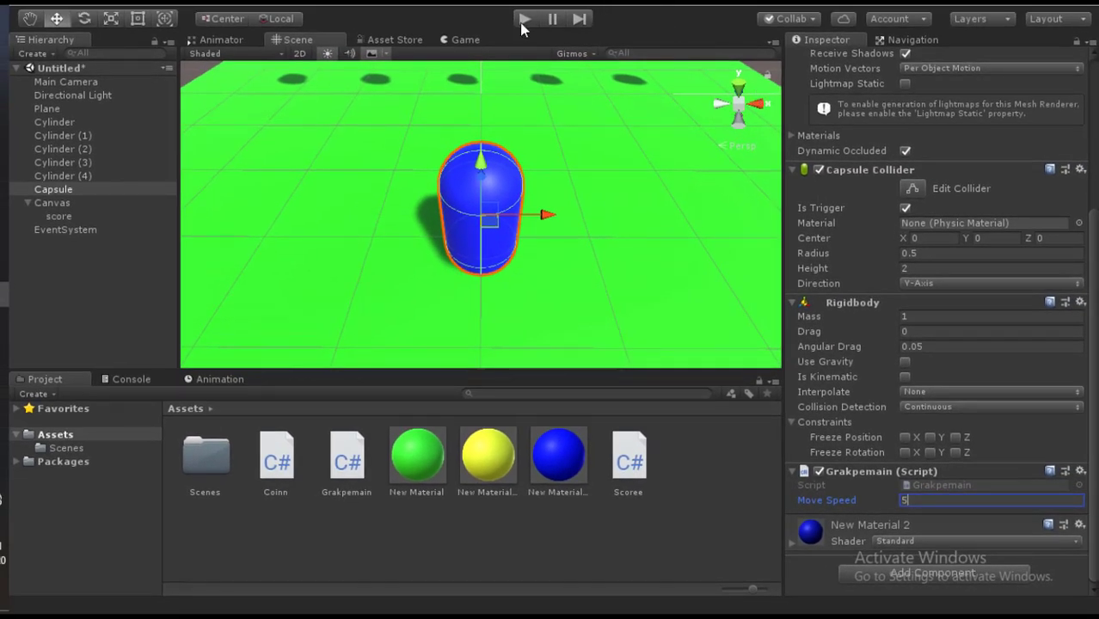
# Play-test the game by moving the capsule forward, backward and sideways across the plane, and stop play mode.
pyautogui.click(522, 21)
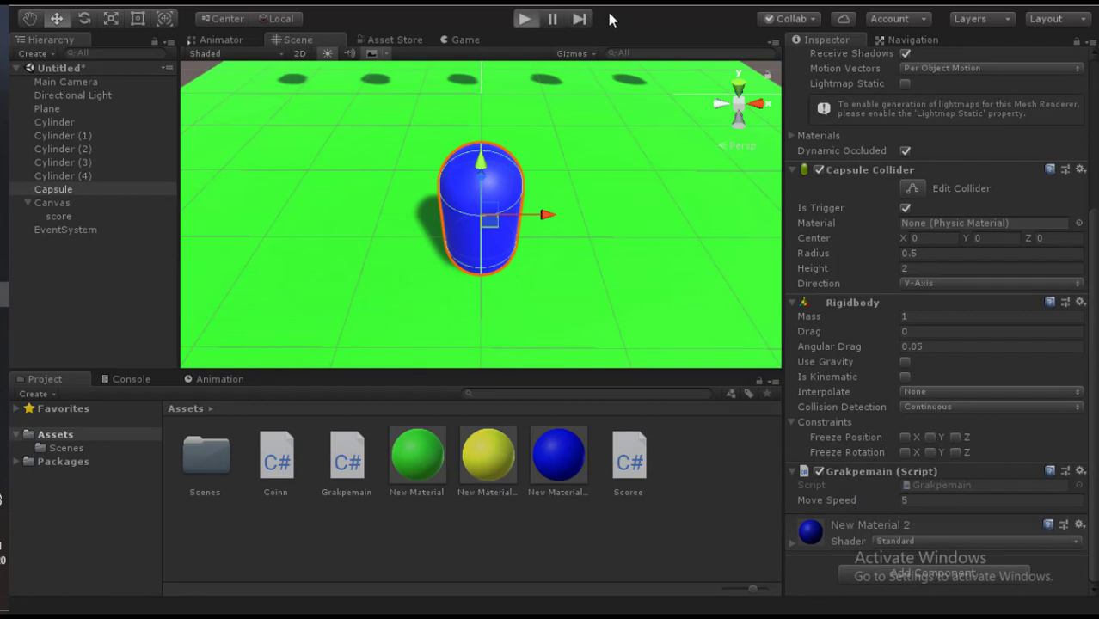
pyautogui.hotkey('ctrl', 'p')
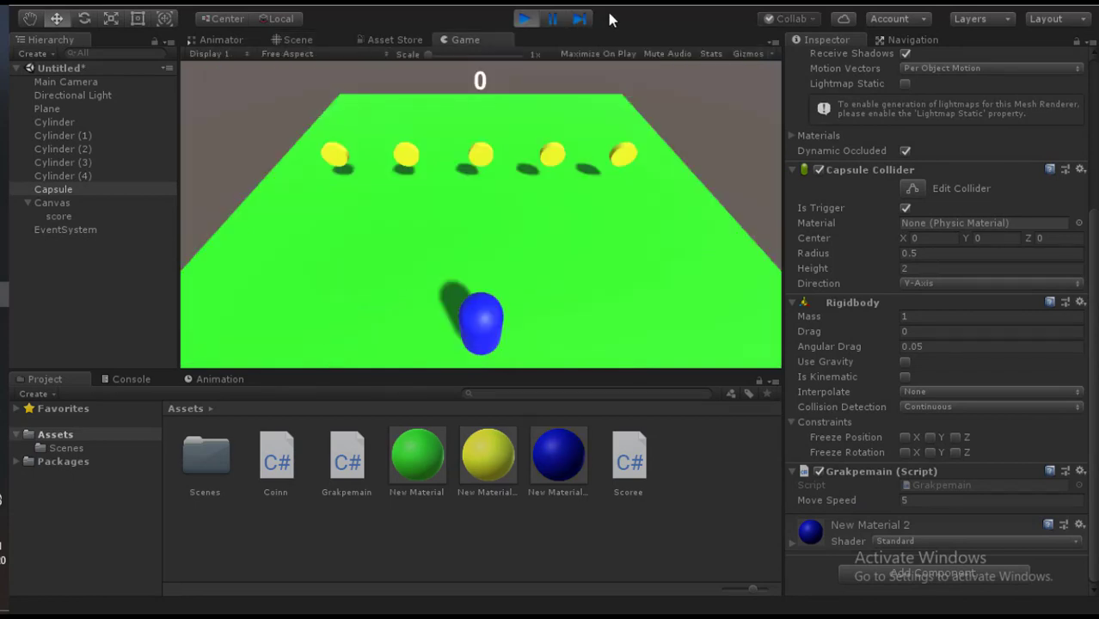
pyautogui.press('Up')
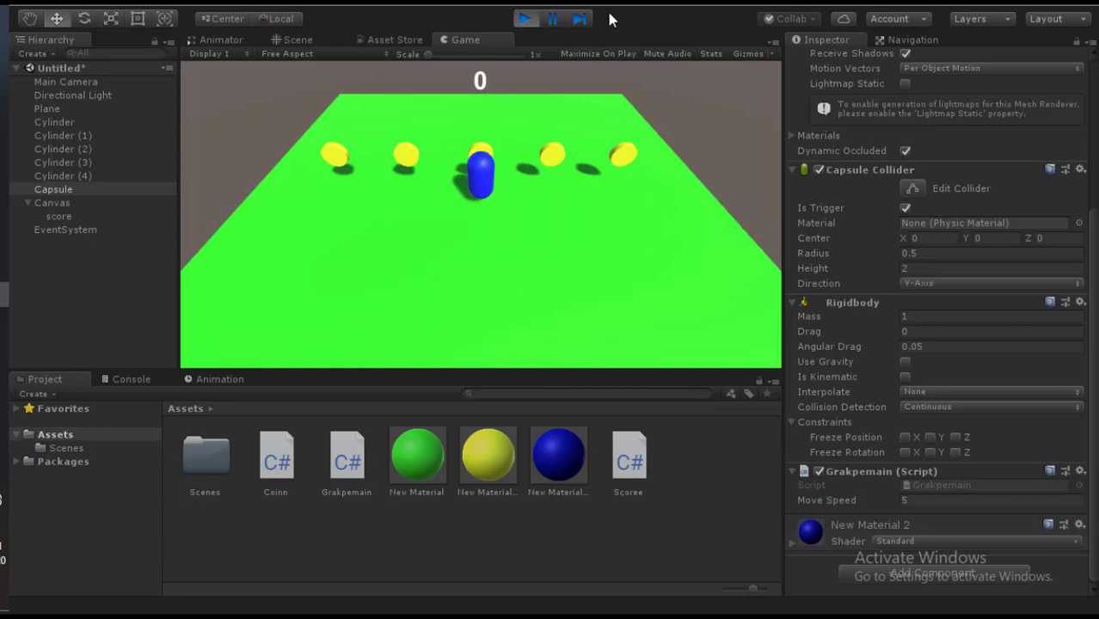
pyautogui.press('Up')
pyautogui.press('Down')
pyautogui.press('Left')
pyautogui.press('Down')
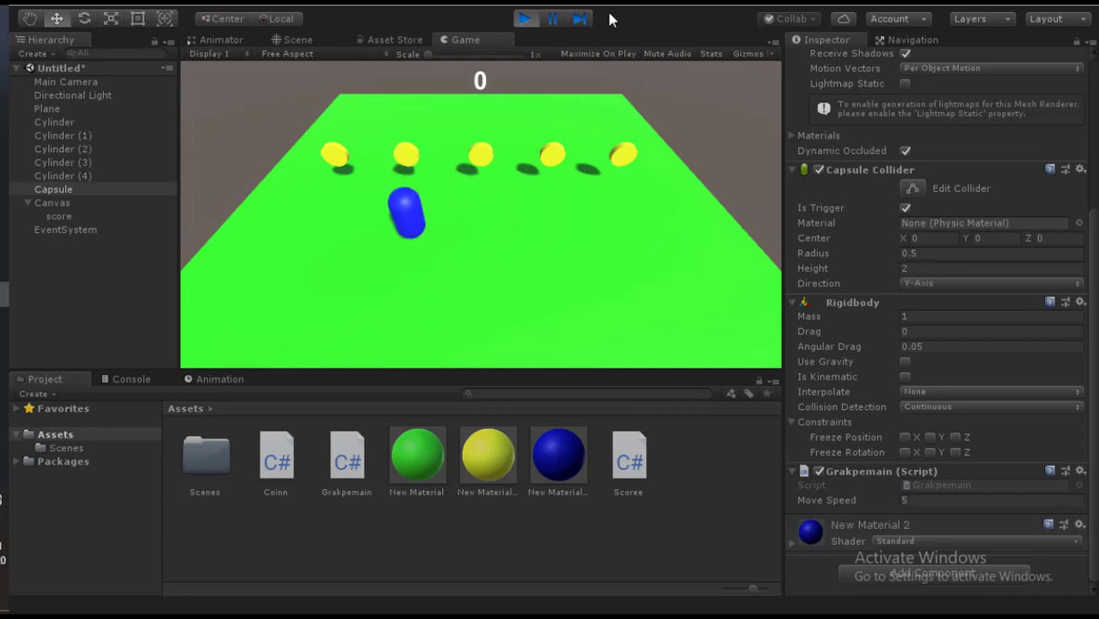
pyautogui.press('Right')
pyautogui.press('Up')
pyautogui.press('Left')
pyautogui.press('Down')
pyautogui.press('Right')
pyautogui.press('Up')
pyautogui.press('Left')
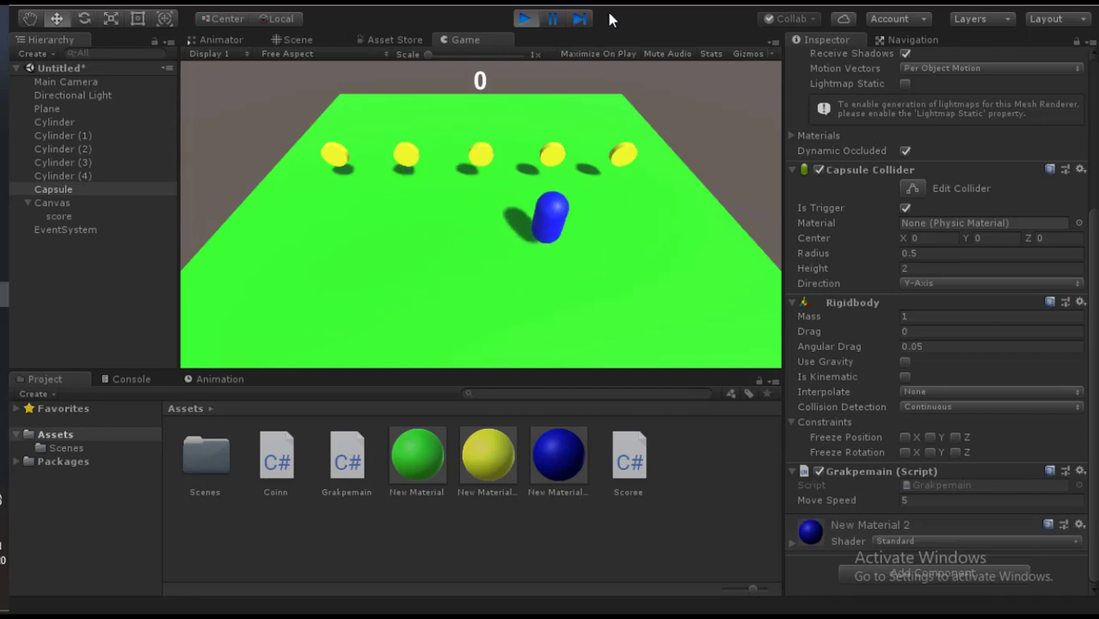
pyautogui.press('Down')
pyautogui.press('Up')
pyautogui.press('Right')
pyautogui.press('Down')
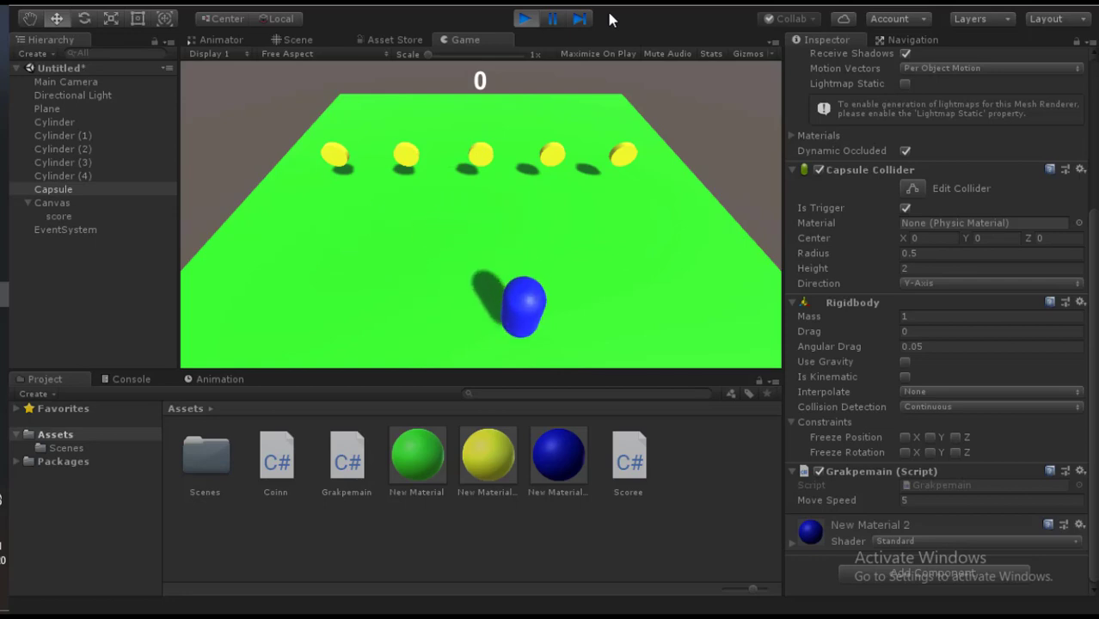
pyautogui.press('Up')
pyautogui.click(525, 19)
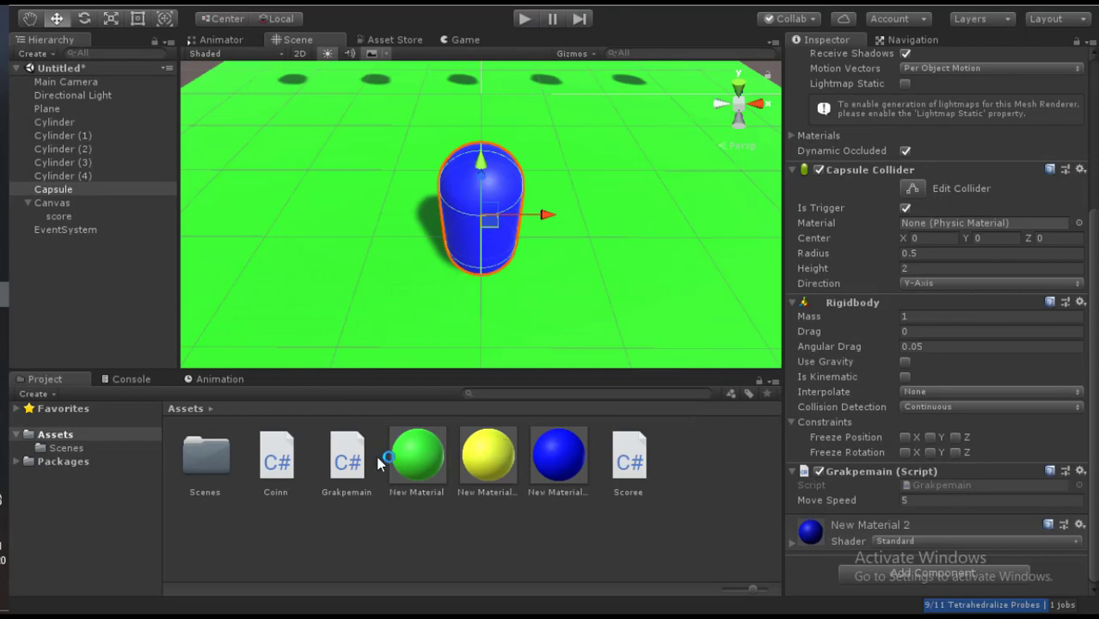
# Open the Coinn script for review.
pyautogui.click(275, 465)
pyautogui.doubleClick(275, 464)
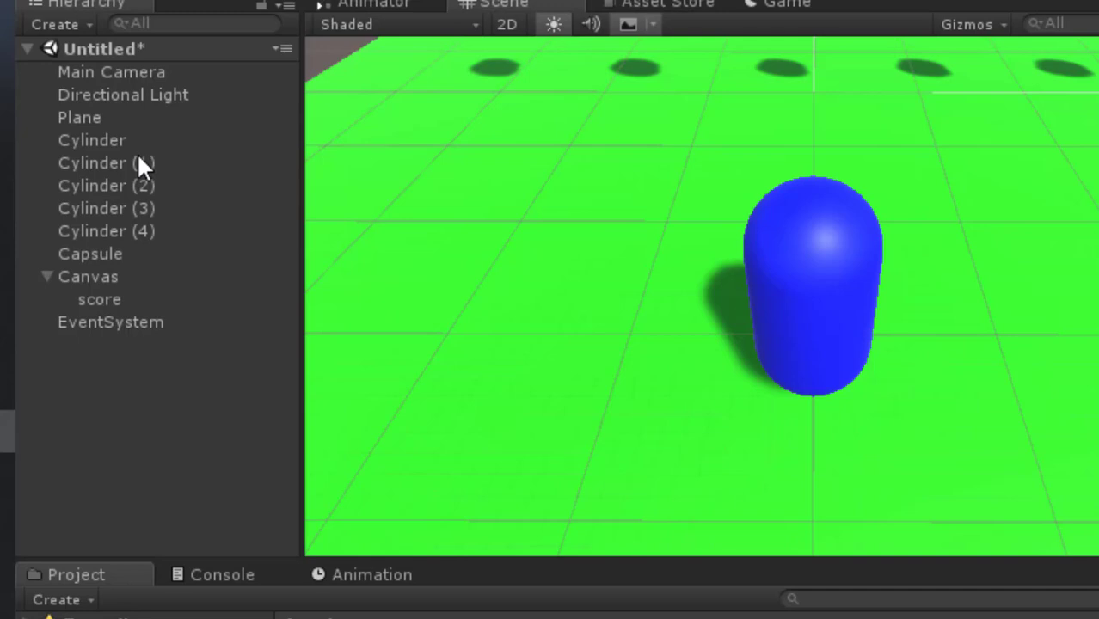
# Attach the Coinn script to all five coin cylinders at once and deselect them.
pyautogui.click(137, 159)
pyautogui.doubleClick(119, 140)
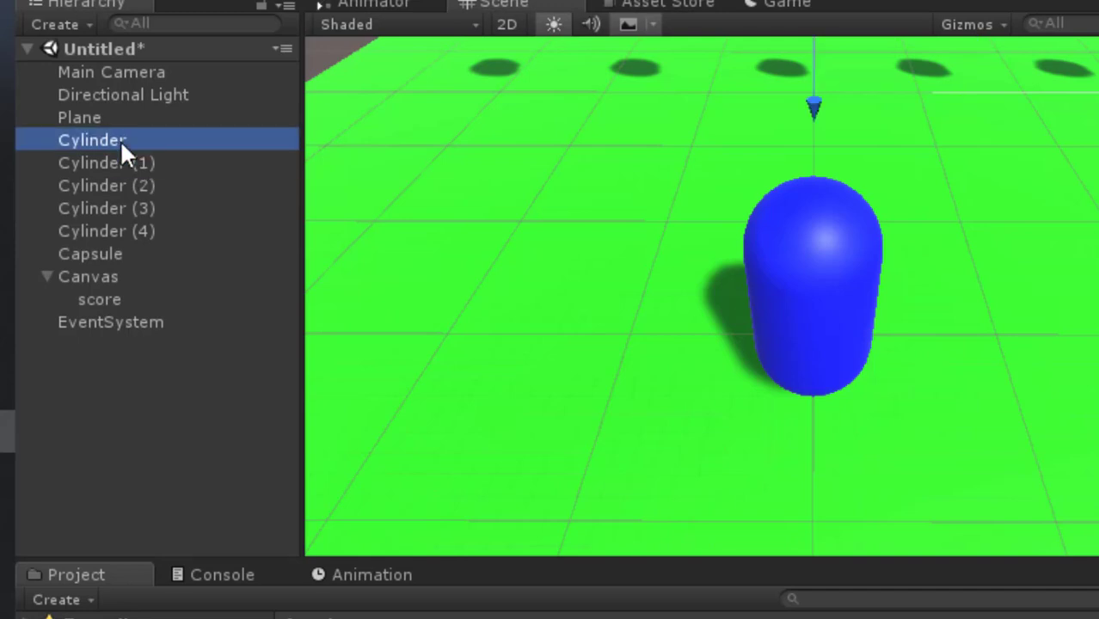
pyautogui.scroll(-5, 737, 312)
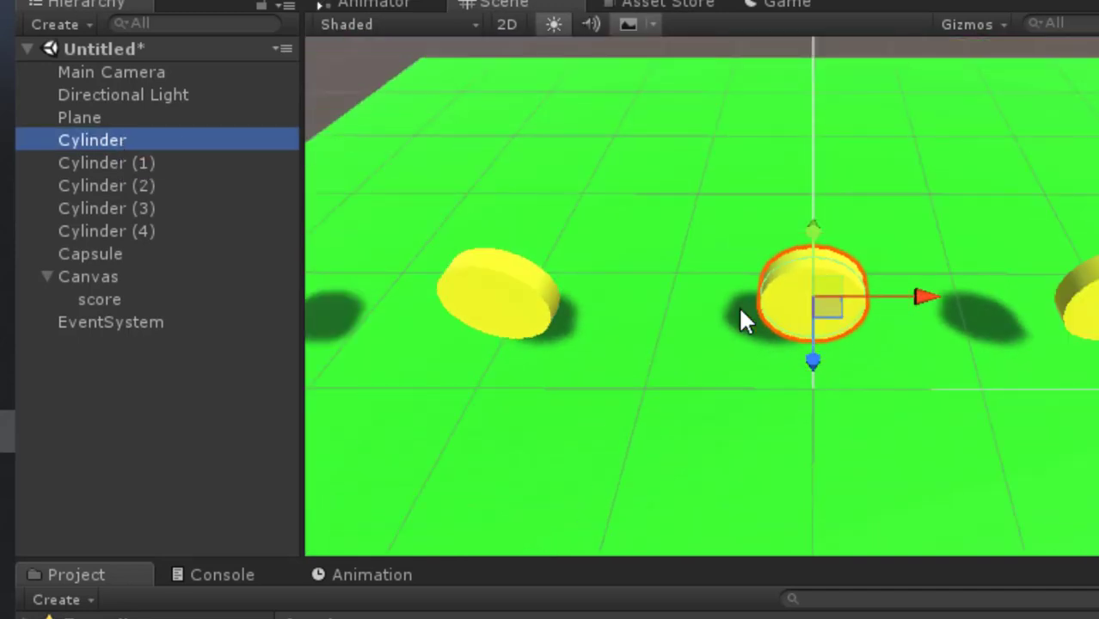
pyautogui.keyDown('shift'); pyautogui.click(120, 228); pyautogui.keyUp('shift')
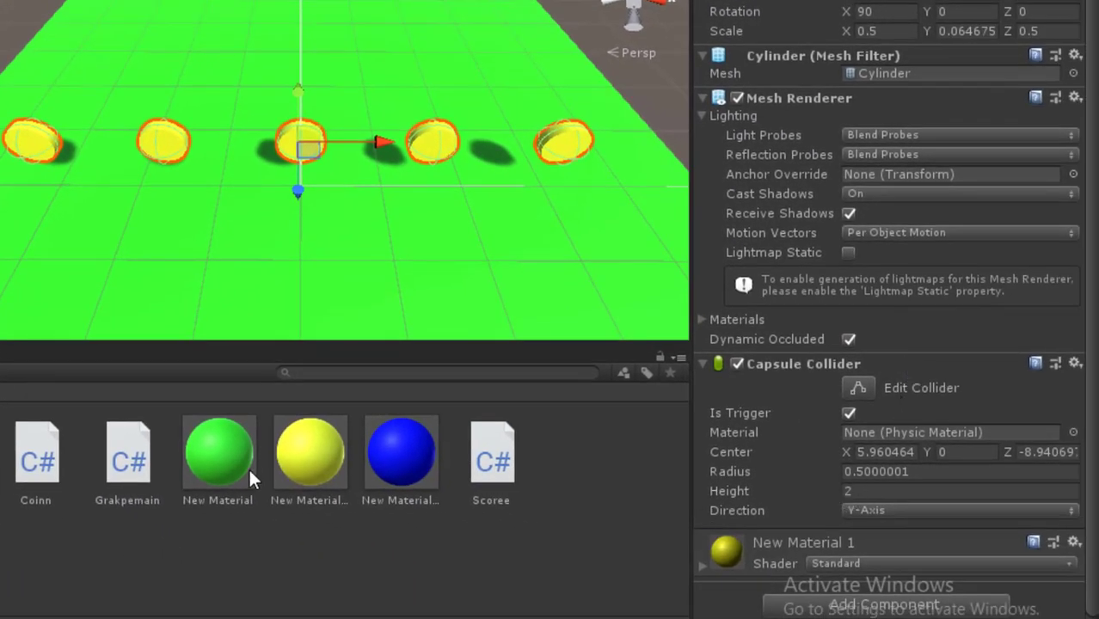
pyautogui.moveTo(47, 467); pyautogui.dragTo(824, 369)
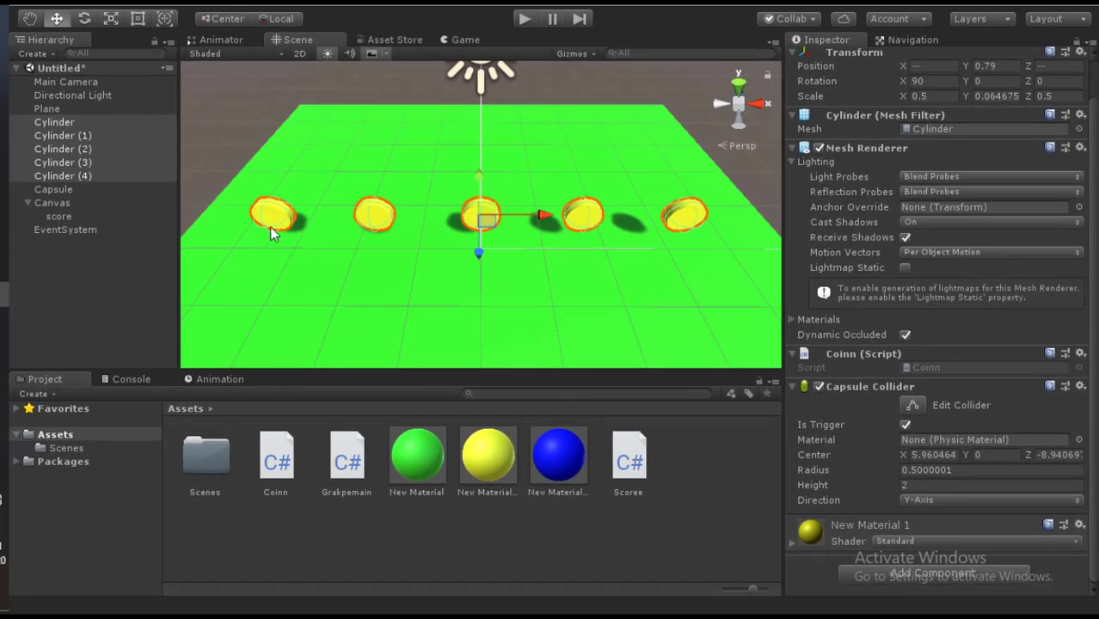
pyautogui.click(122, 311)
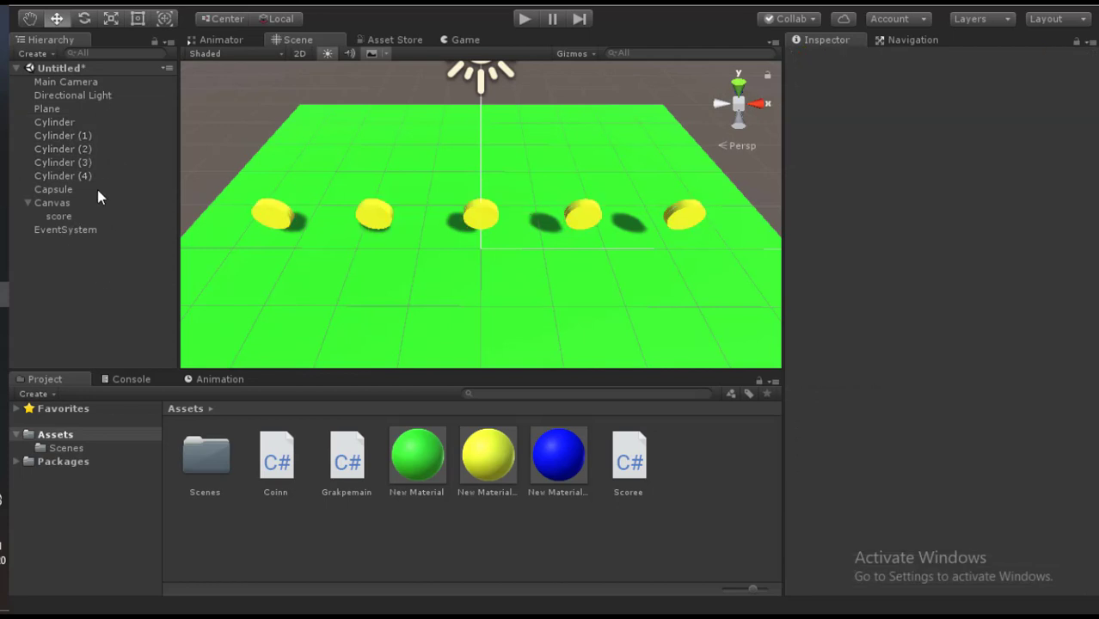
# Play-test coin pickup by steering the capsule through all five coins, and stop play mode.
pyautogui.click(67, 216)
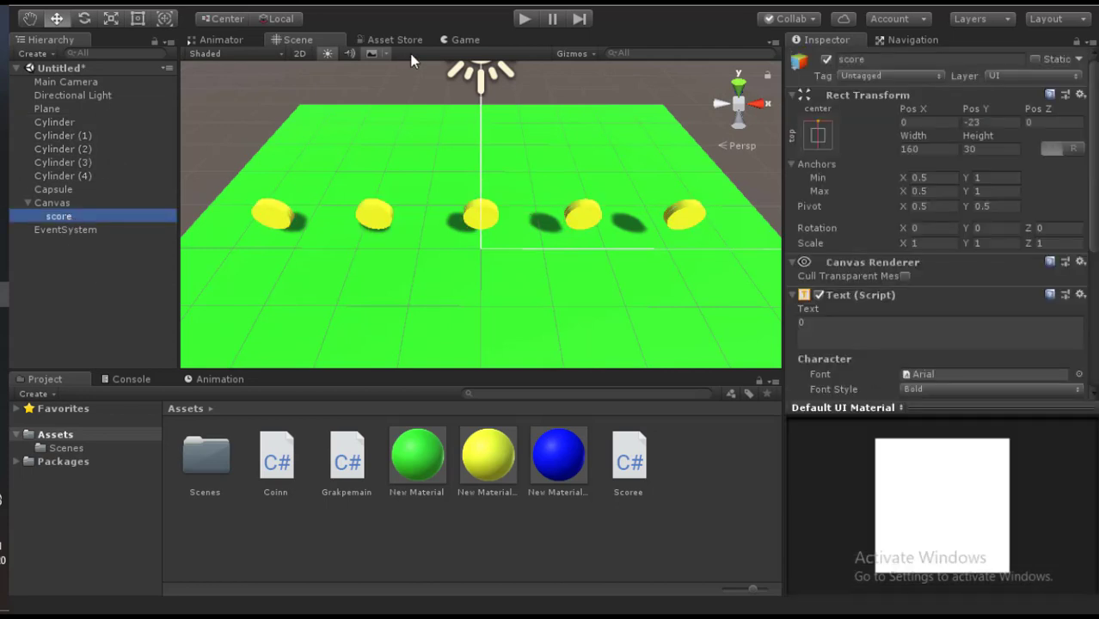
pyautogui.click(524, 18)
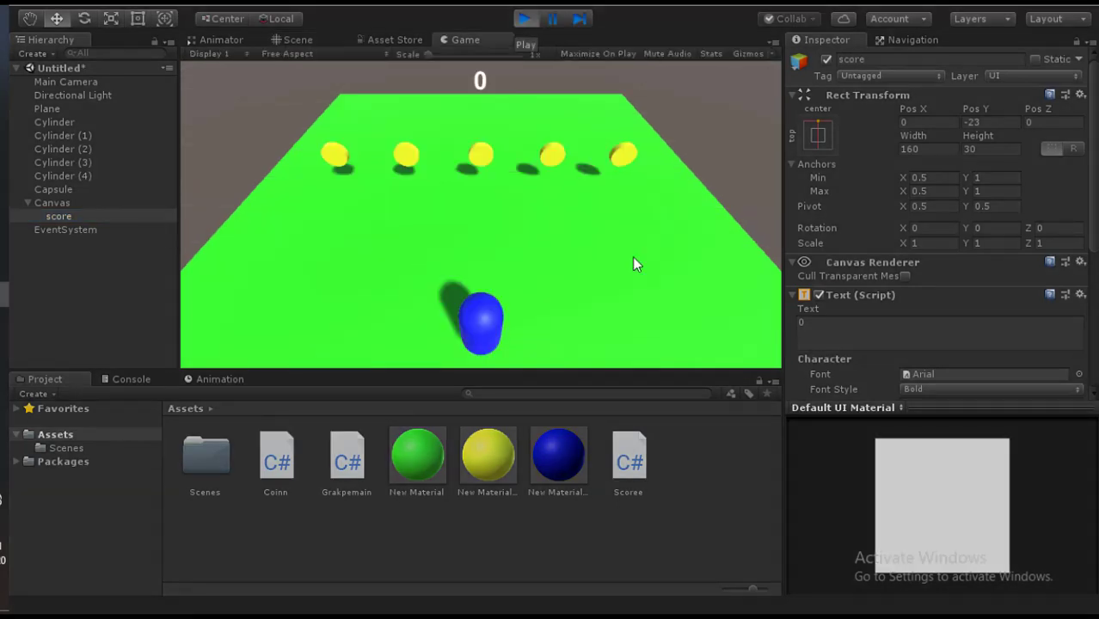
pyautogui.press('Up')
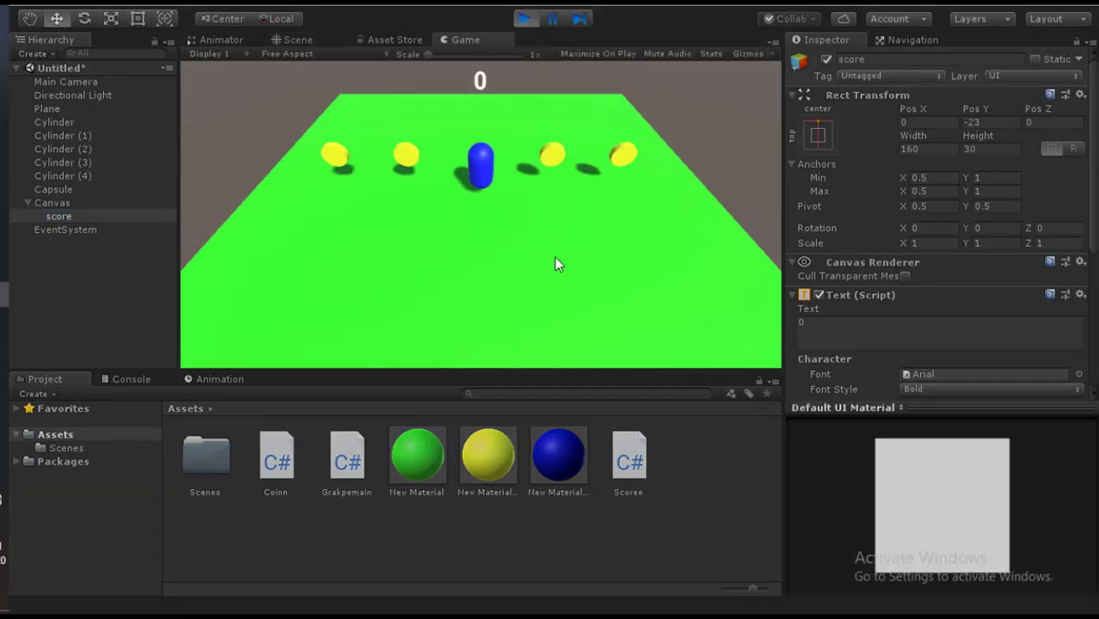
pyautogui.press('Left')
pyautogui.press('Up')
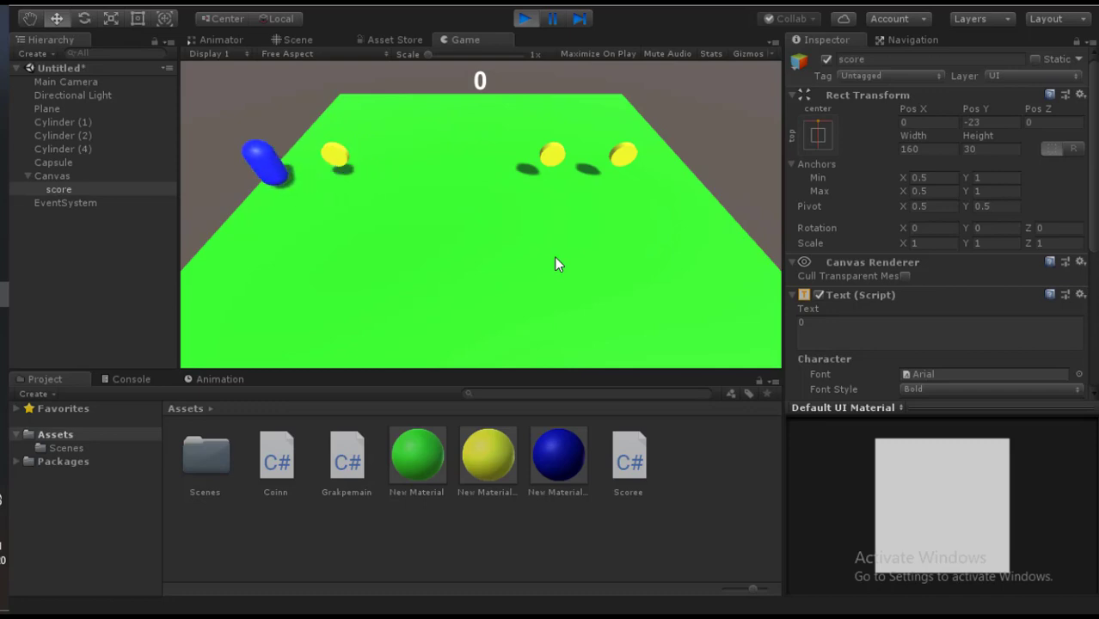
pyautogui.press('Right')
pyautogui.press('Down')
pyautogui.press('Left')
pyautogui.press('Up')
pyautogui.press('Left')
pyautogui.press('Right')
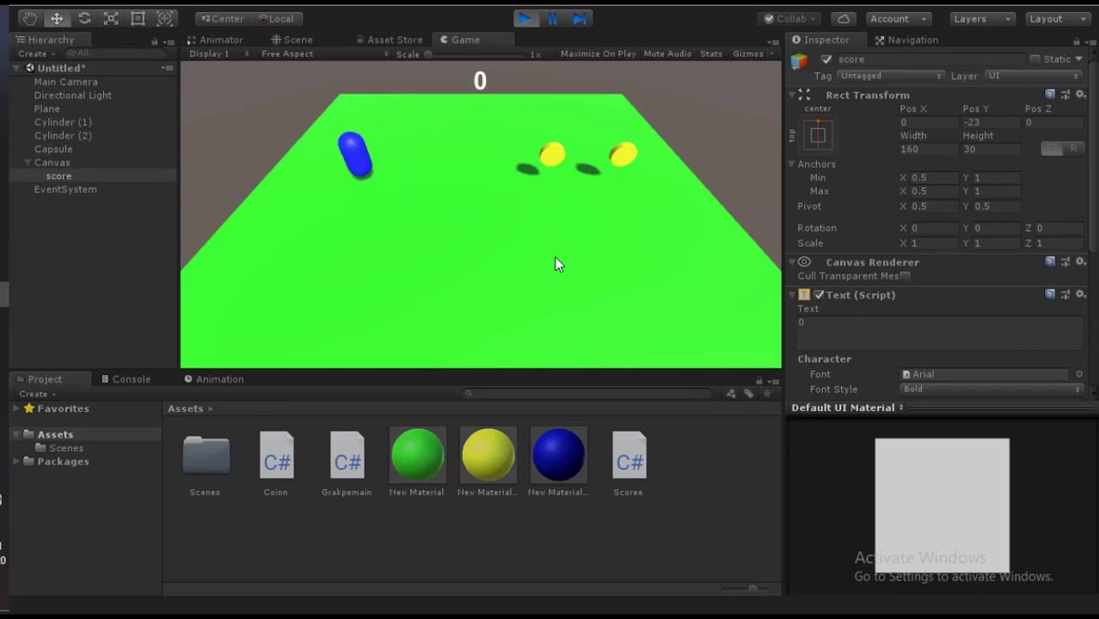
pyautogui.press('Up')
pyautogui.press('Right')
pyautogui.press('Down')
pyautogui.press('Left')
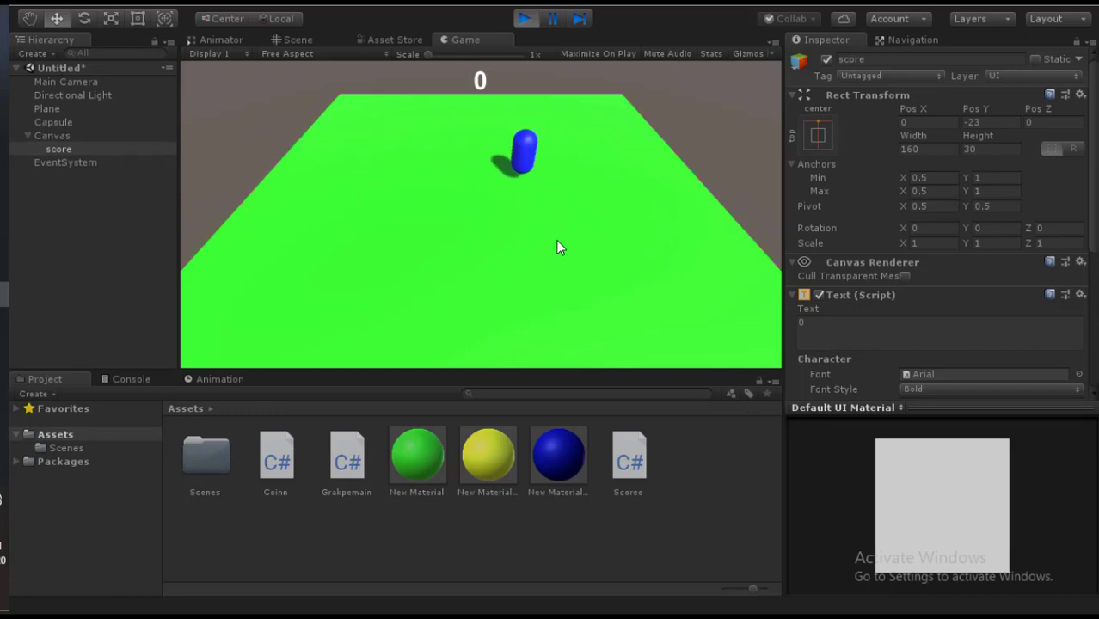
pyautogui.press('Down')
pyautogui.press('Left')
pyautogui.click(531, 20)
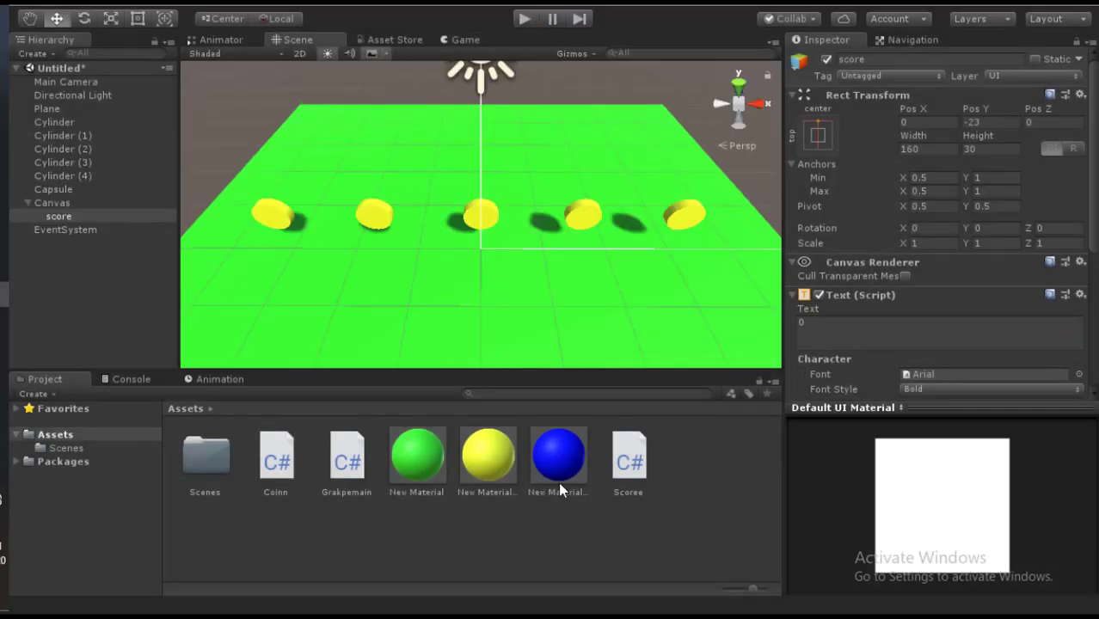
# Attach the Scoree script to the score text object under the Canvas.
pyautogui.scroll(-5, 824, 327)
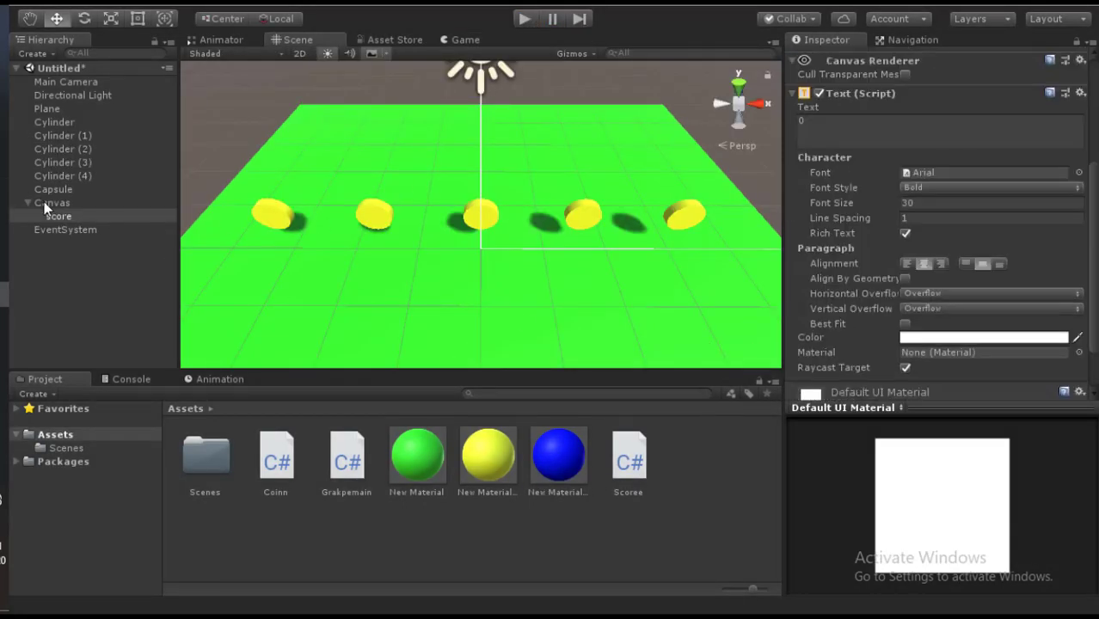
pyautogui.scroll(-1, 705, 344)
pyautogui.click(645, 466)
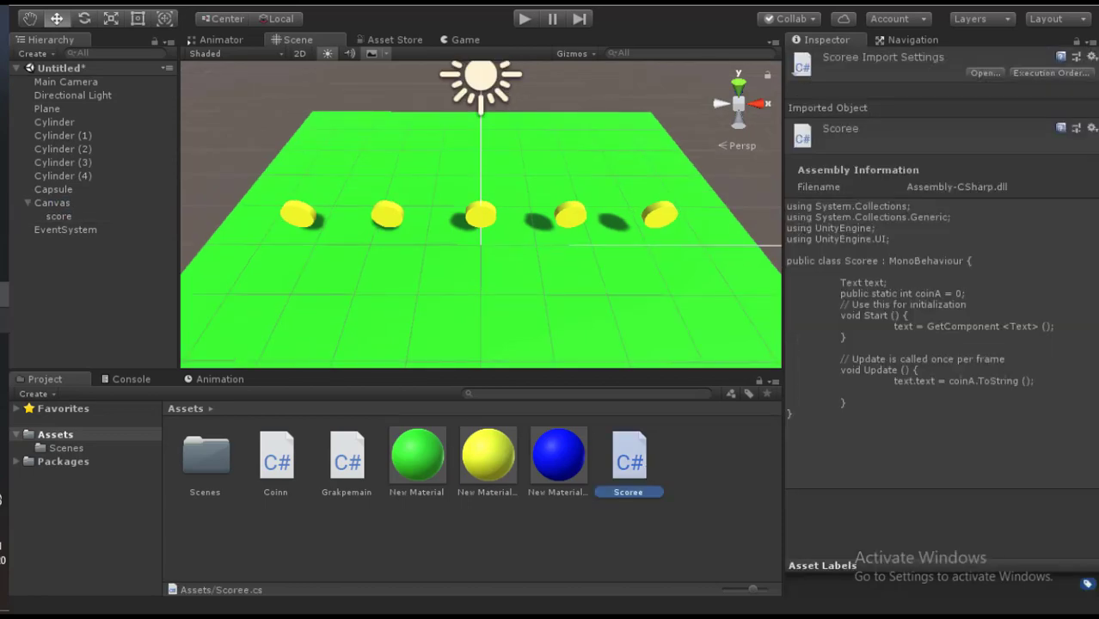
pyautogui.moveTo(3, 333)
pyautogui.click(99, 330)
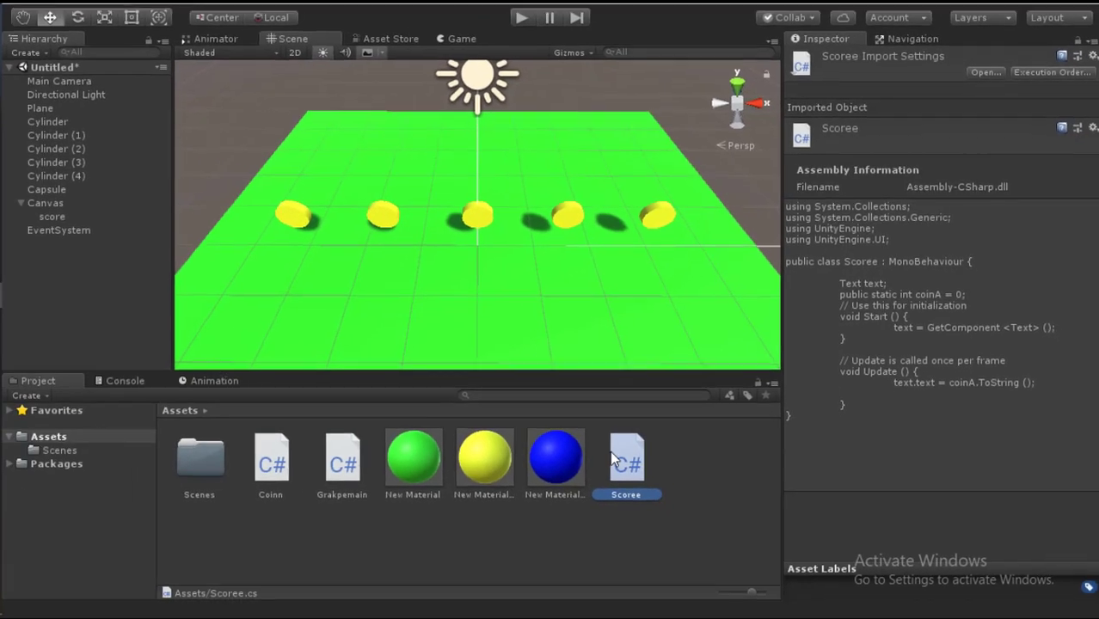
pyautogui.moveTo(626, 457); pyautogui.dragTo(144, 274)
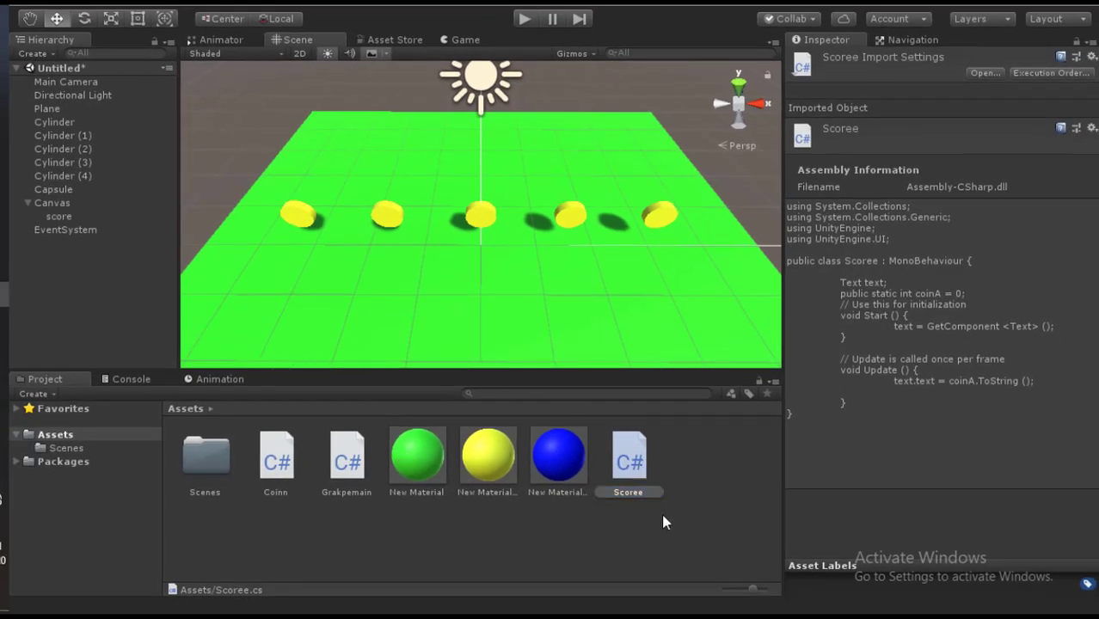
pyautogui.moveTo(634, 469); pyautogui.dragTo(185, 300)
pyautogui.click(36, 218)
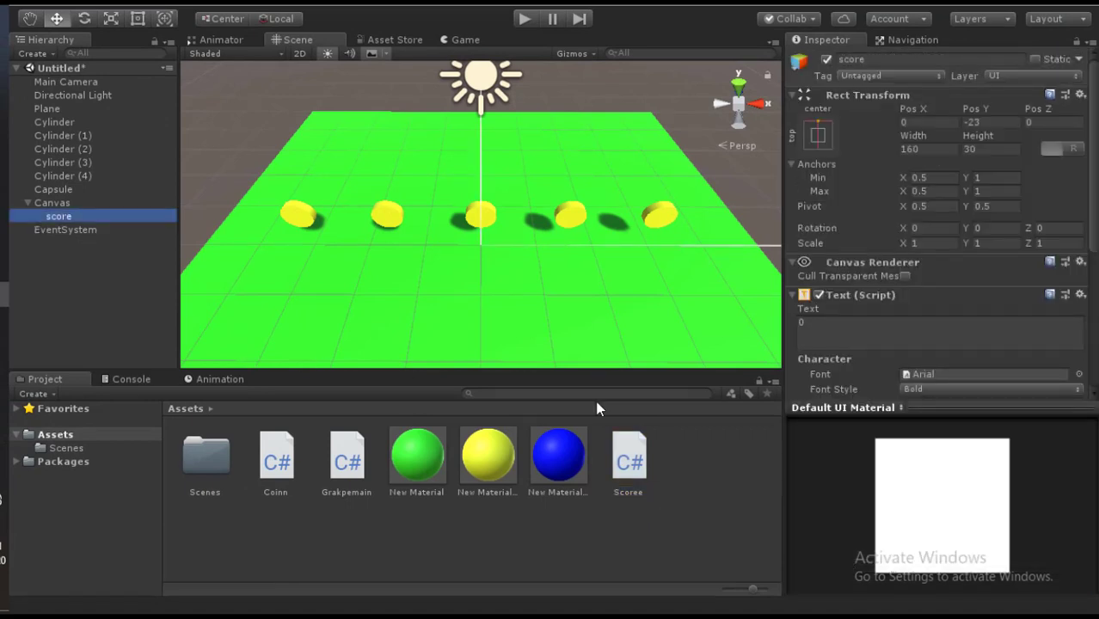
pyautogui.scroll(-5, 940, 319)
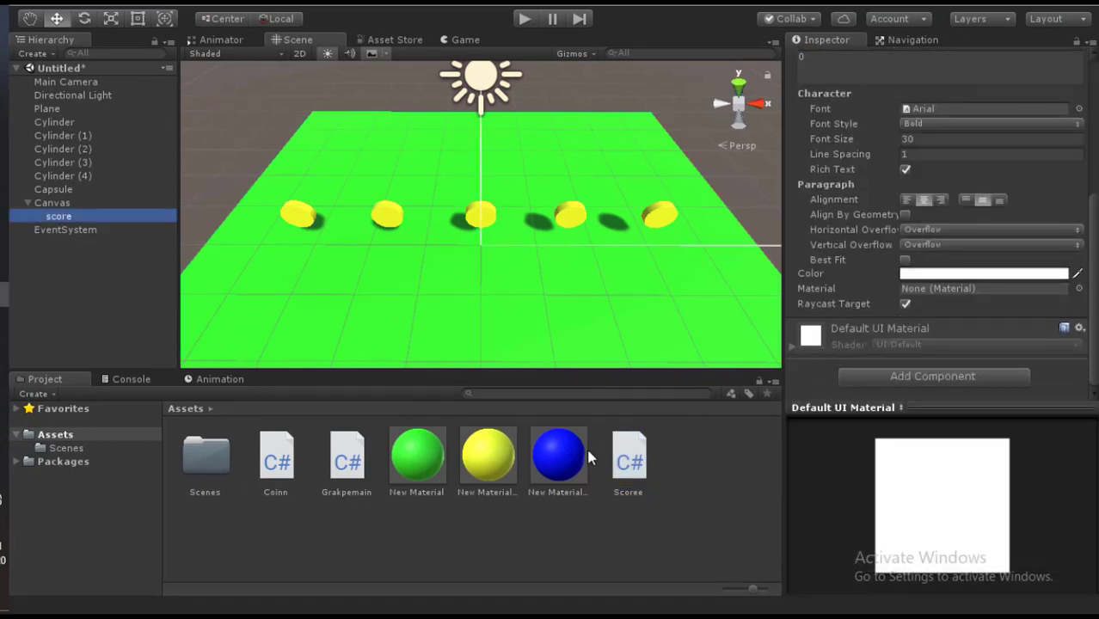
pyautogui.moveTo(634, 465); pyautogui.dragTo(898, 325)
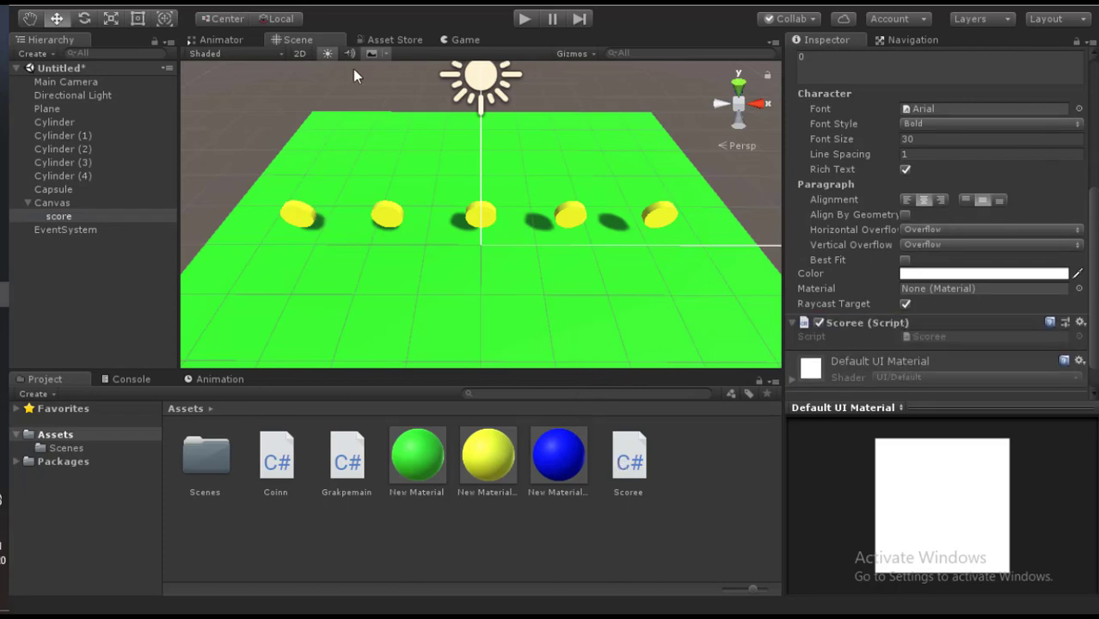
# Play-test the score counter by collecting every coin with the capsule, and stop play mode.
pyautogui.click(525, 20)
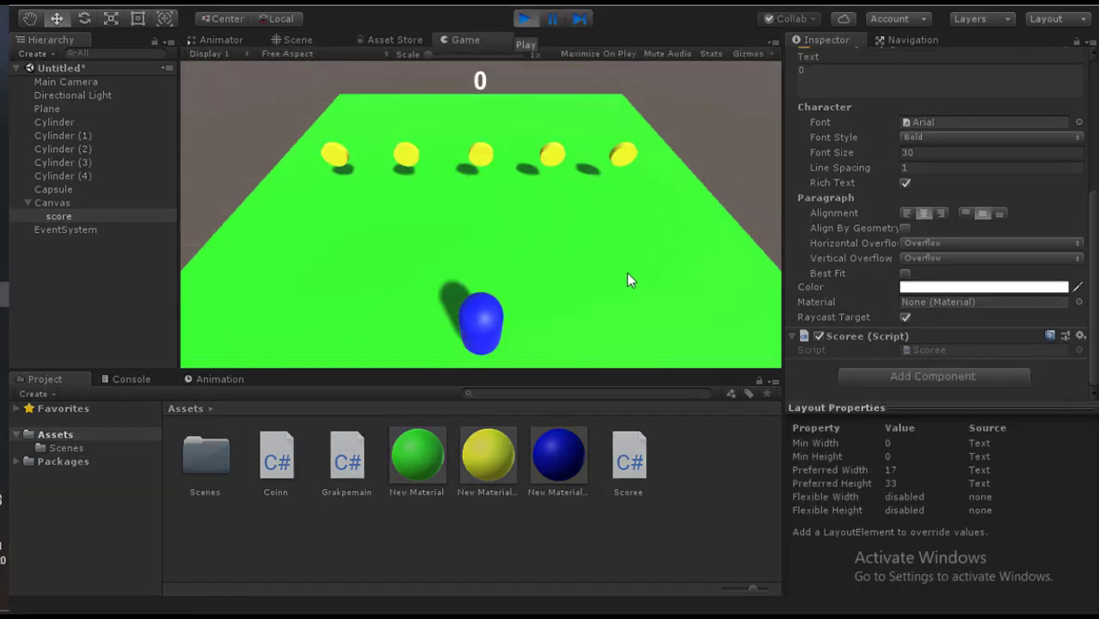
pyautogui.press('Up')
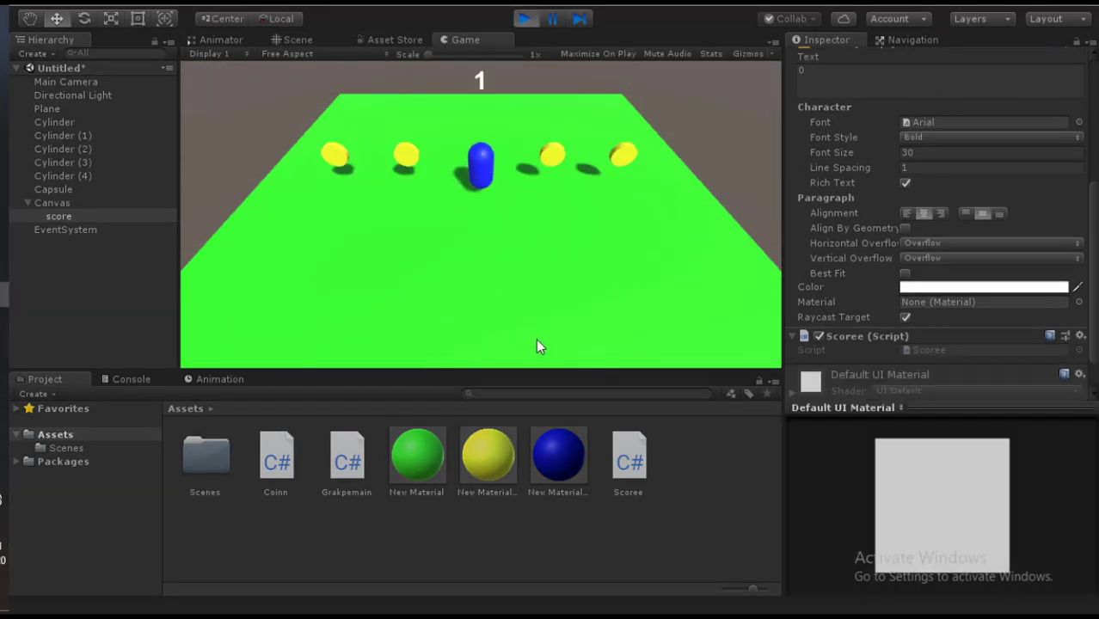
pyautogui.press('Left')
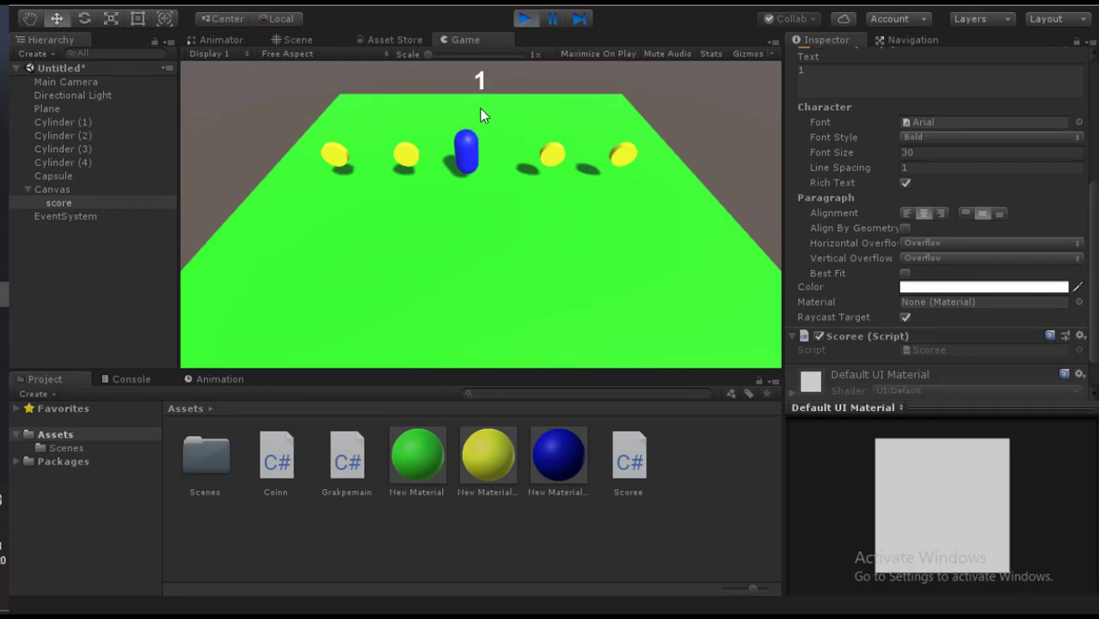
pyautogui.press('Right')
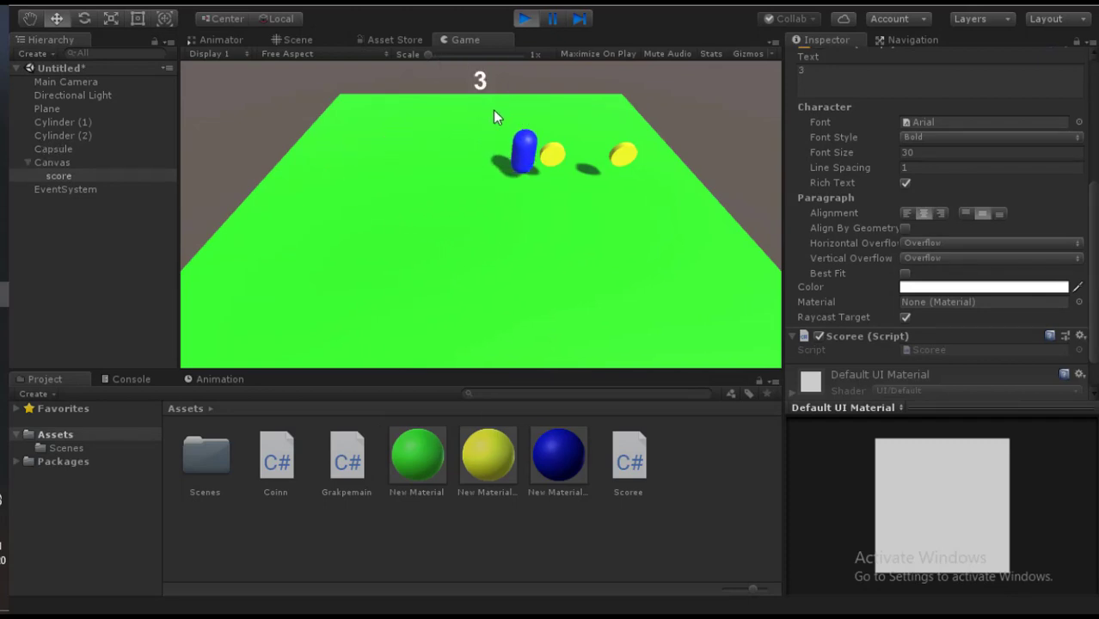
pyautogui.press('Down')
pyautogui.press('Left')
pyautogui.press('Up')
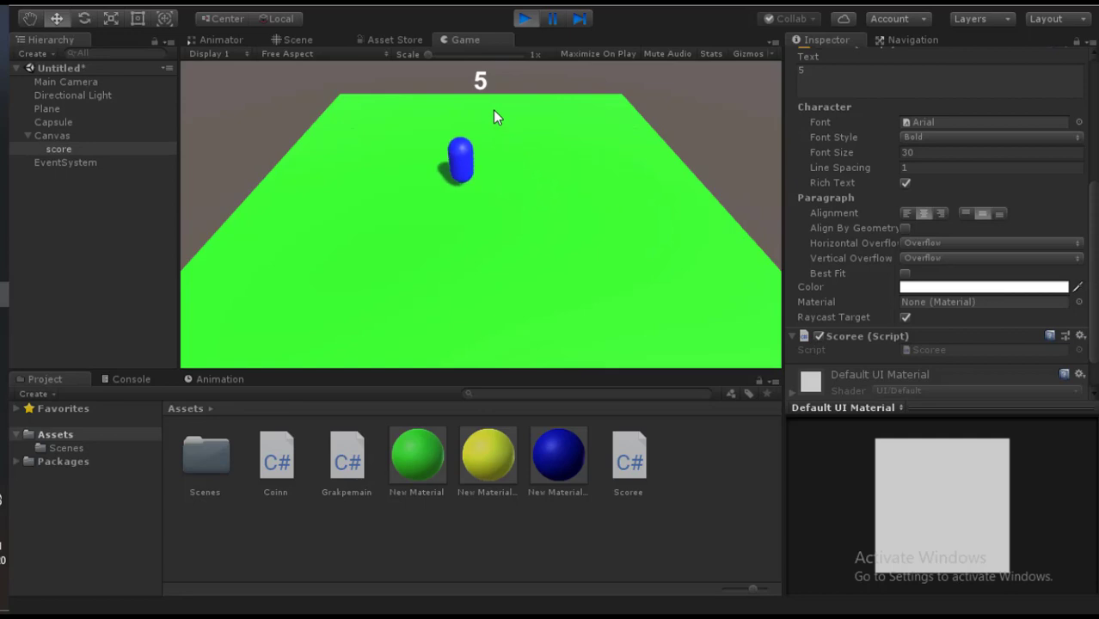
pyautogui.press('Down')
pyautogui.press('Right')
pyautogui.click(520, 24)
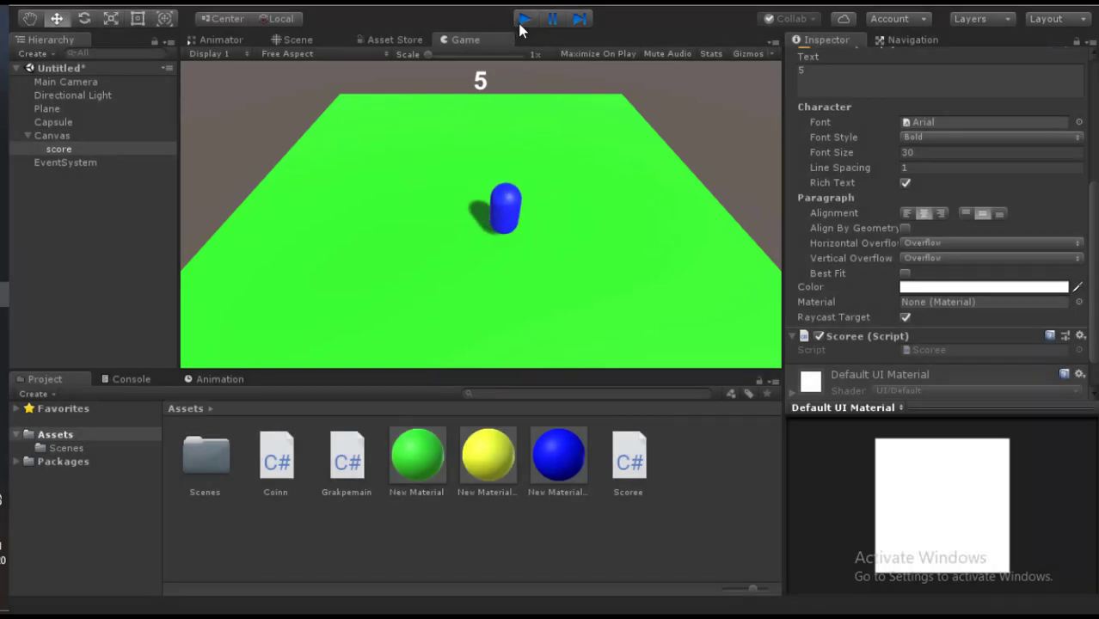